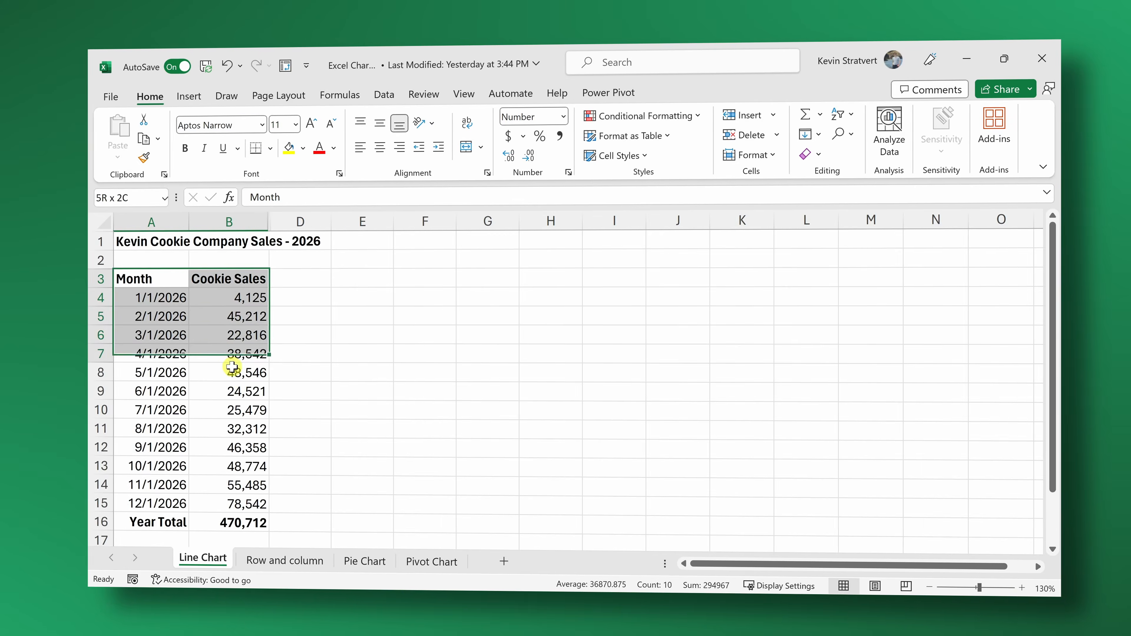
click(189, 96)
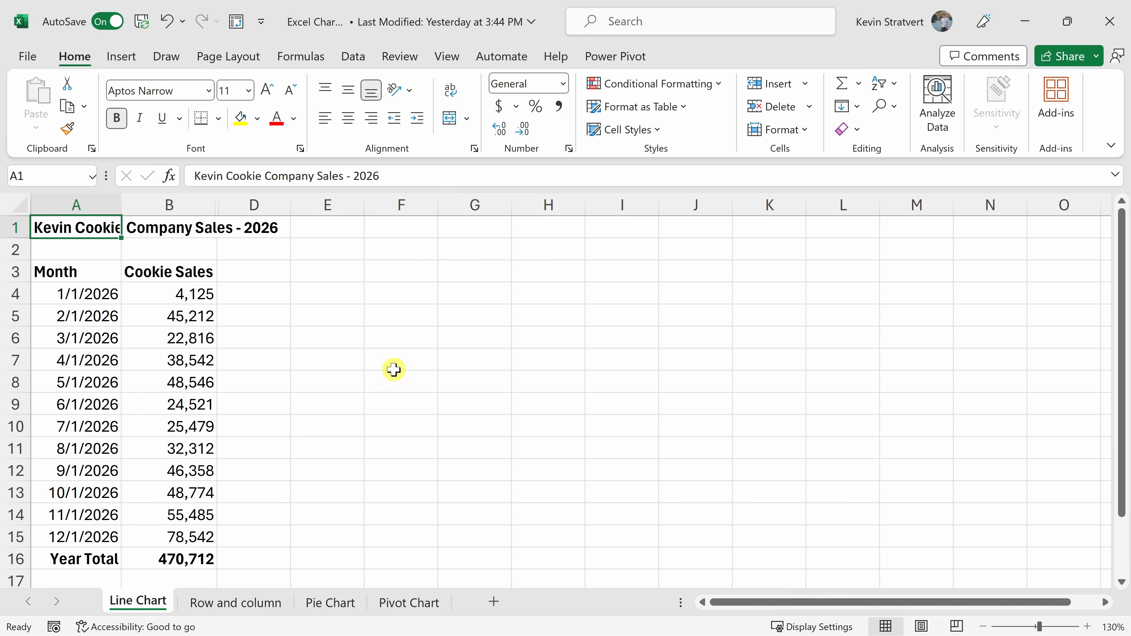
drag(74, 227, 269, 533)
click(154, 403)
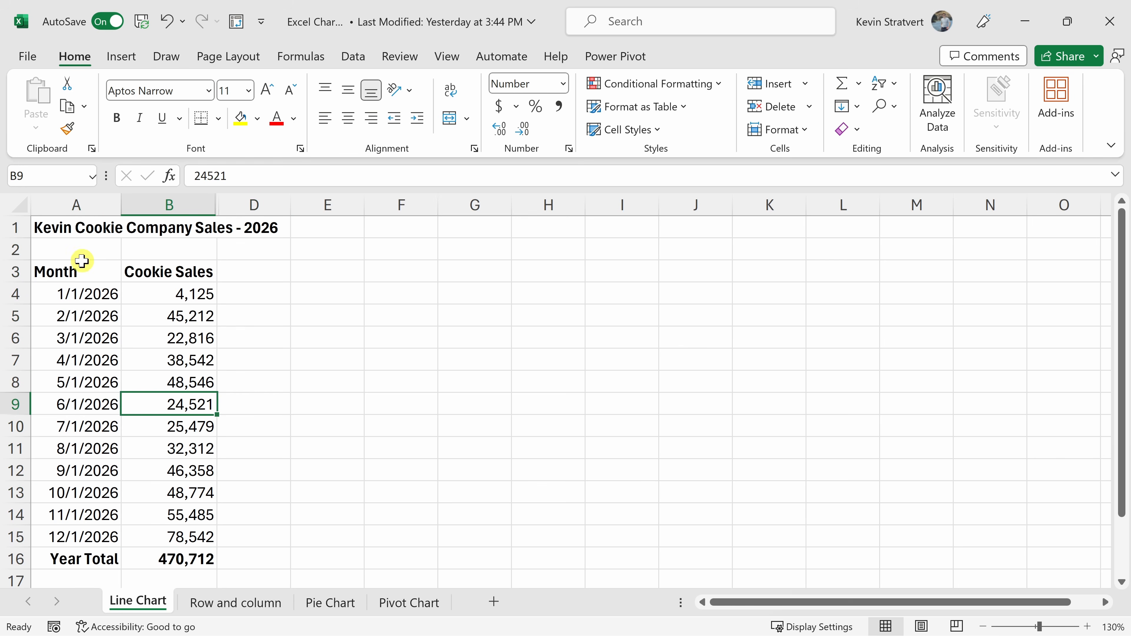
drag(88, 269, 192, 532)
click(157, 430)
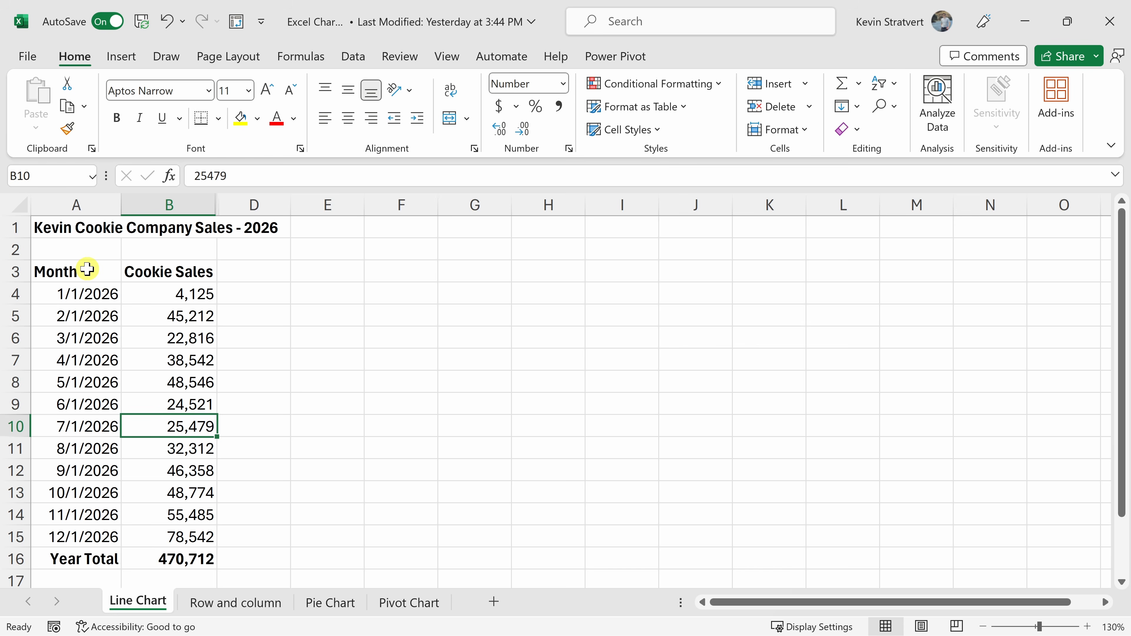
Select the monthly cookie sales data with its headers (A3:B15) and open the recommended charts for it.
drag(87, 269, 167, 269)
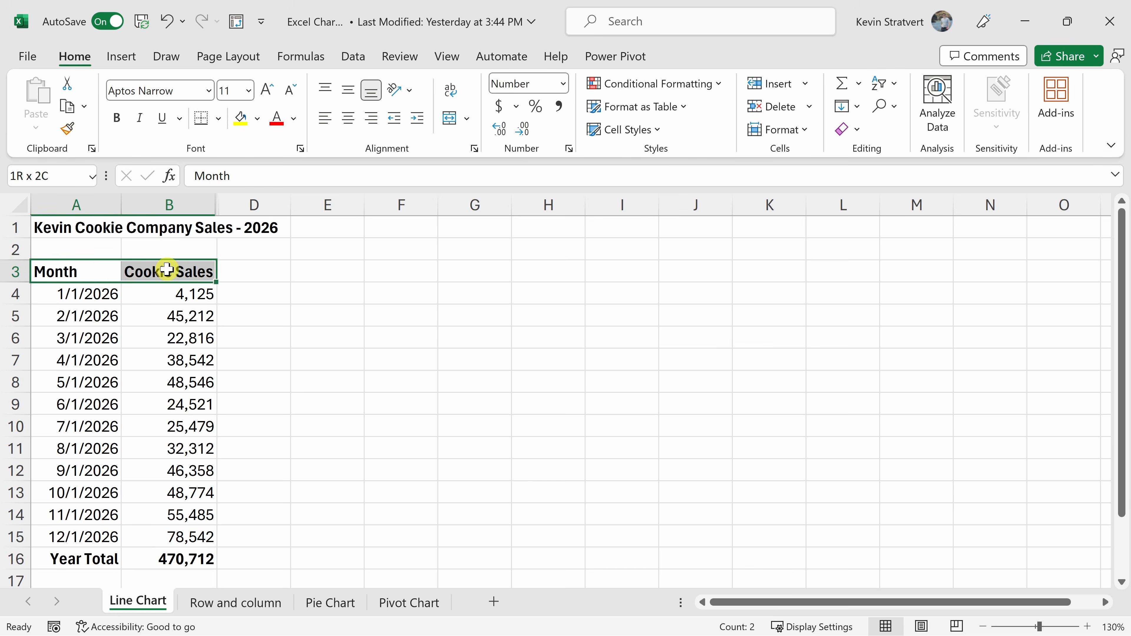
drag(166, 270, 186, 531)
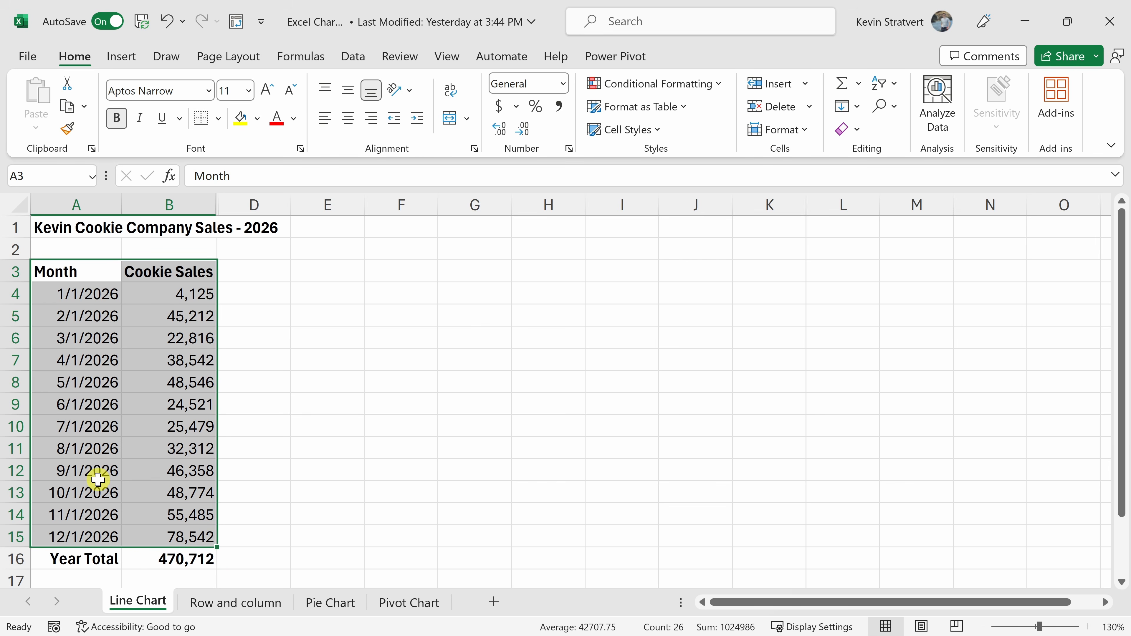
click(121, 55)
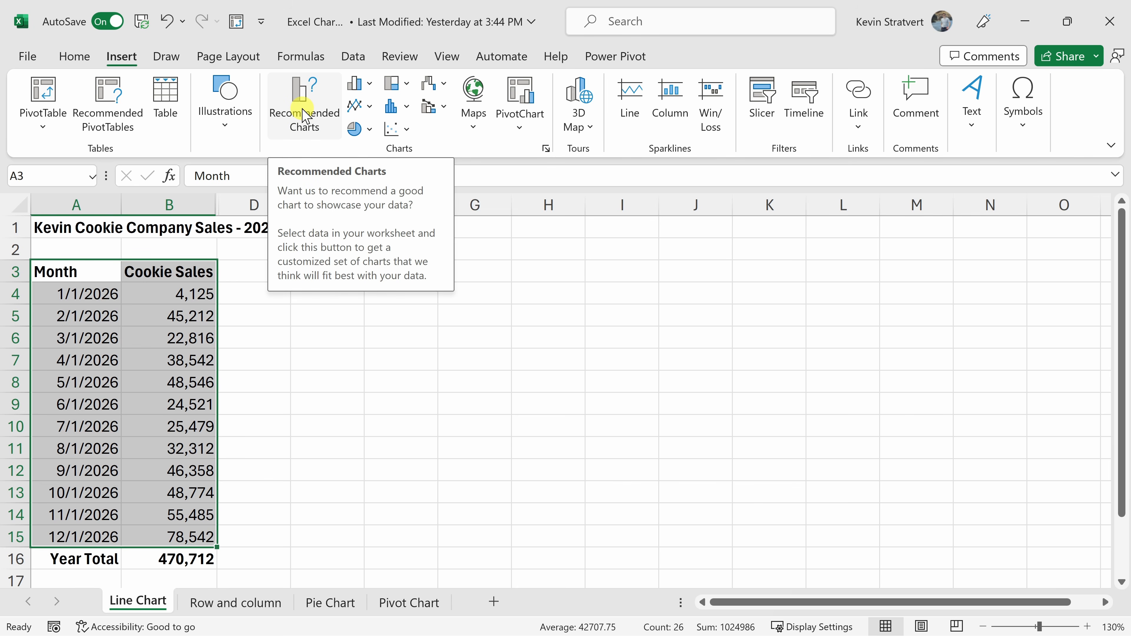
click(365, 85)
click(408, 84)
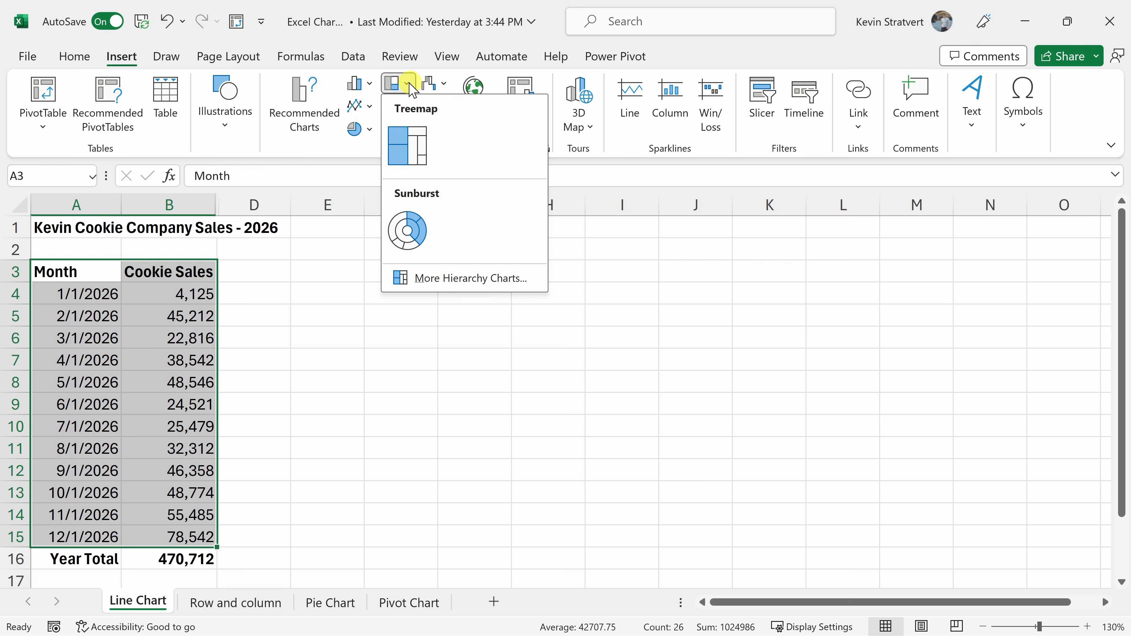
click(439, 83)
click(440, 83)
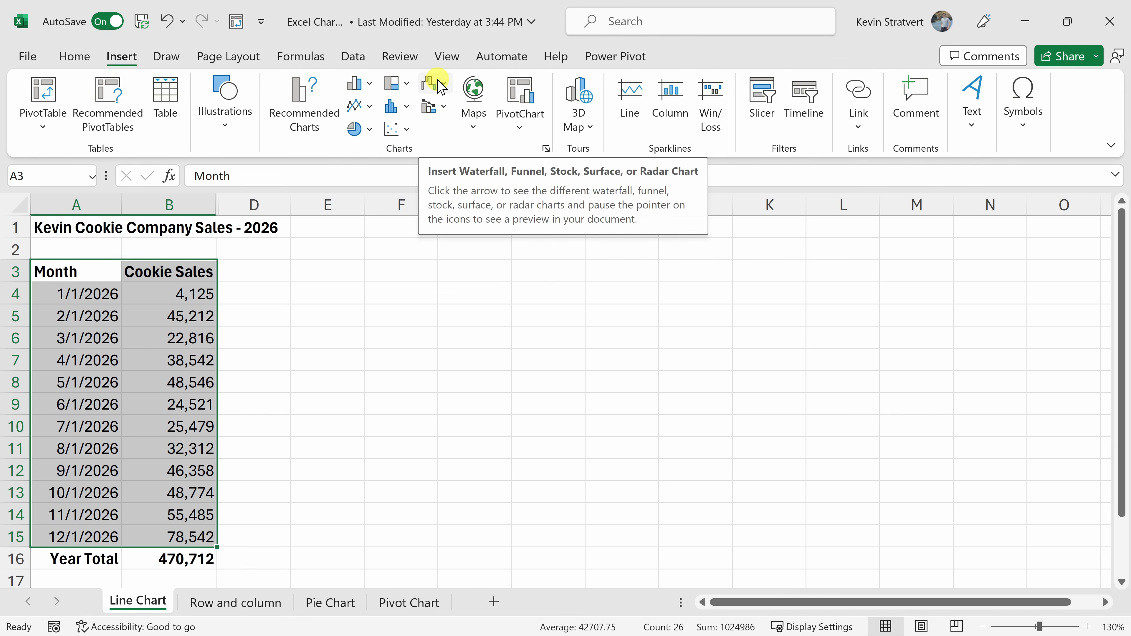
click(307, 103)
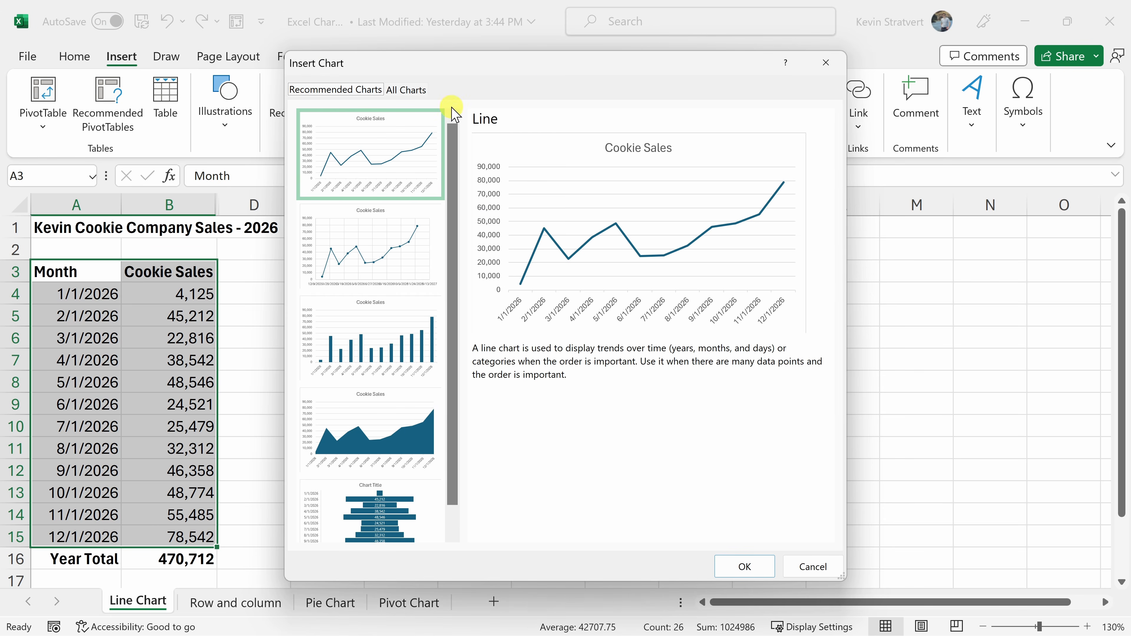
Preview the recommended Line, Scatter and Clustered Column charts for the cookie sales data.
scroll(373, 147, down, 1)
scroll(384, 236, up, 1)
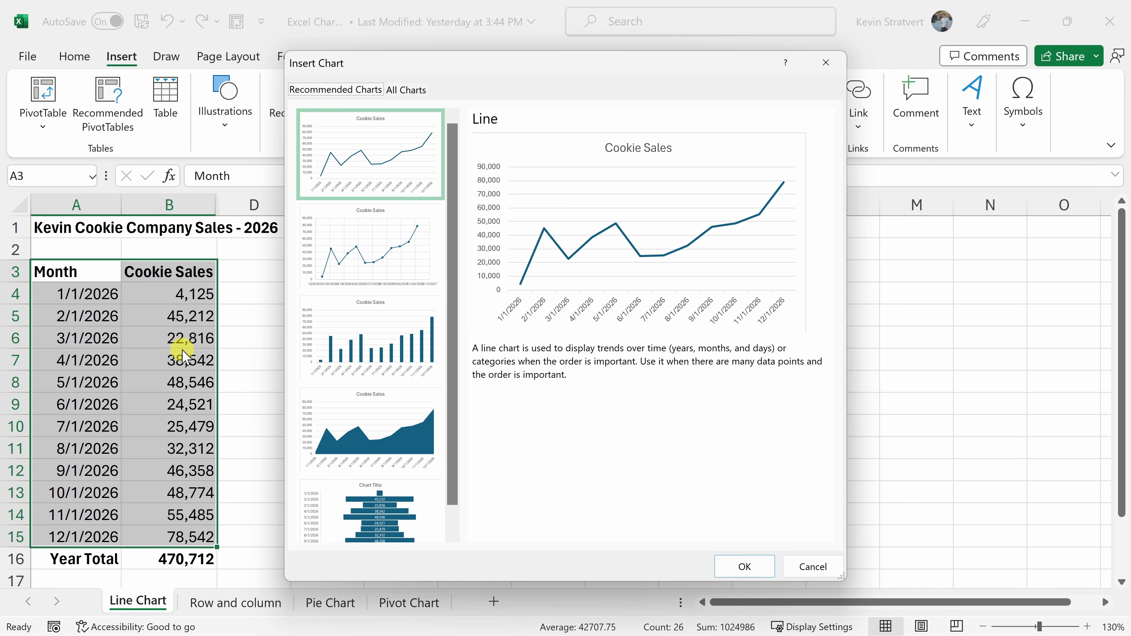
click(387, 147)
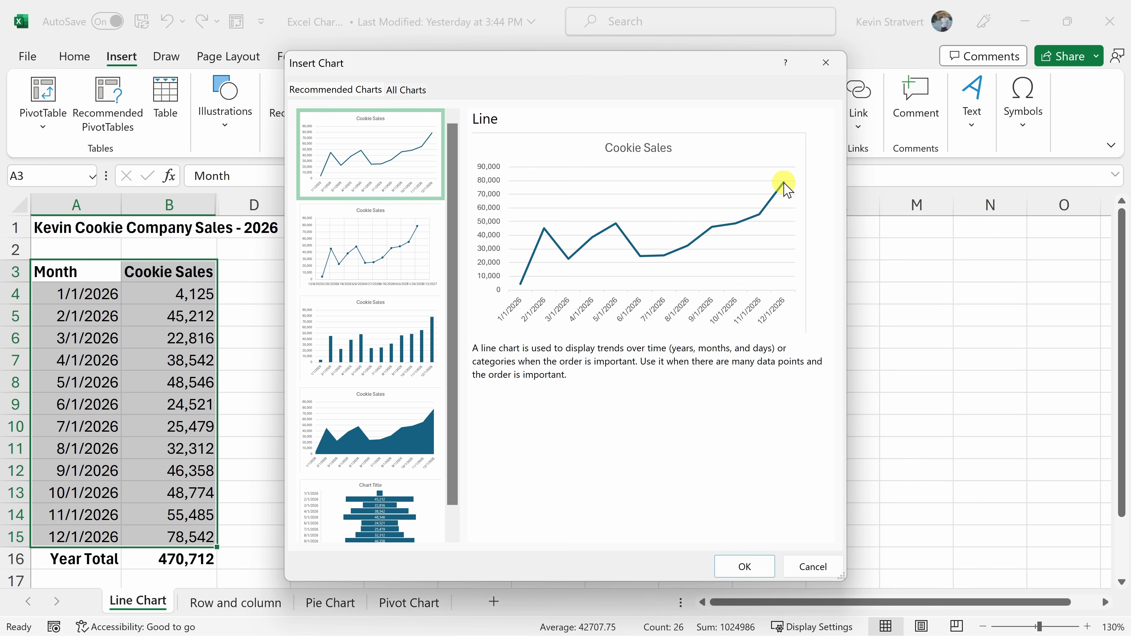
click(382, 258)
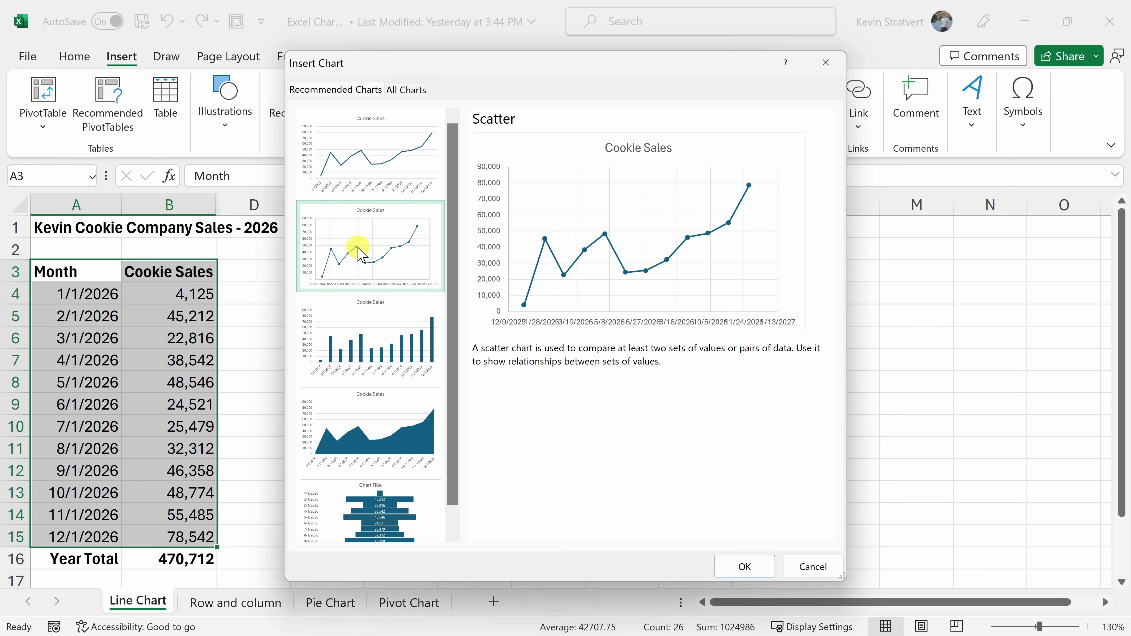
click(396, 312)
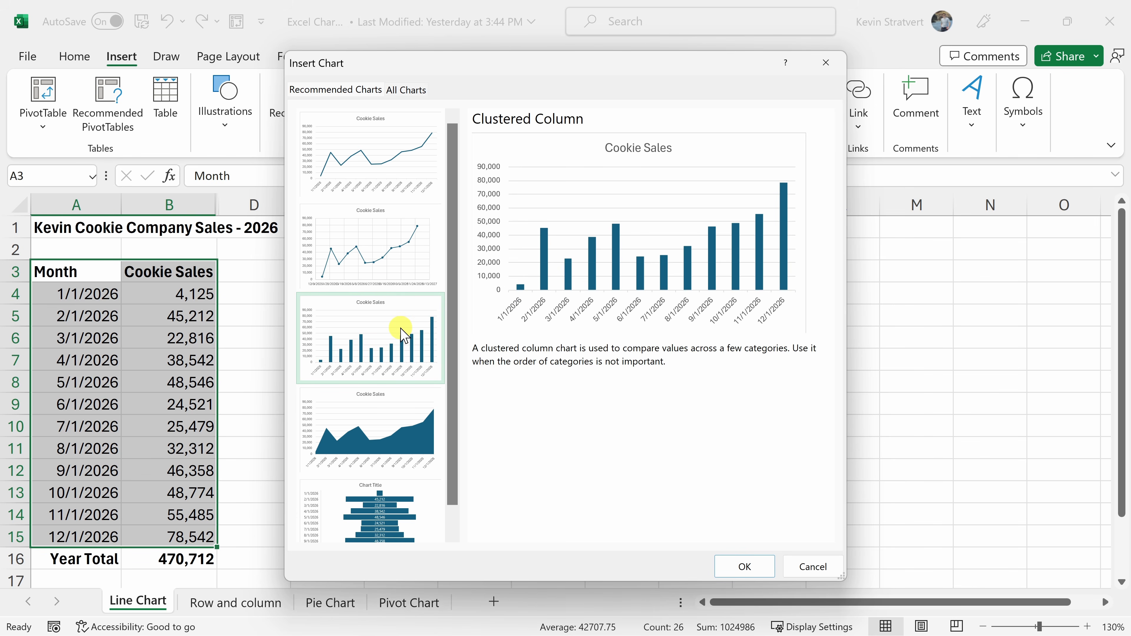
scroll(348, 308, down, 1)
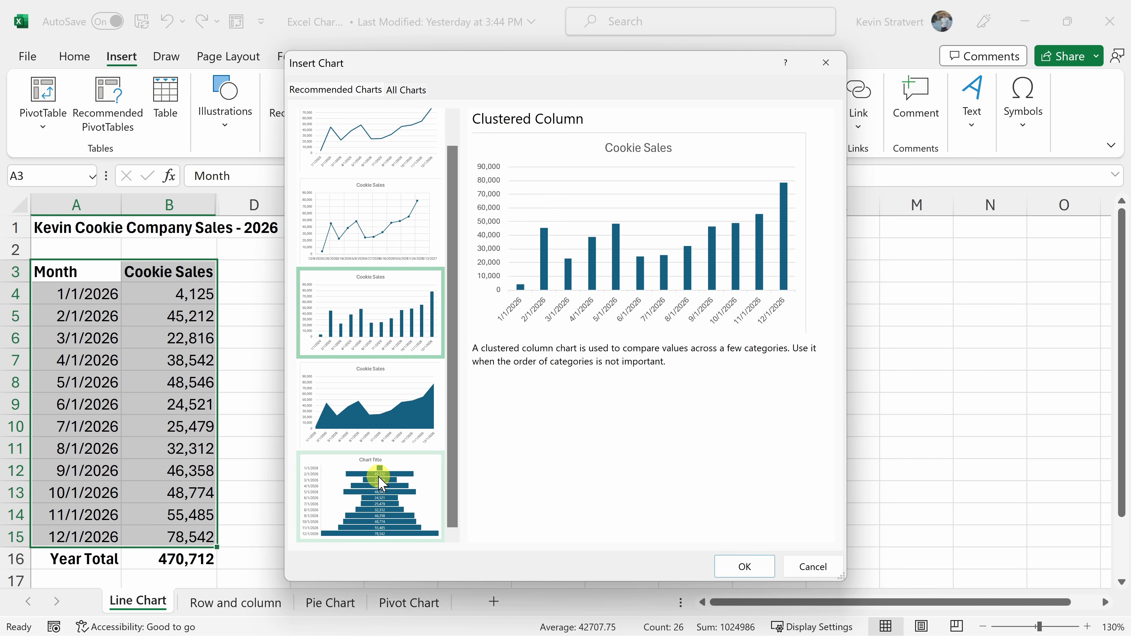
scroll(381, 481, up, 1)
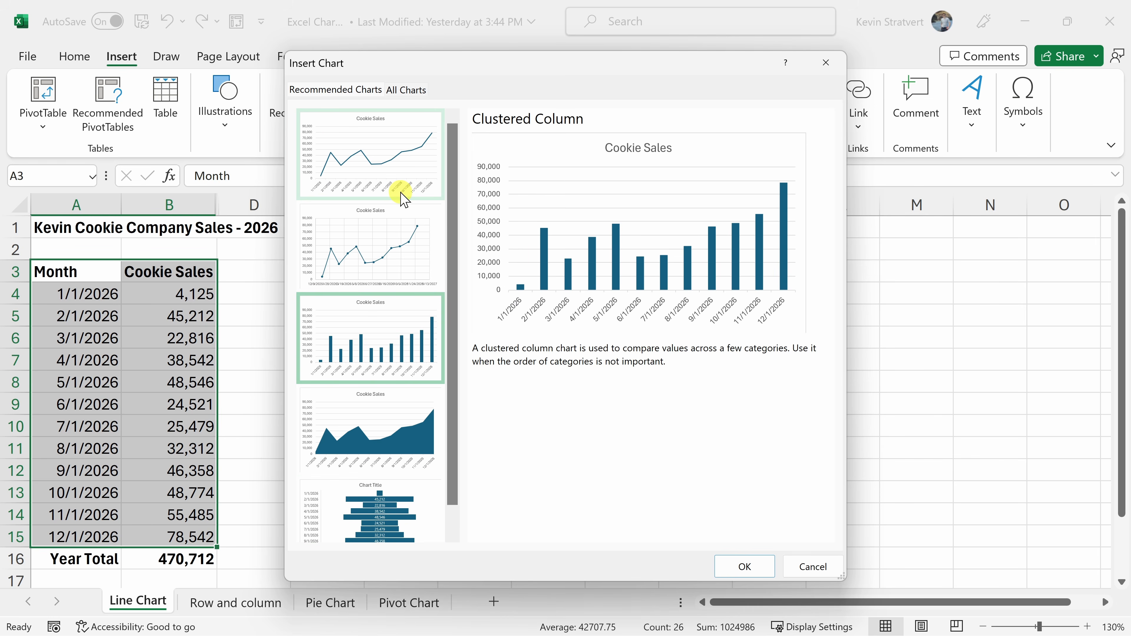
click(404, 157)
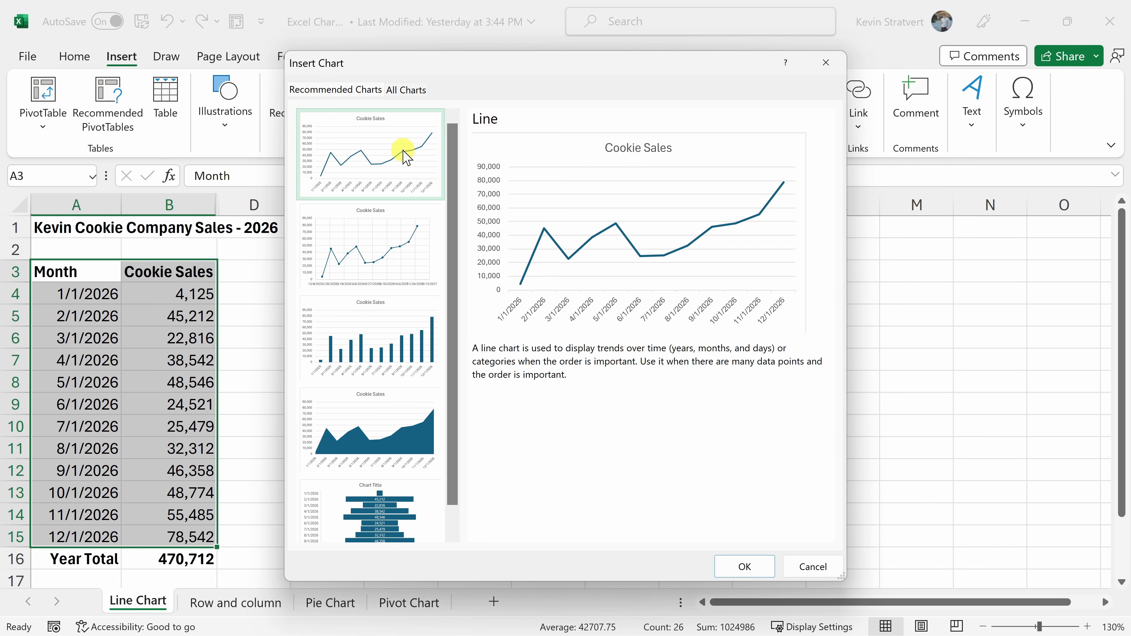
Show all chart types and preview the column chart subtypes, from Clustered Column through 3-D Column.
click(406, 90)
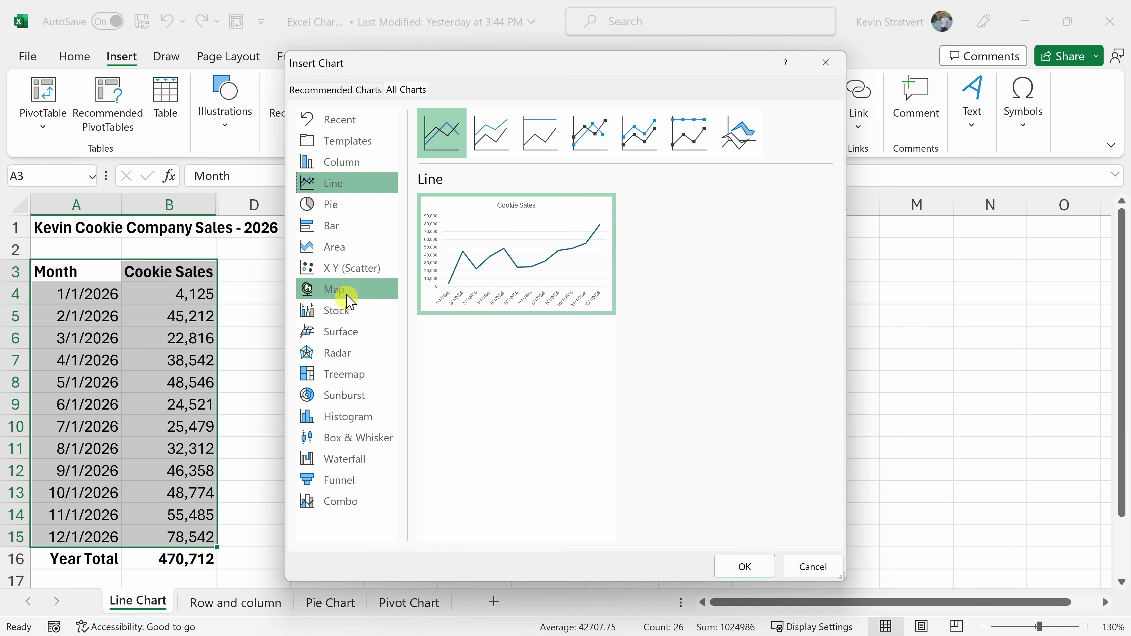
click(350, 164)
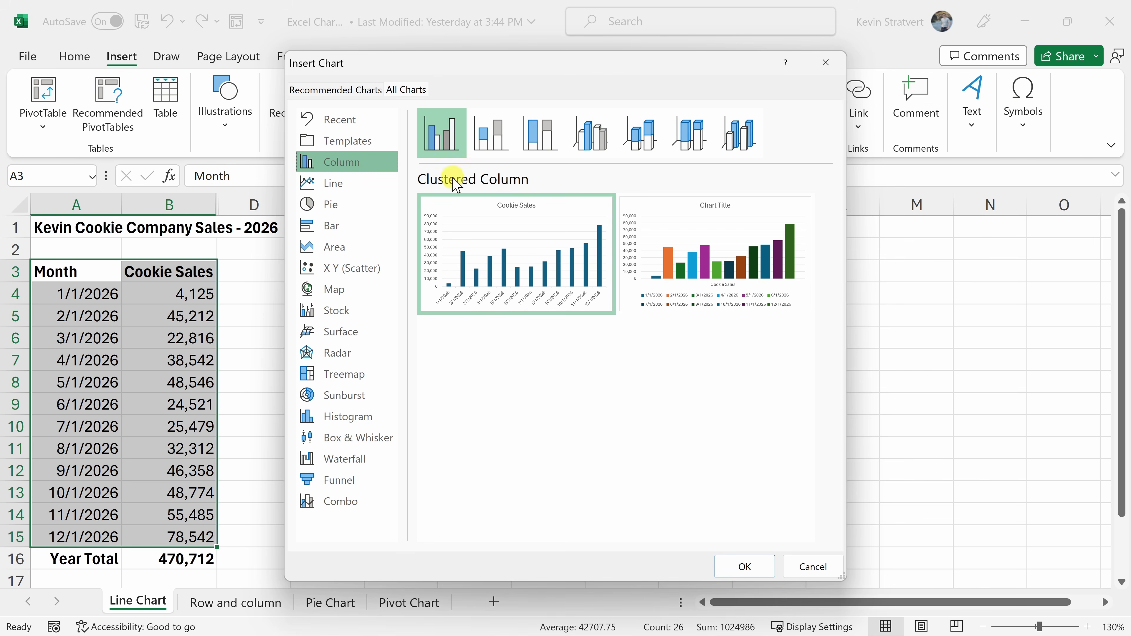
click(499, 144)
click(552, 132)
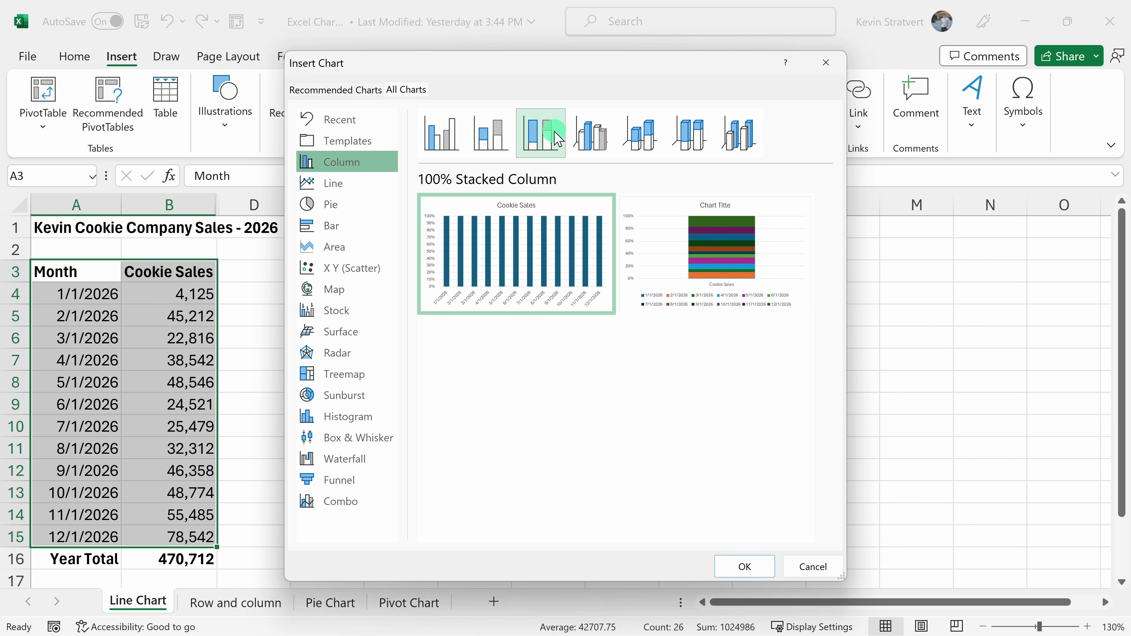
click(590, 134)
click(640, 134)
click(690, 134)
click(745, 141)
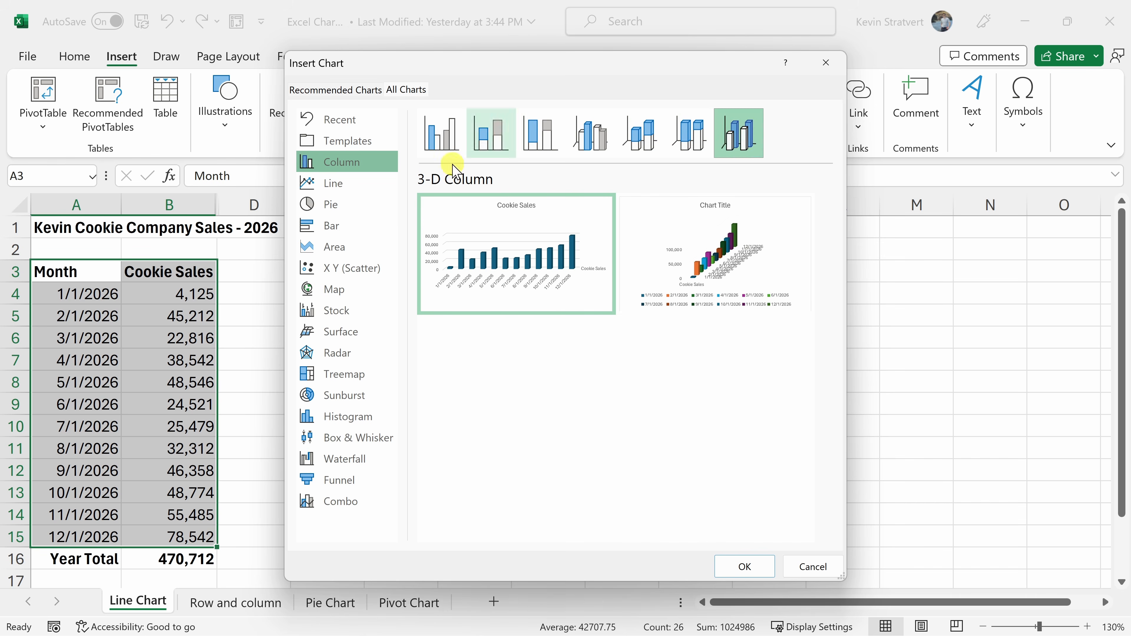
Examine the Line, Pie, Column, Area, X Y (Scatter), Map, Stock and Surface chart categories.
click(331, 182)
click(342, 205)
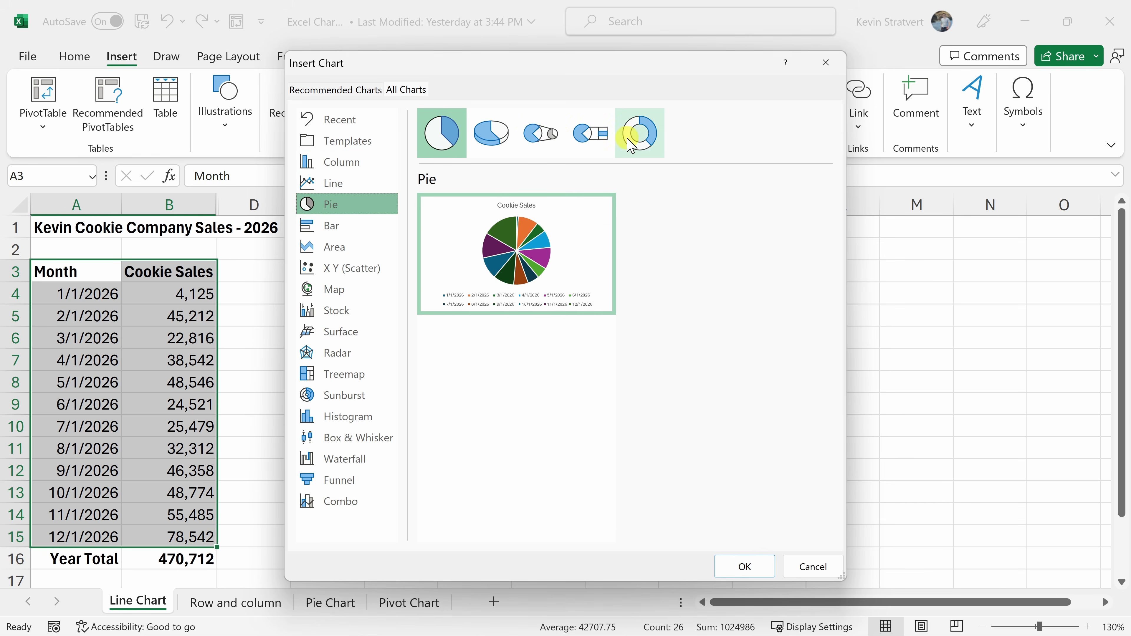
click(342, 164)
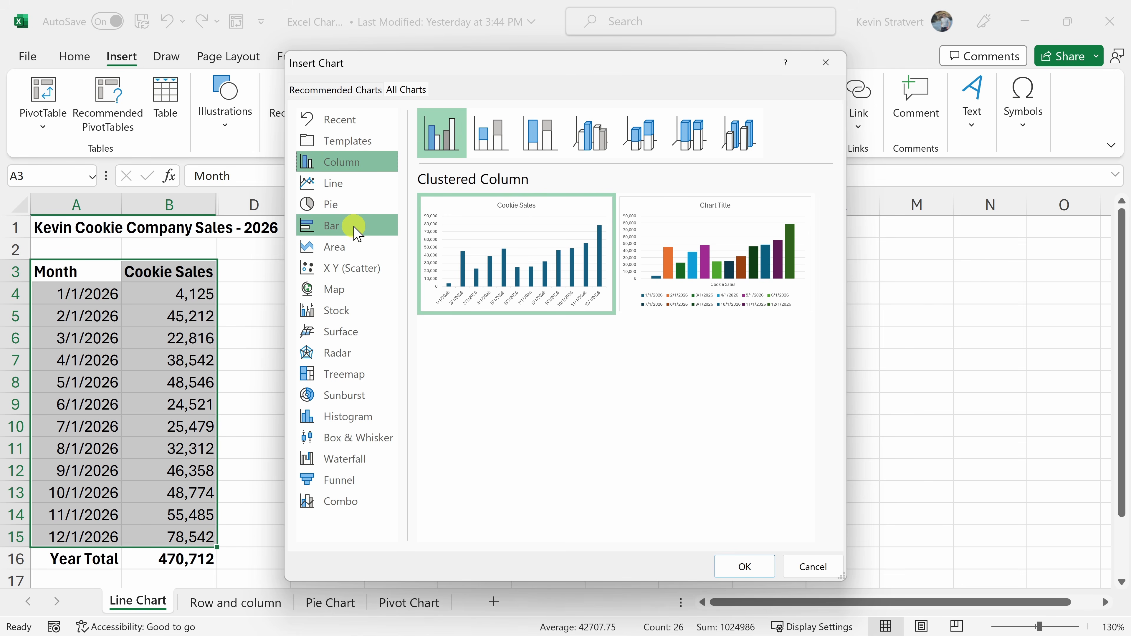
click(354, 244)
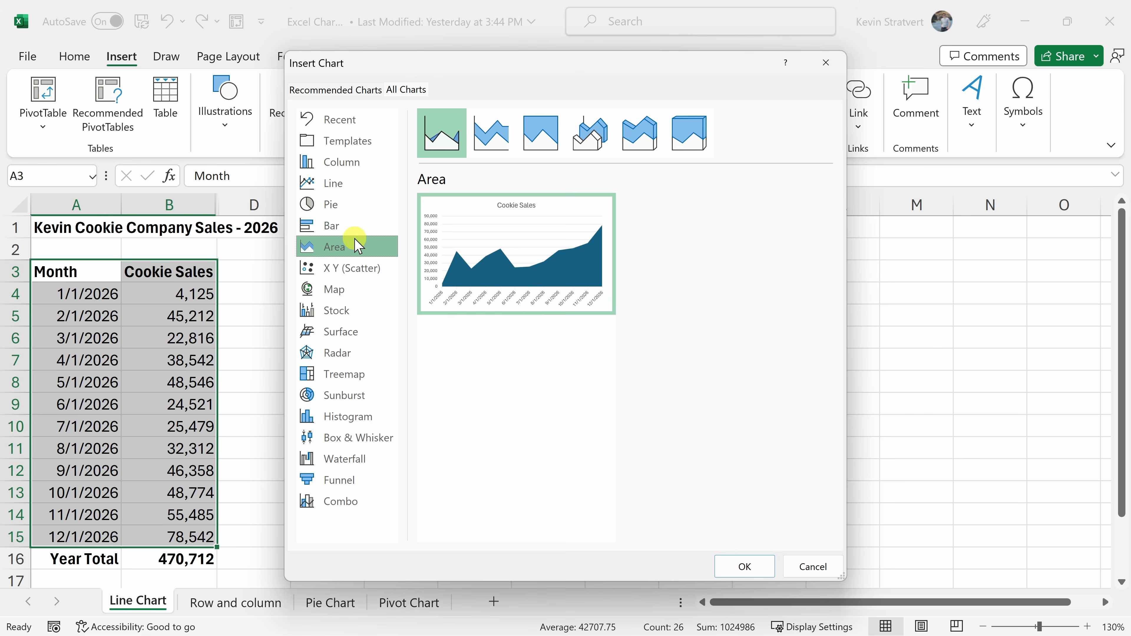
click(365, 268)
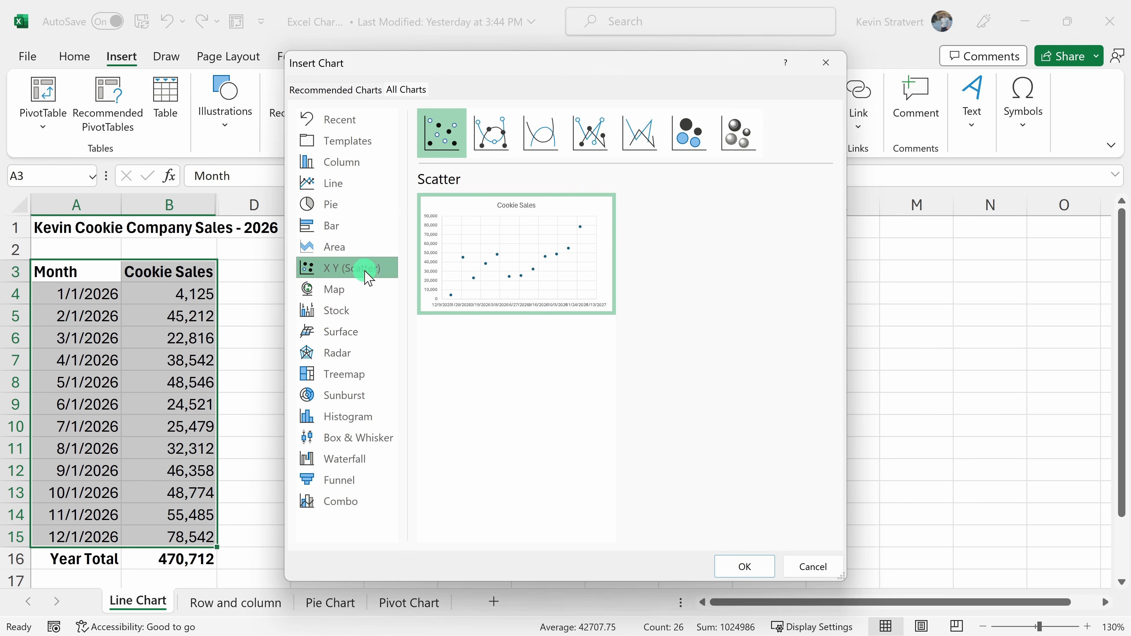
click(366, 288)
click(356, 310)
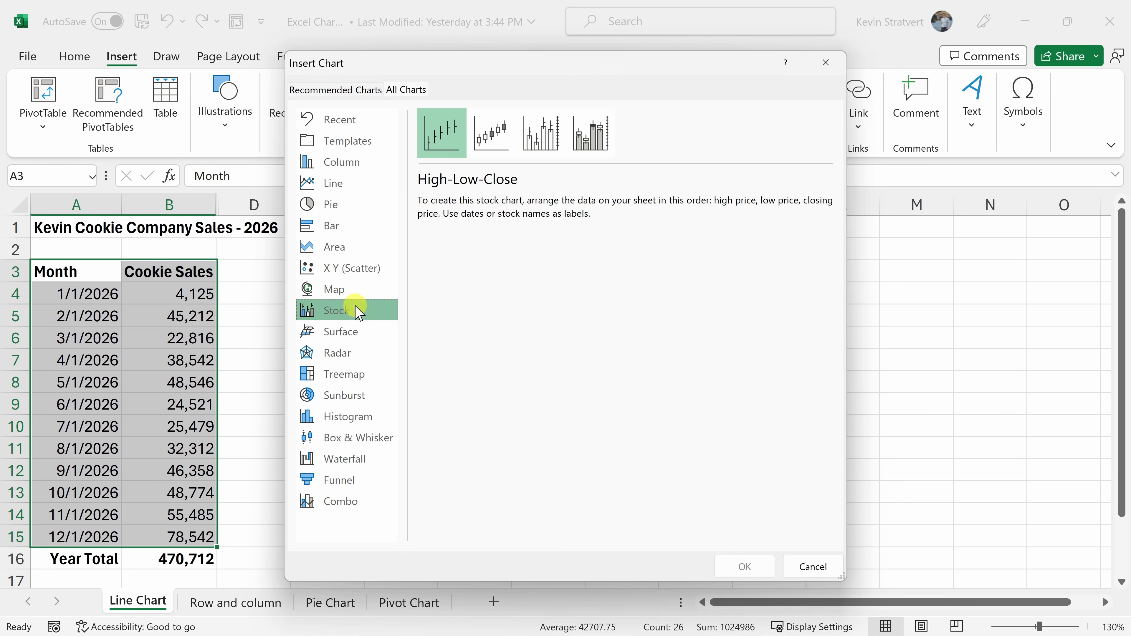
click(357, 331)
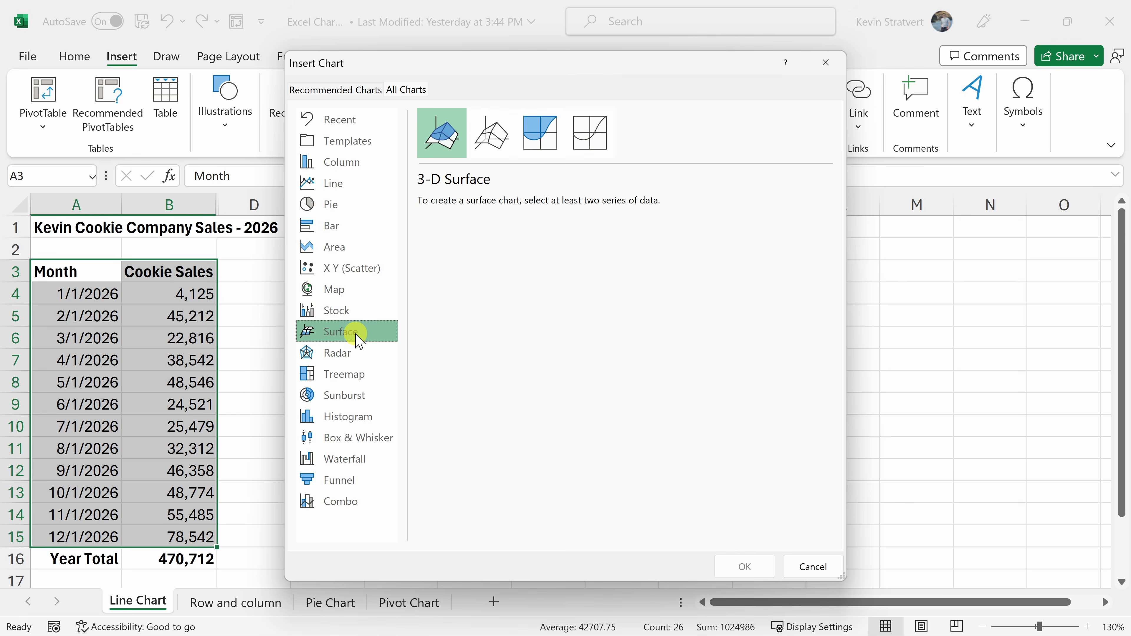
Insert a basic Line chart of the monthly cookie sales.
click(348, 186)
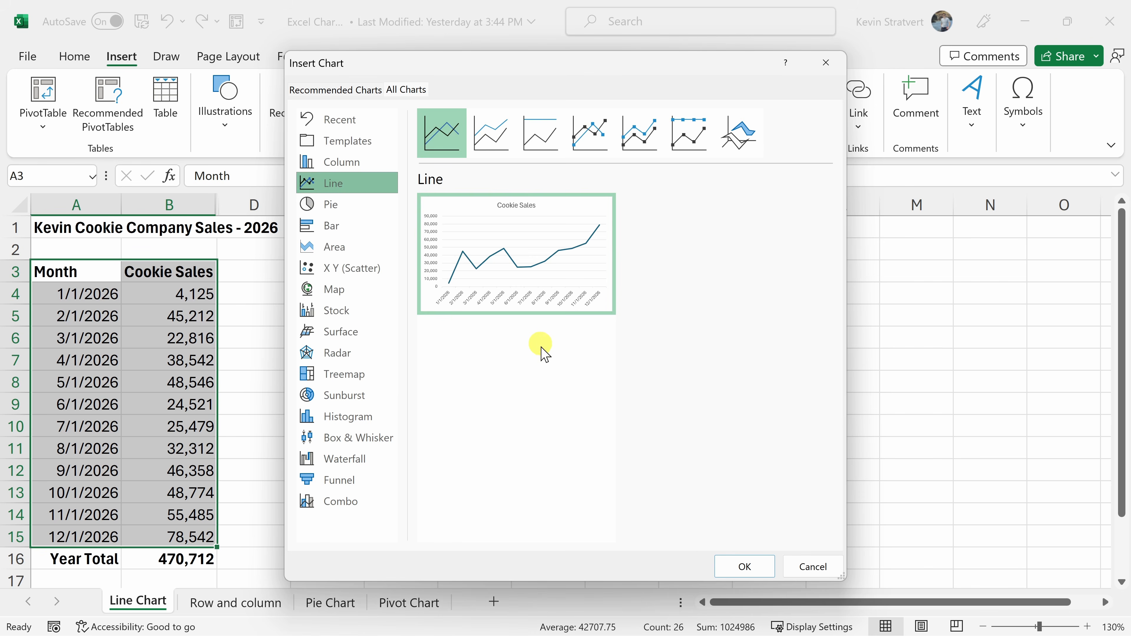
mouse_move(515, 253)
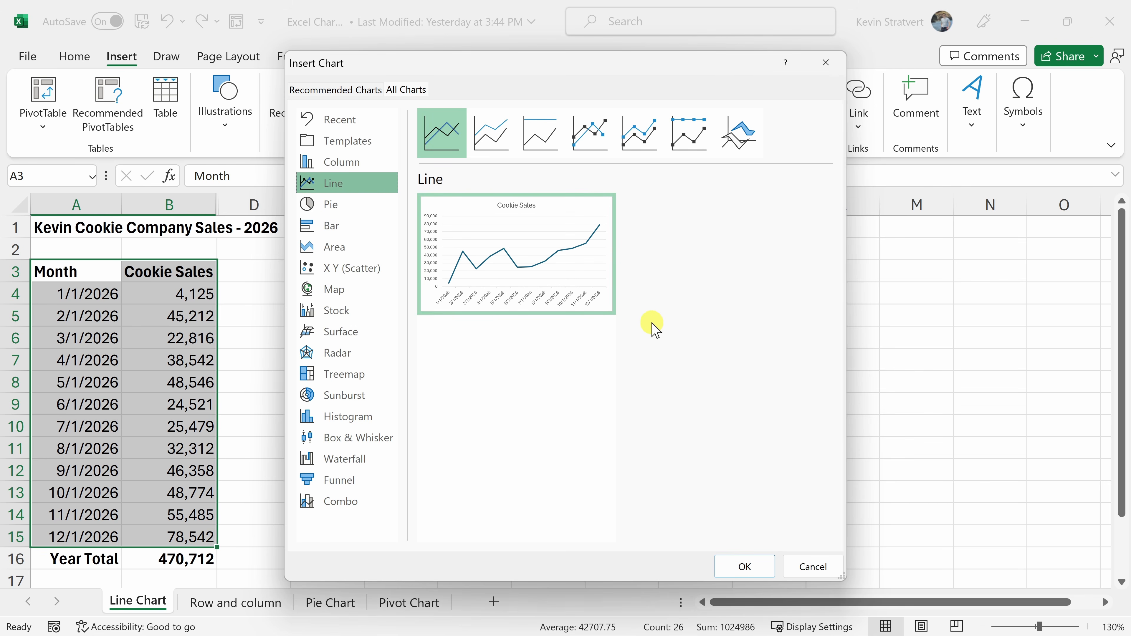
click(745, 567)
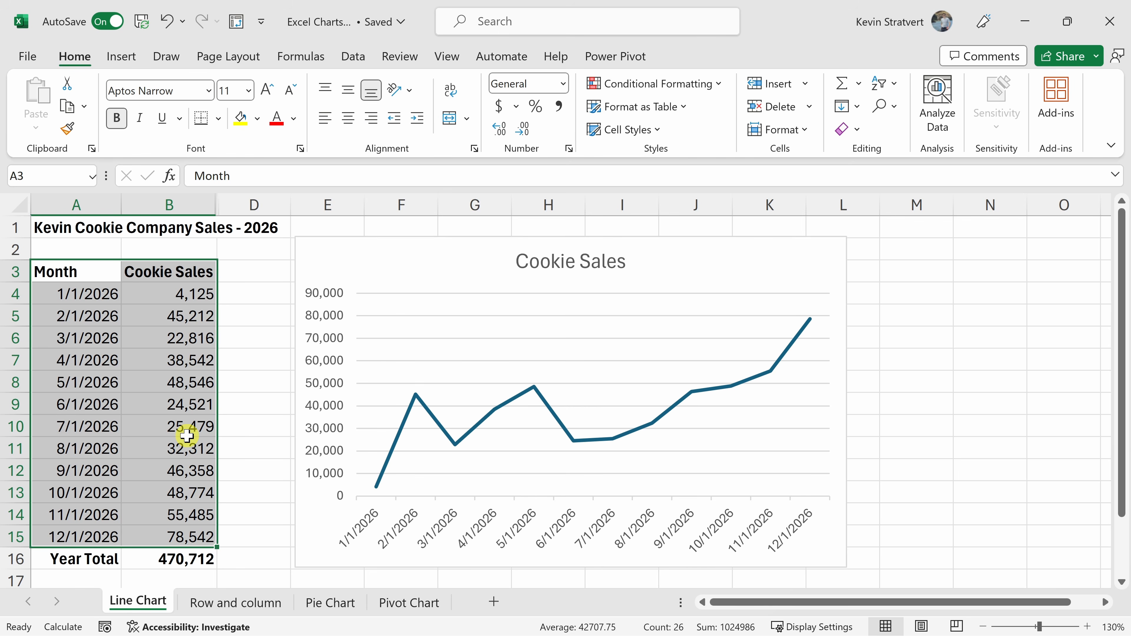
Try the chart's data range on January to March and October to December, and restore it to all twelve months.
click(432, 261)
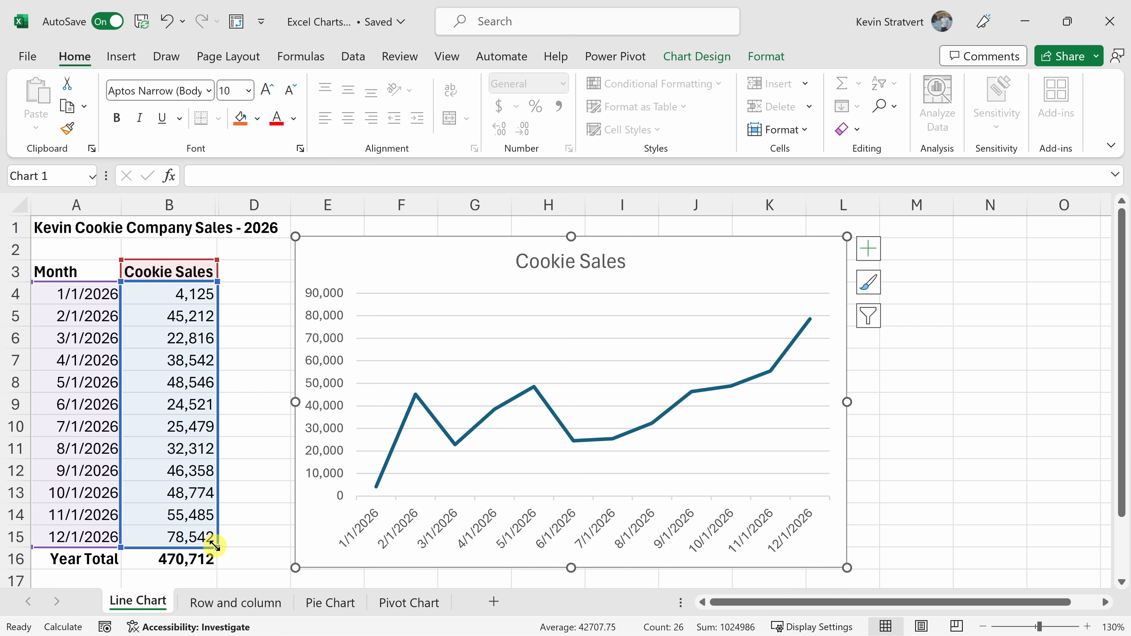
drag(215, 545, 209, 351)
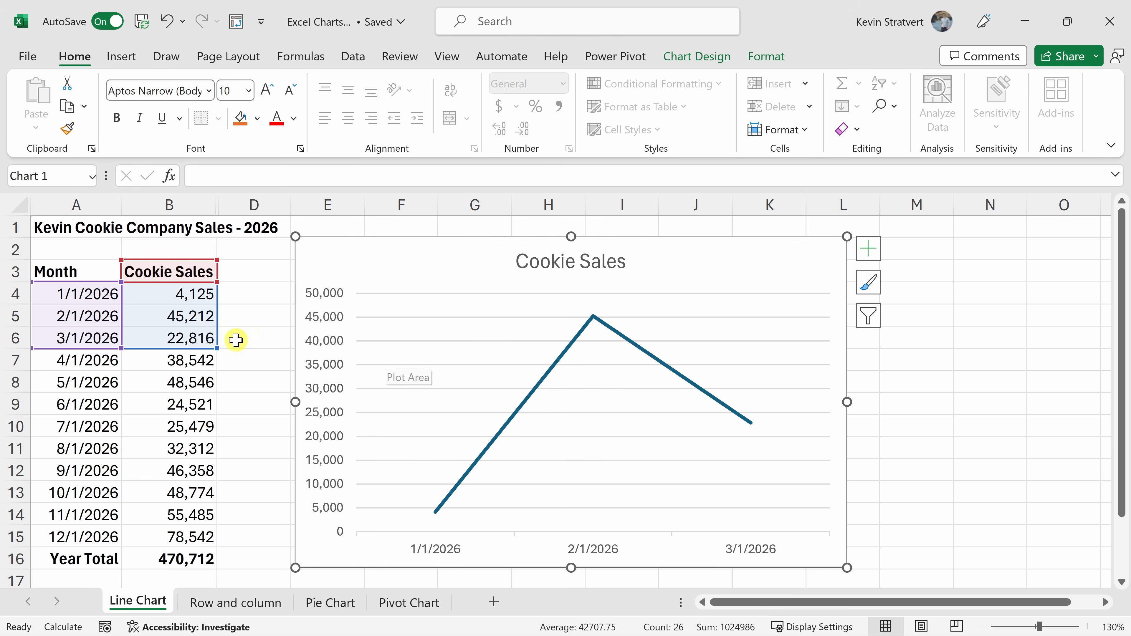
drag(222, 321, 204, 515)
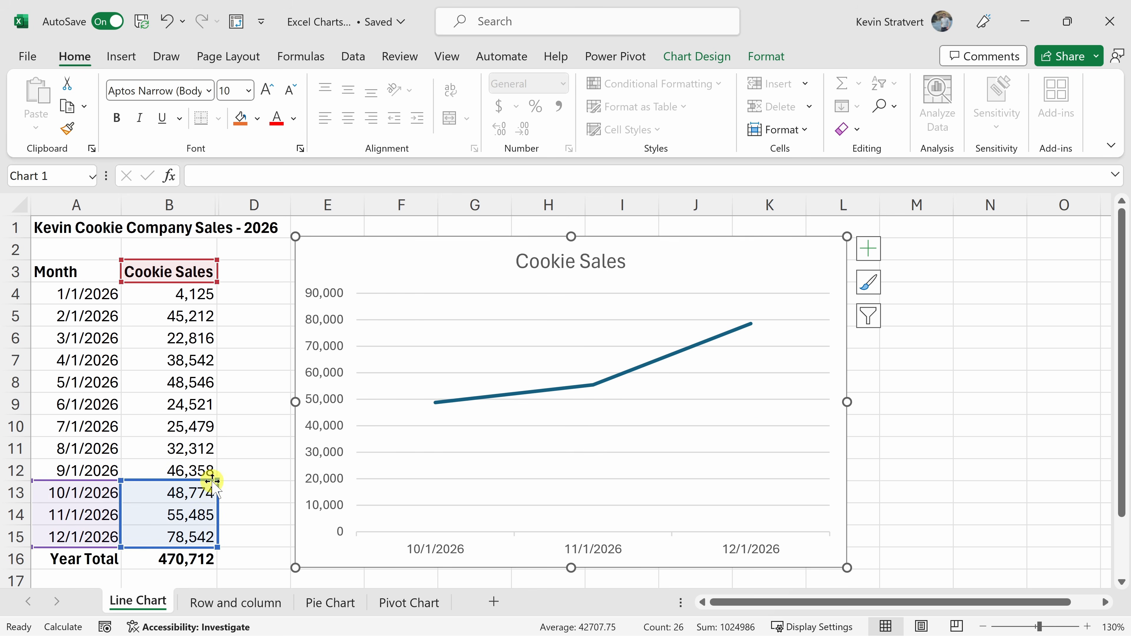
drag(216, 480, 208, 290)
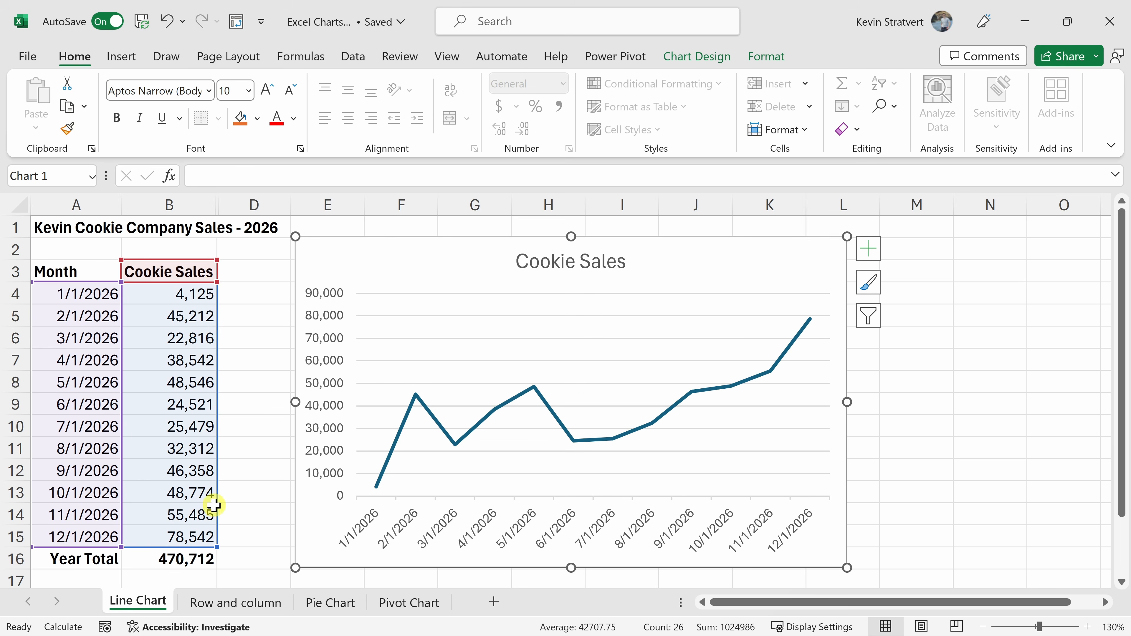
Extend the chart's data range by one row to include the Year Total in row 16.
drag(215, 545, 216, 559)
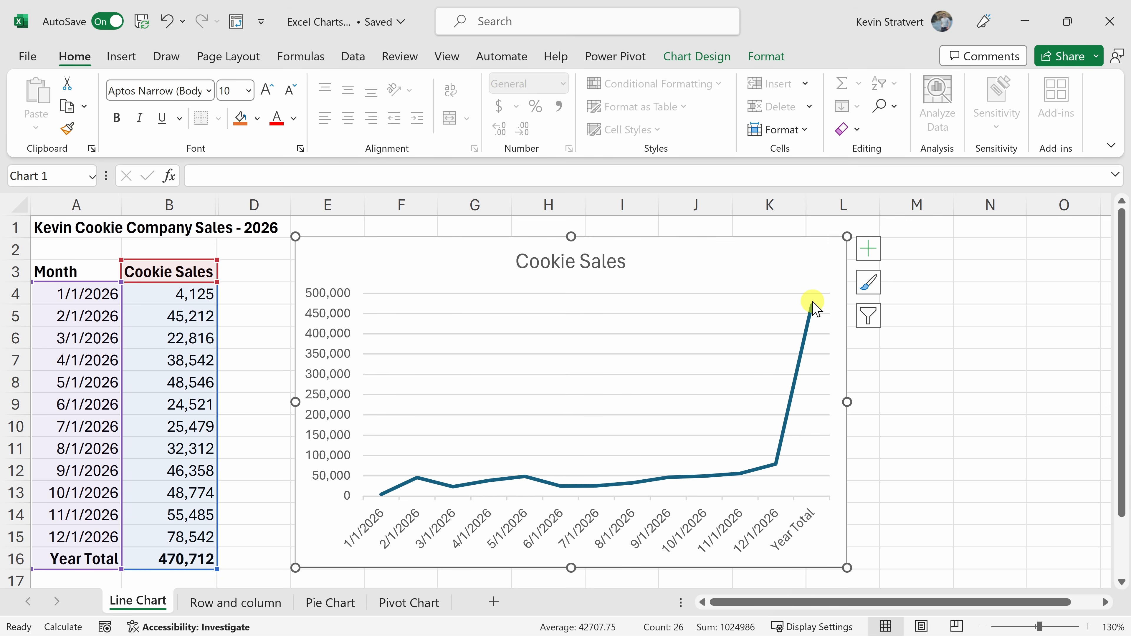
mouse_move(813, 308)
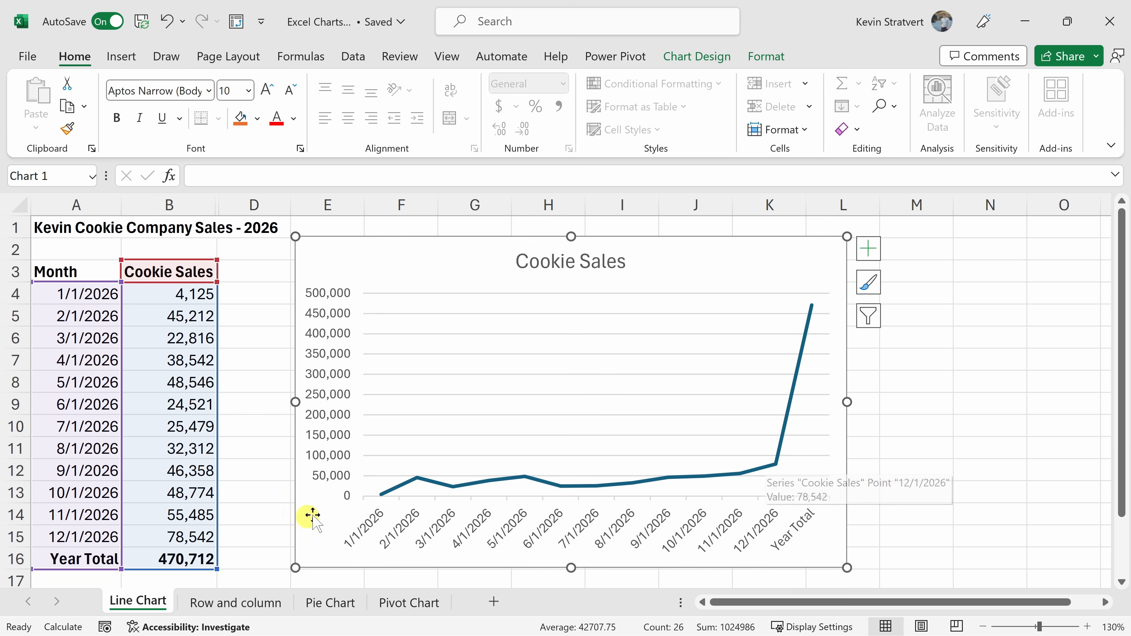
Shrink the chart's data range by one row to exclude the Year Total, and deselect the chart.
drag(217, 569, 209, 550)
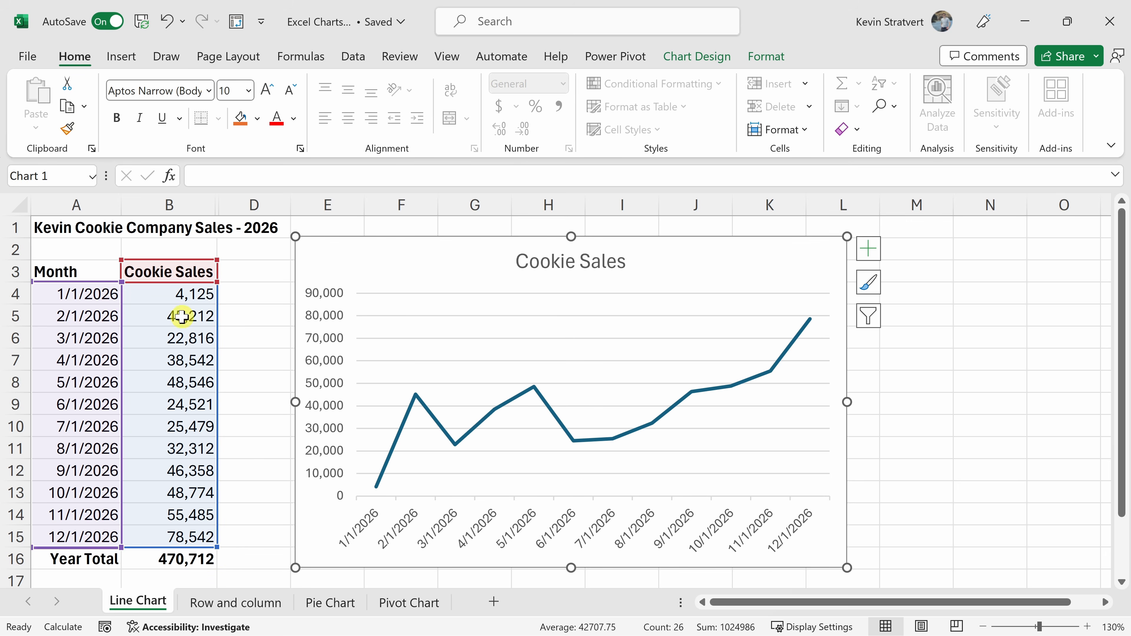
click(248, 369)
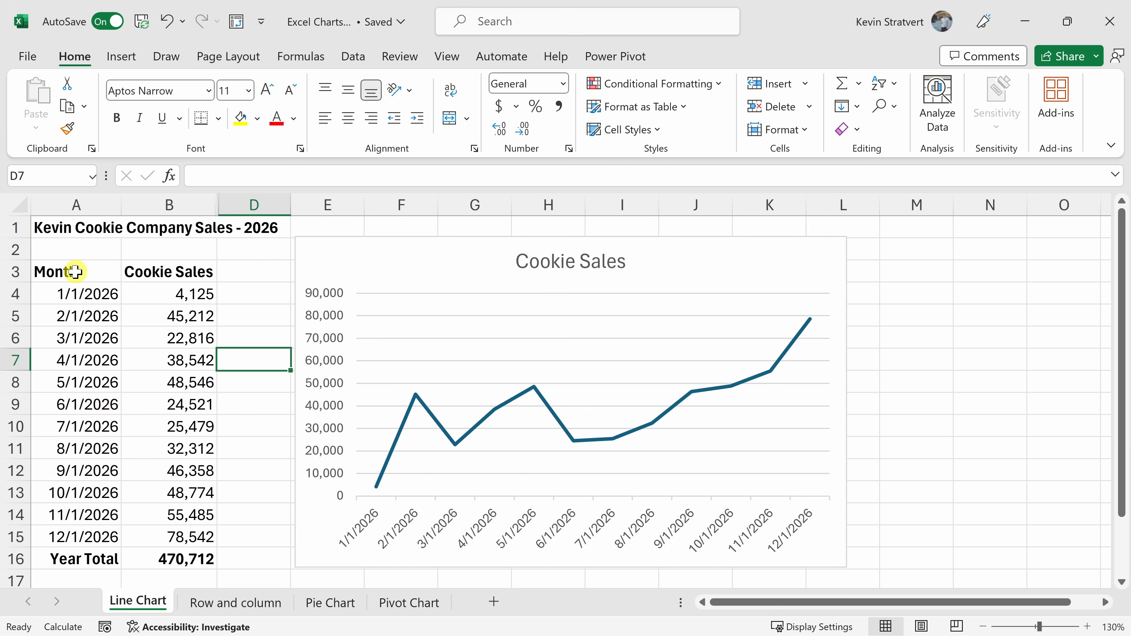
Try a 2-D clustered column chart of only January to March and October to December, and undo its insertion.
drag(75, 271, 175, 338)
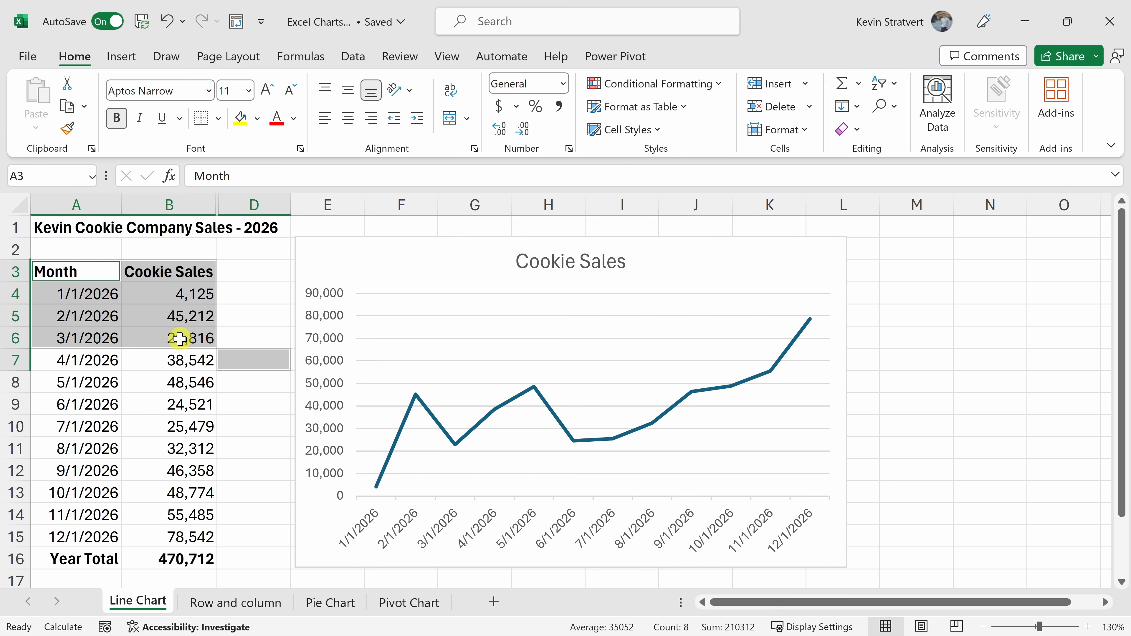
click(176, 338)
drag(66, 271, 175, 337)
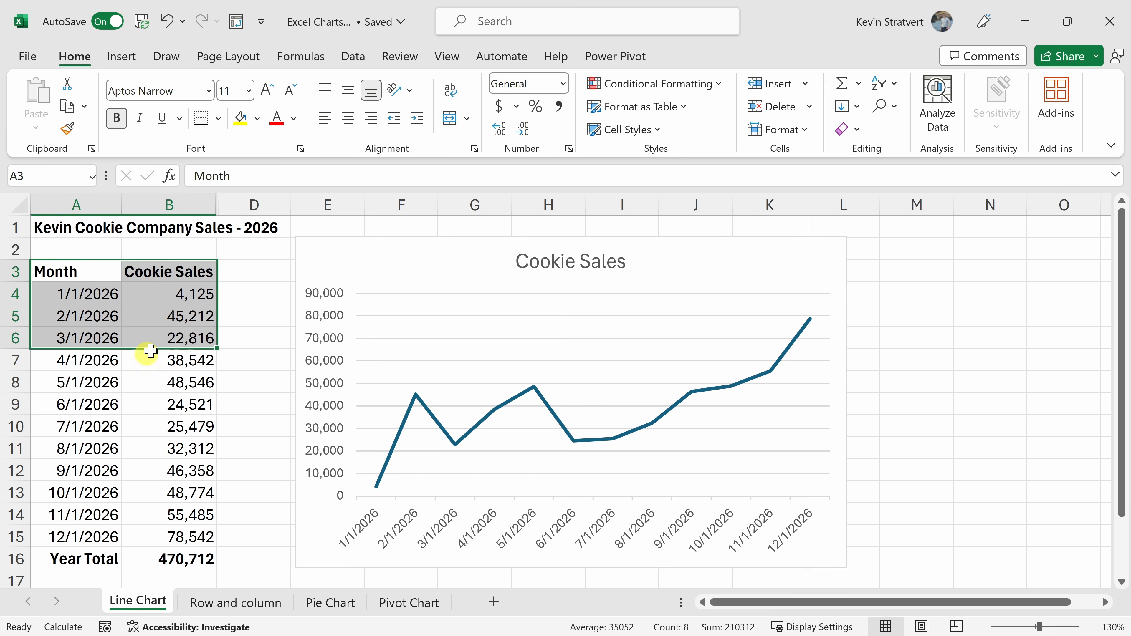
drag(84, 492, 192, 538)
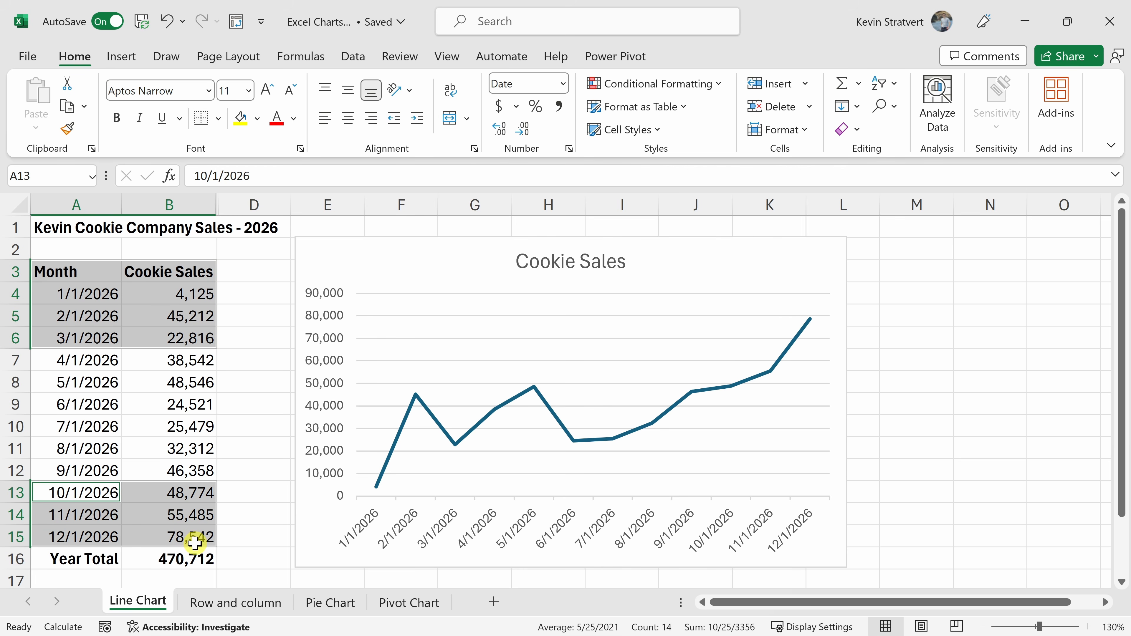
click(125, 60)
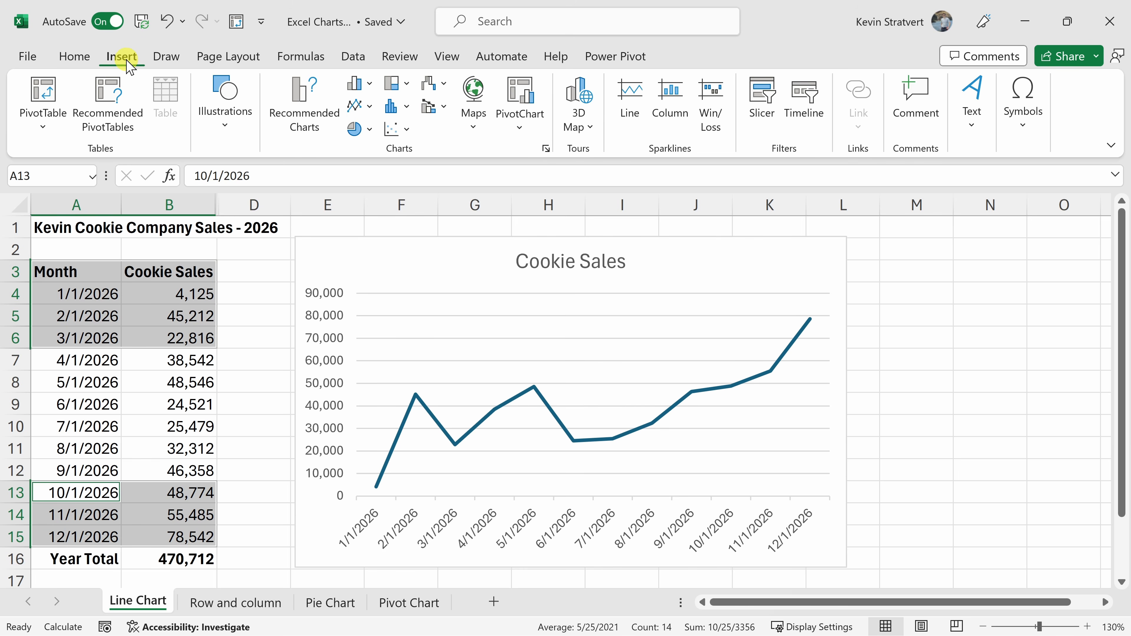
click(370, 84)
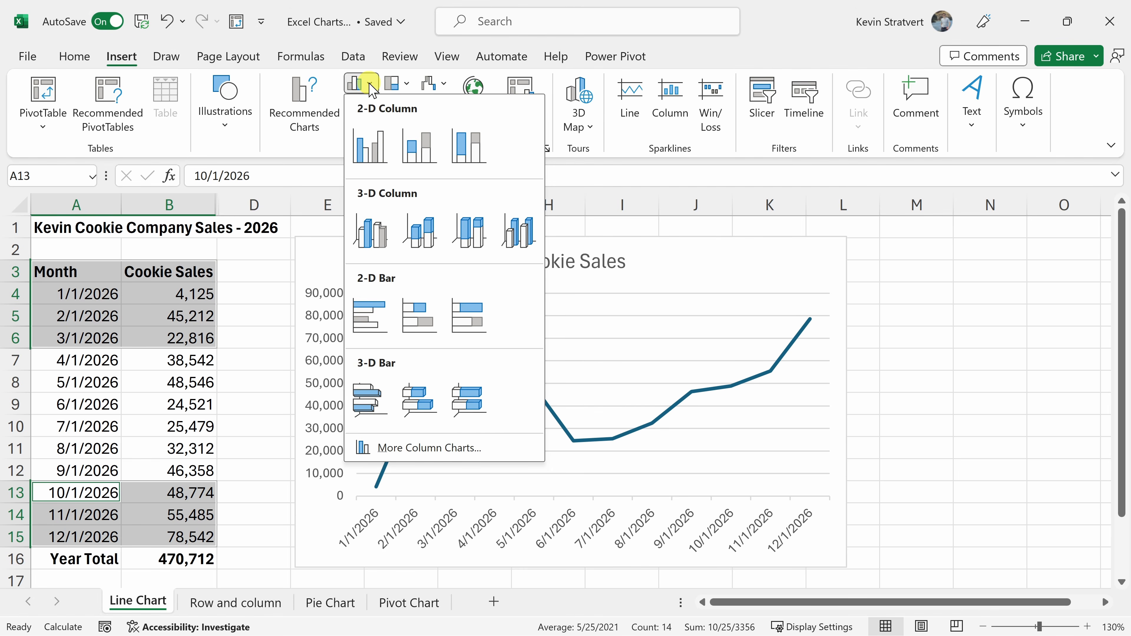
click(370, 145)
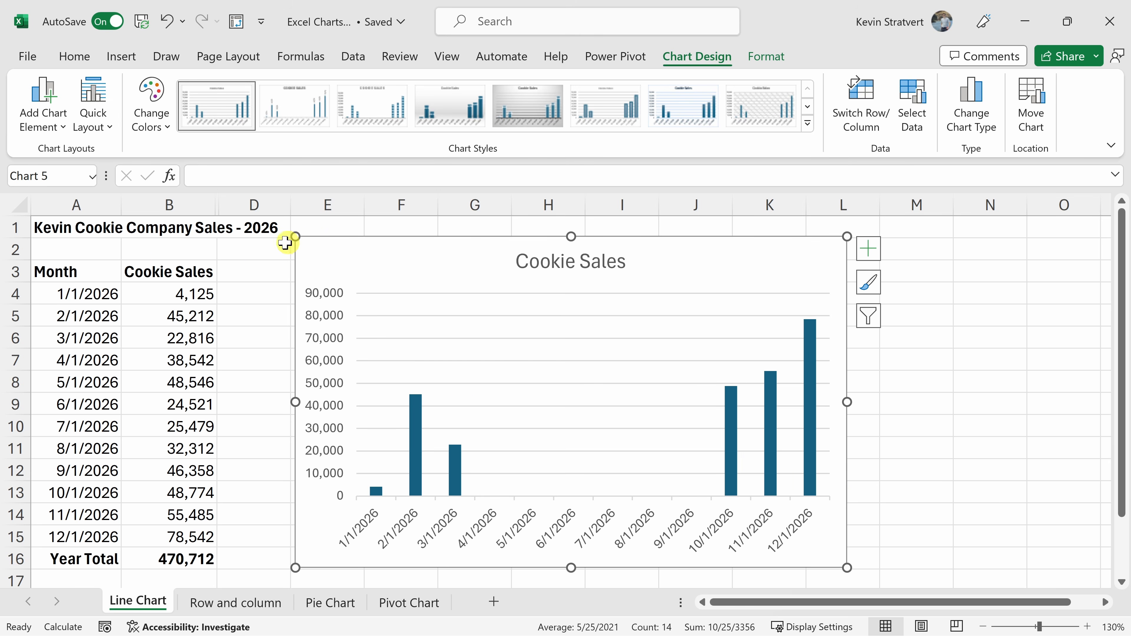
key(ctrl+z)
Change the Cookie Sales line chart to a Clustered Column chart.
click(471, 252)
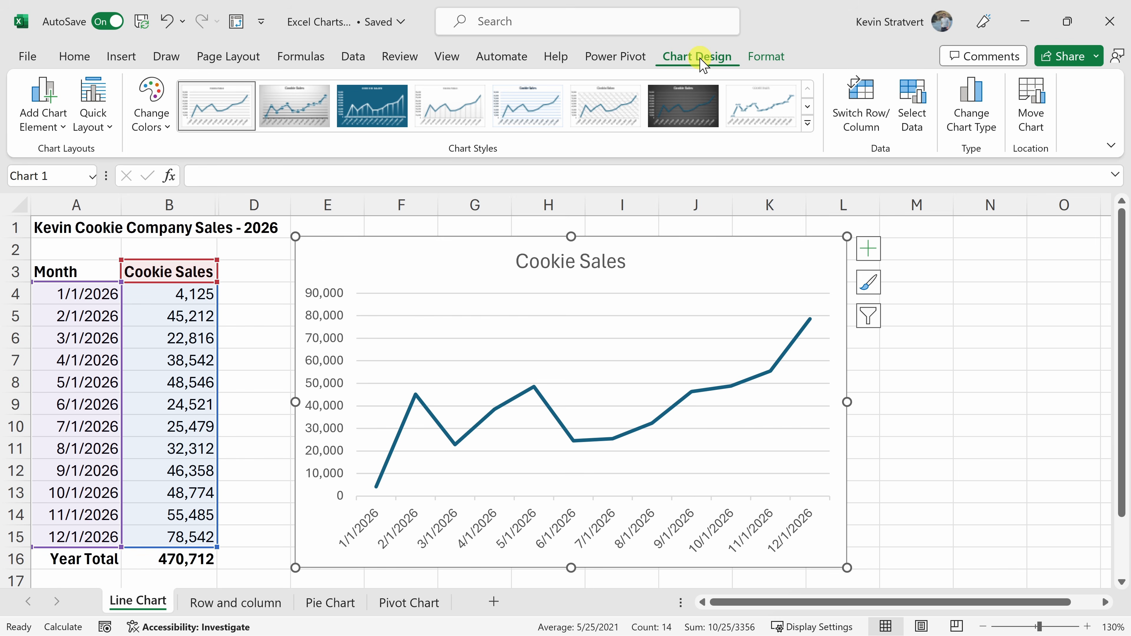
click(988, 129)
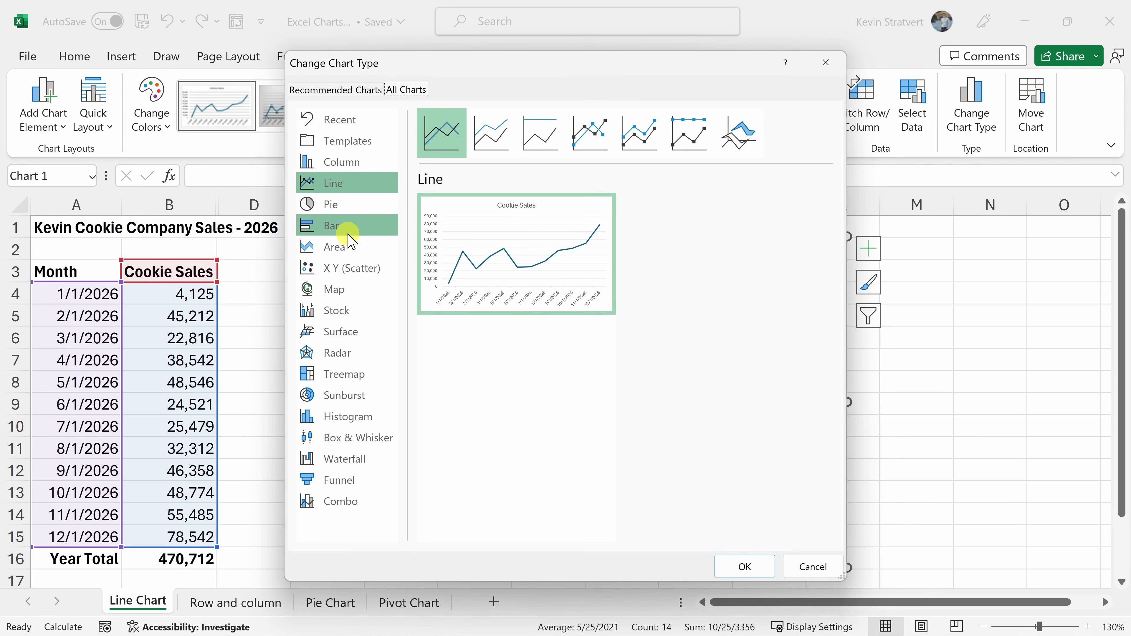
click(352, 164)
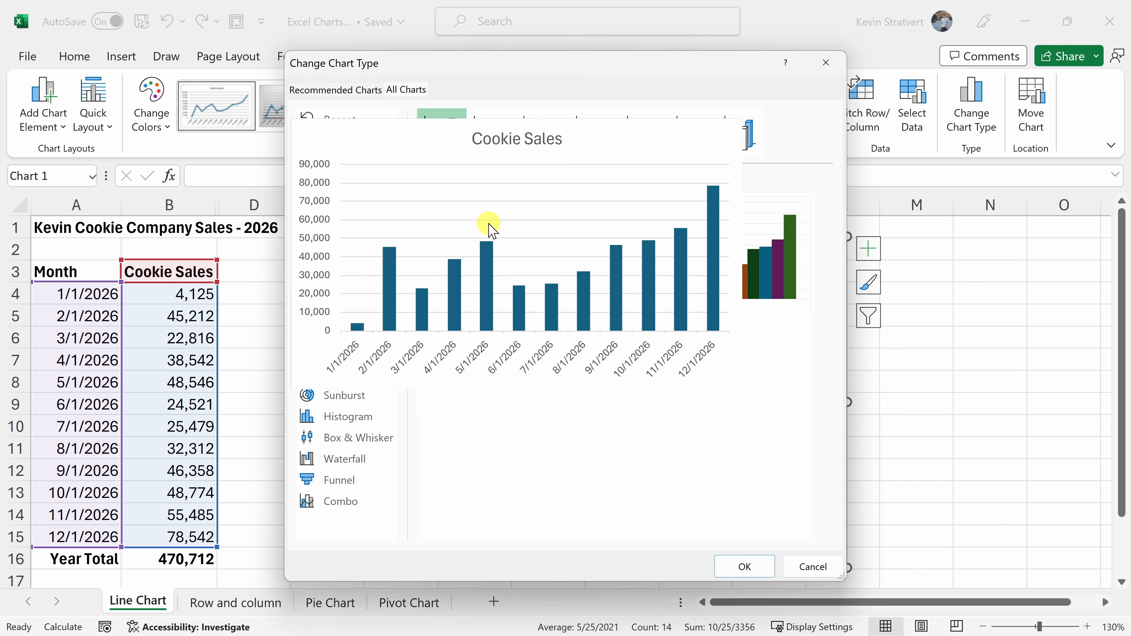
click(745, 567)
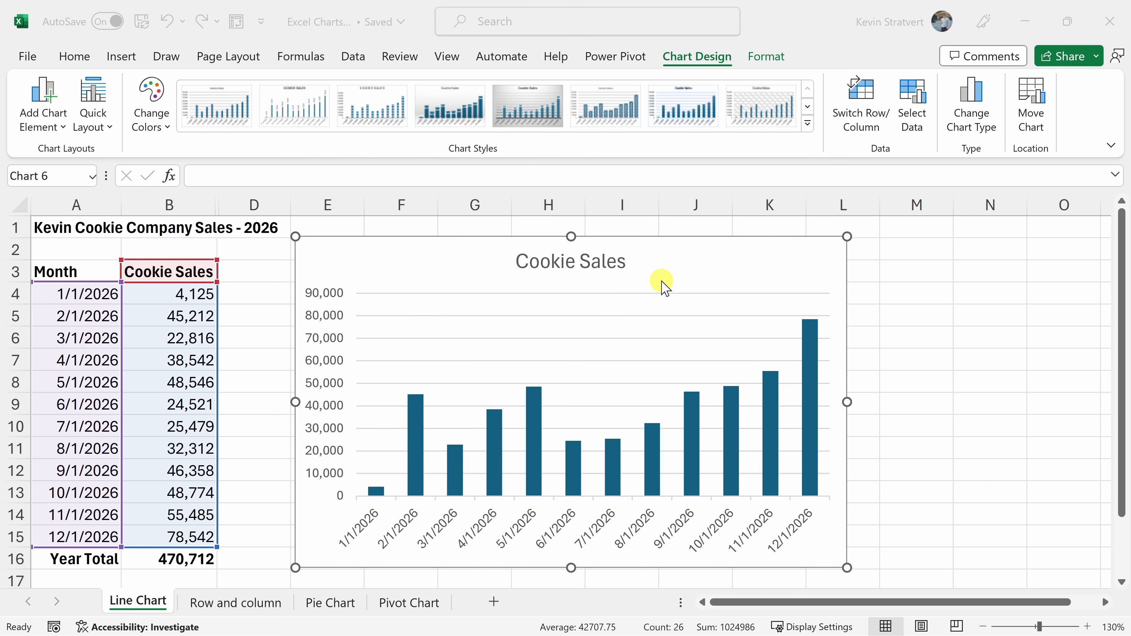
Delete the column chart and insert the default chart type on the sheet from A3:B15.
key(Delete)
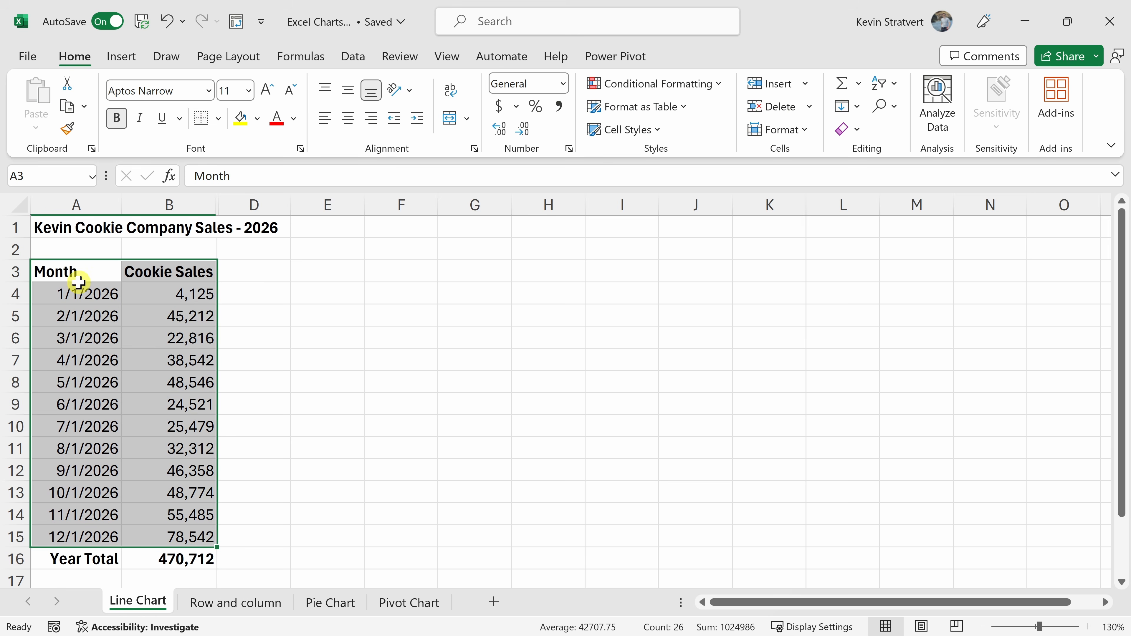
click(78, 274)
drag(78, 274, 172, 536)
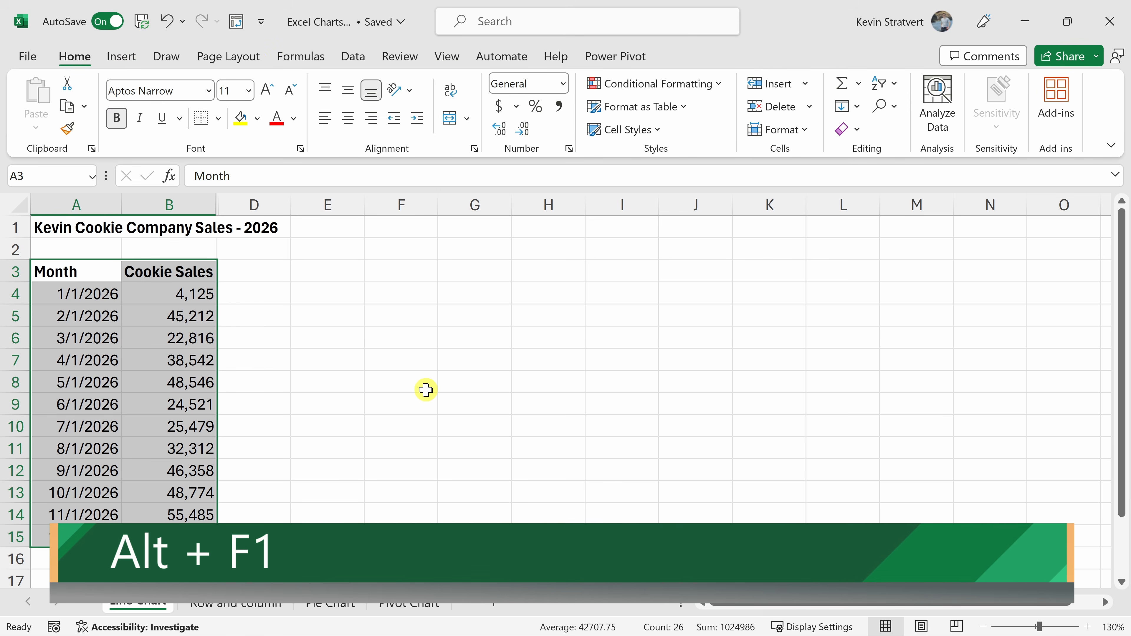
key(alt+F1)
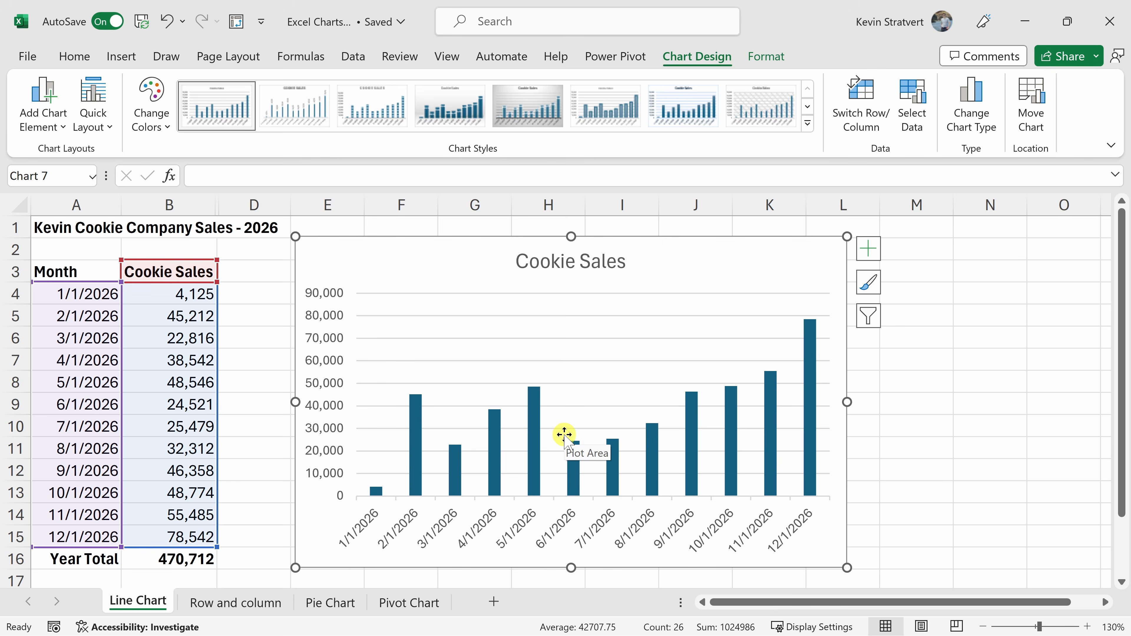
Set the basic Line type as the default chart and apply it to the current chart.
click(982, 131)
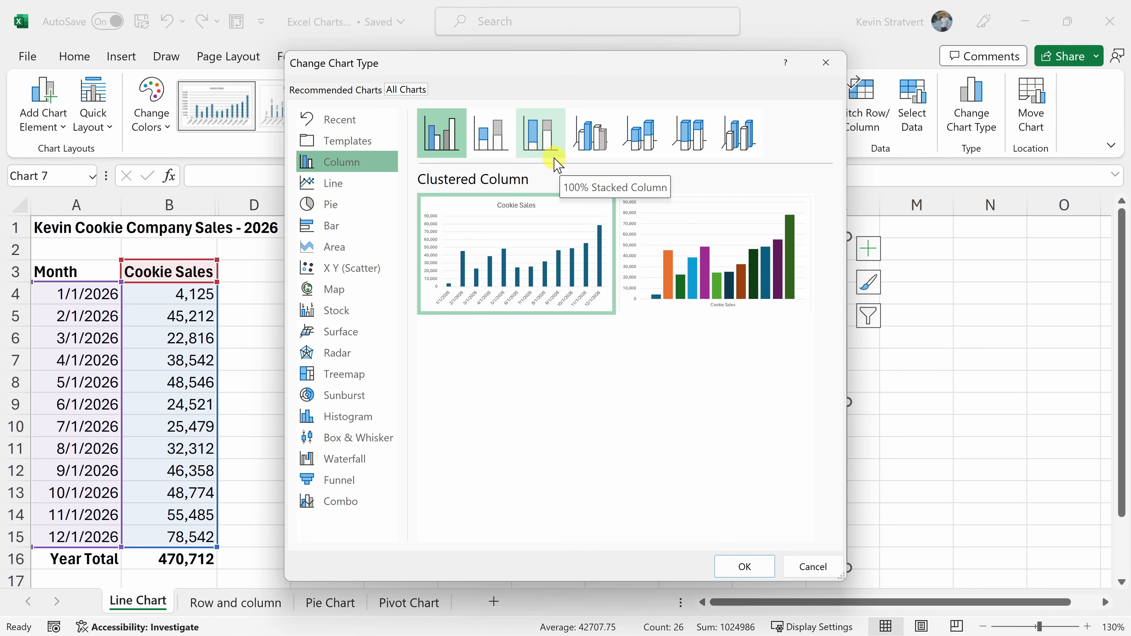
click(382, 184)
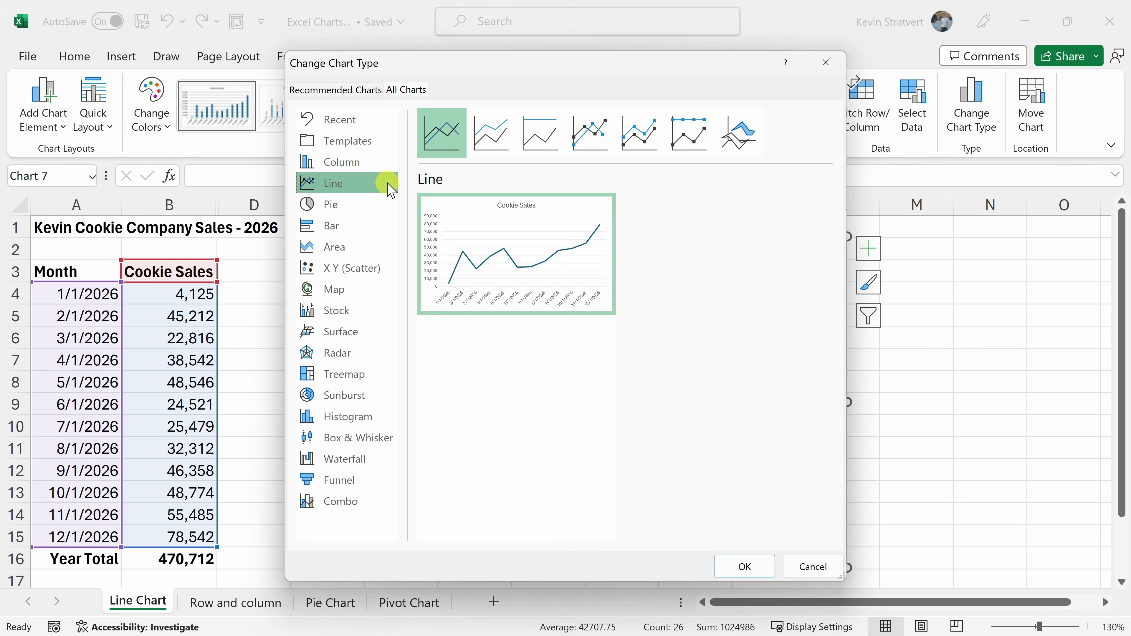
right_click(441, 143)
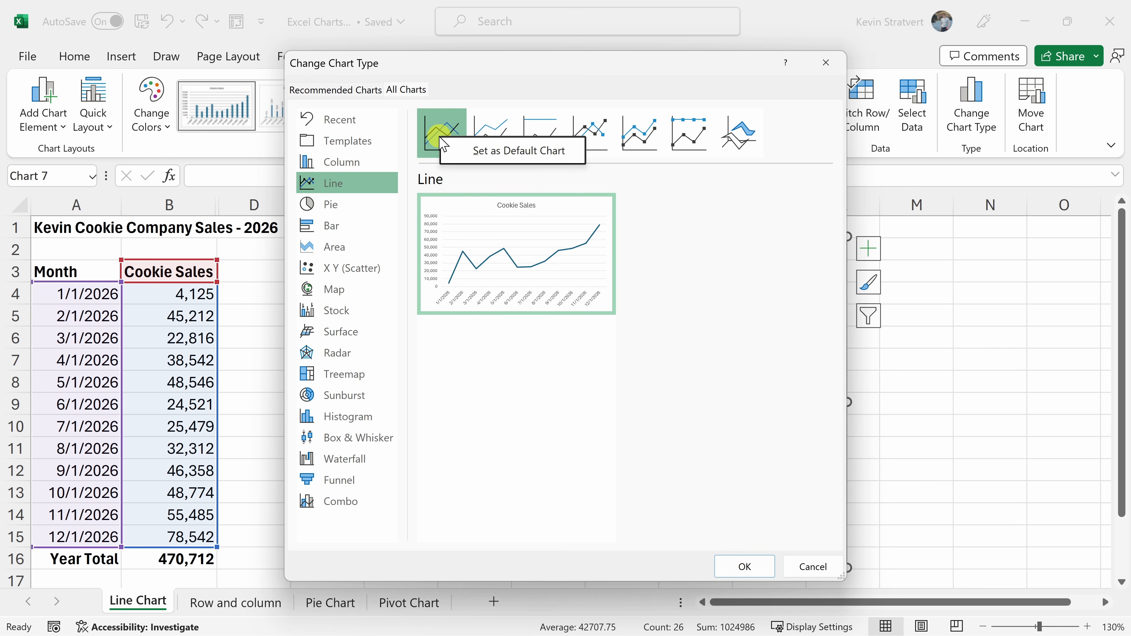
click(477, 153)
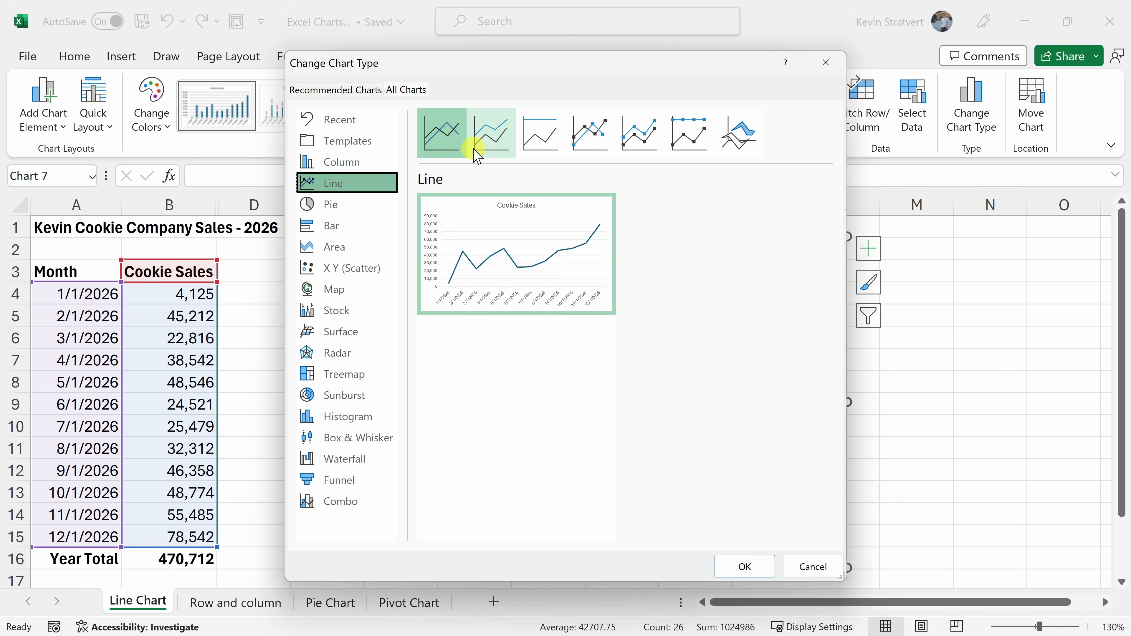
click(446, 156)
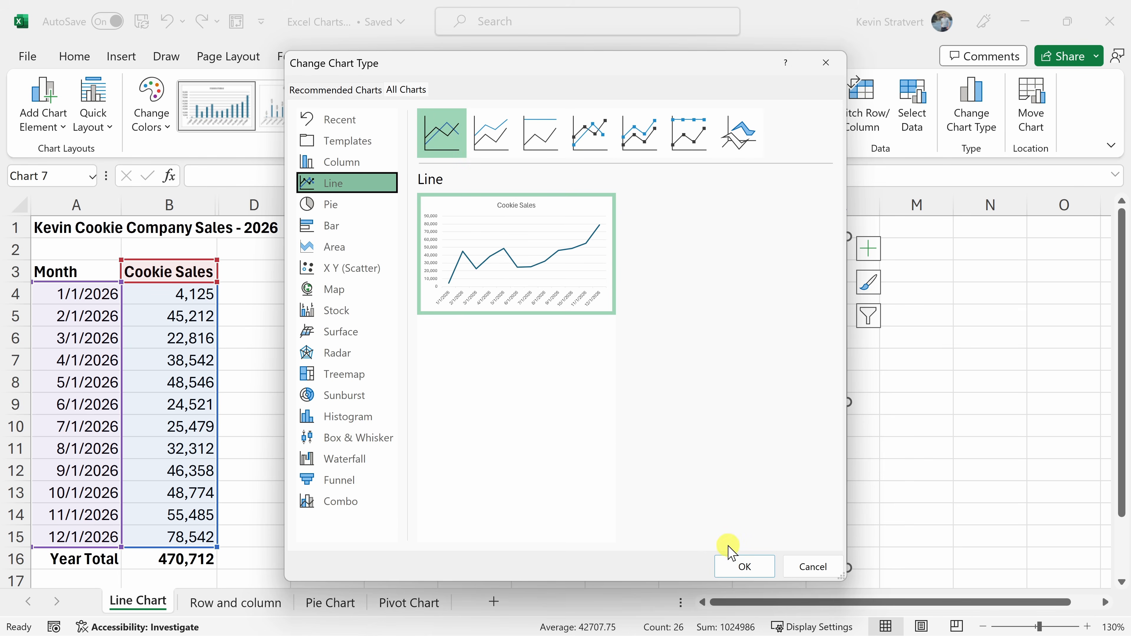
click(734, 562)
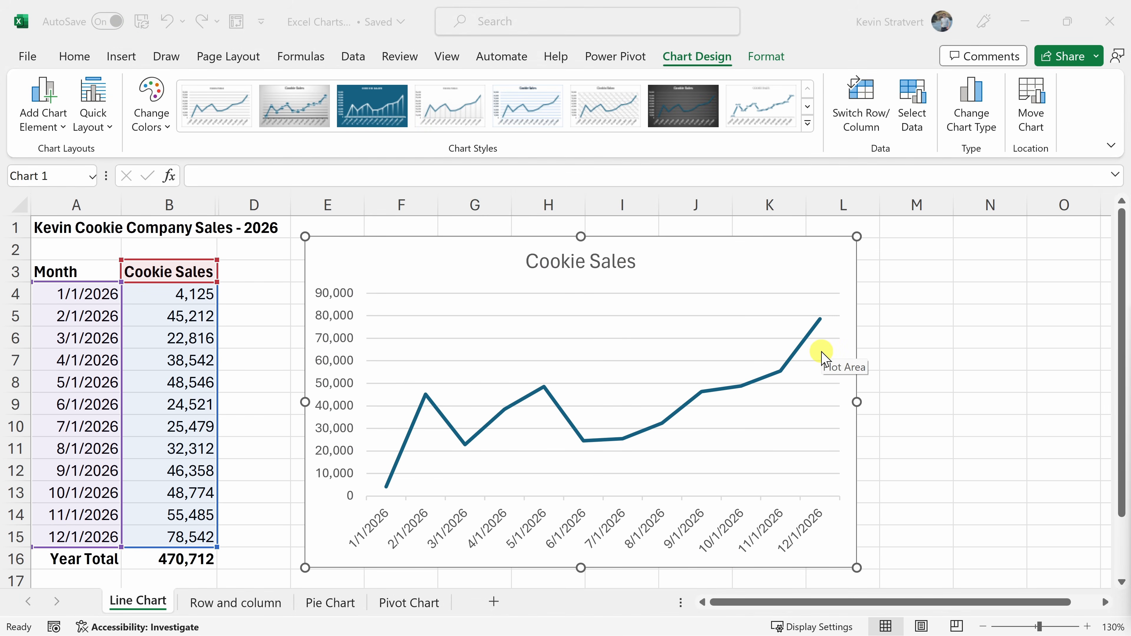
Delete the embedded line chart and create a default chart from A3:B15 on its own chart sheet.
click(747, 278)
key(Delete)
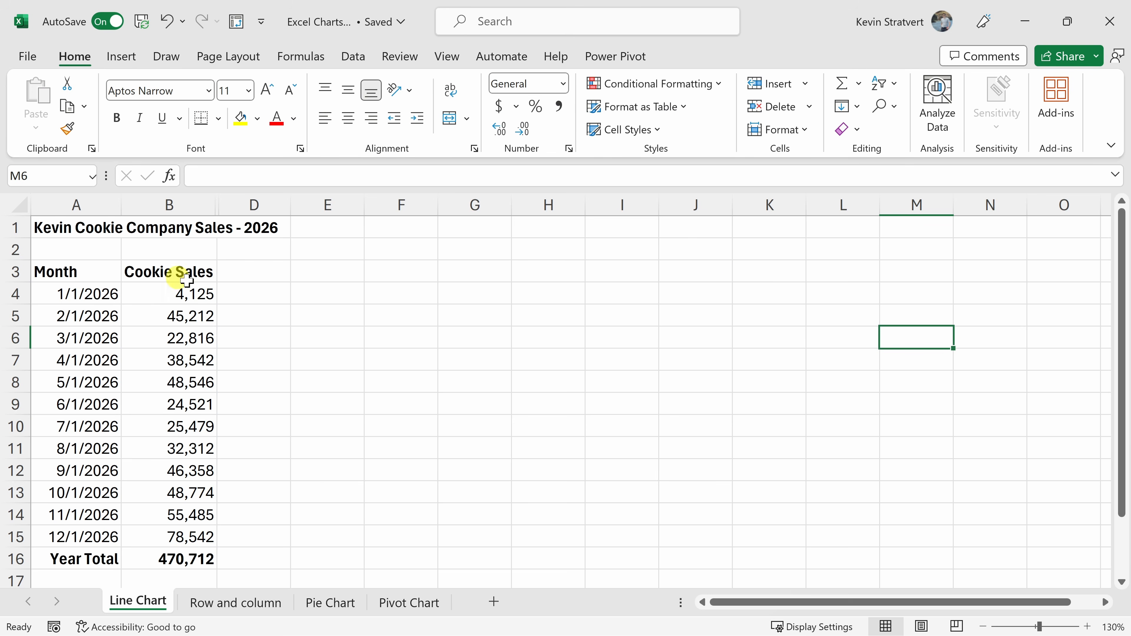
drag(69, 272, 177, 537)
key(F11)
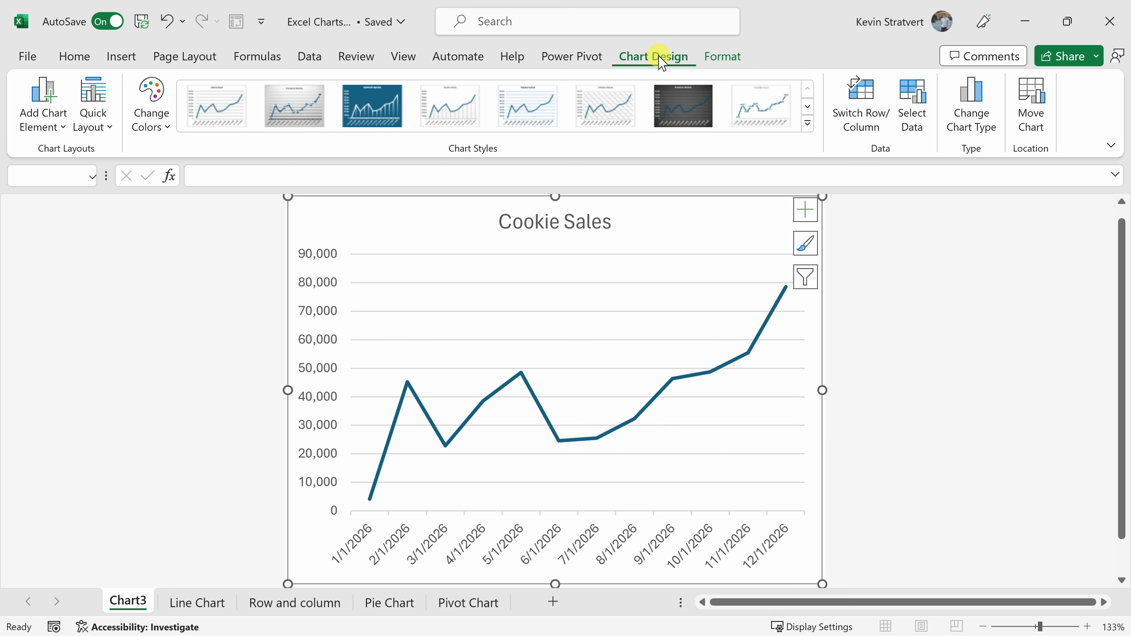
Move the chart from its chart sheet into the Line Chart worksheet as an object.
click(1038, 116)
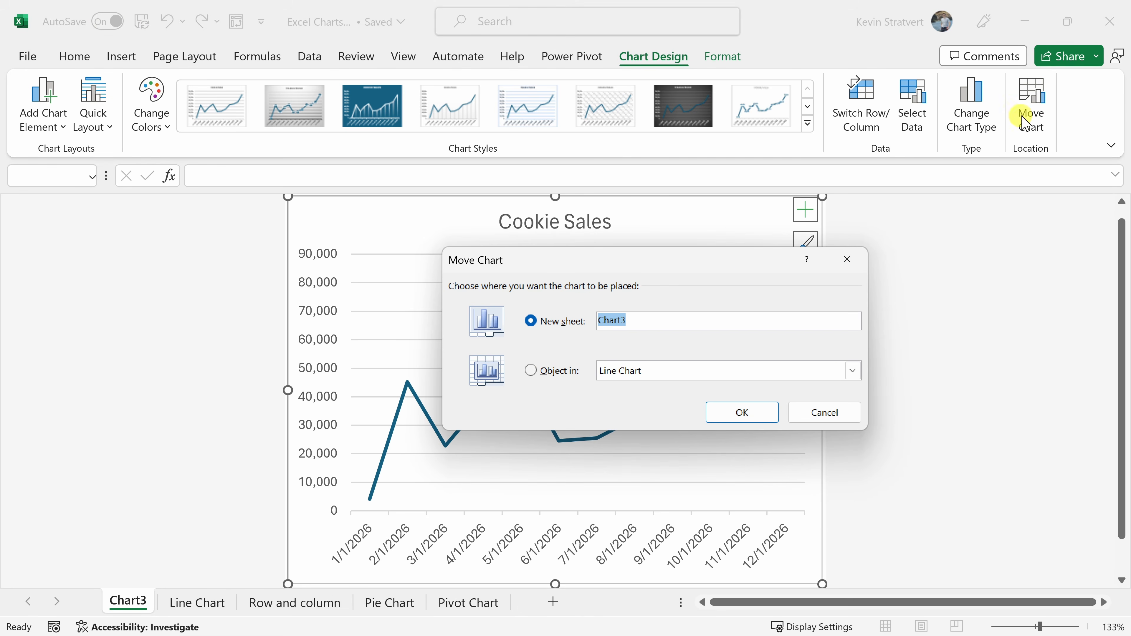
click(534, 372)
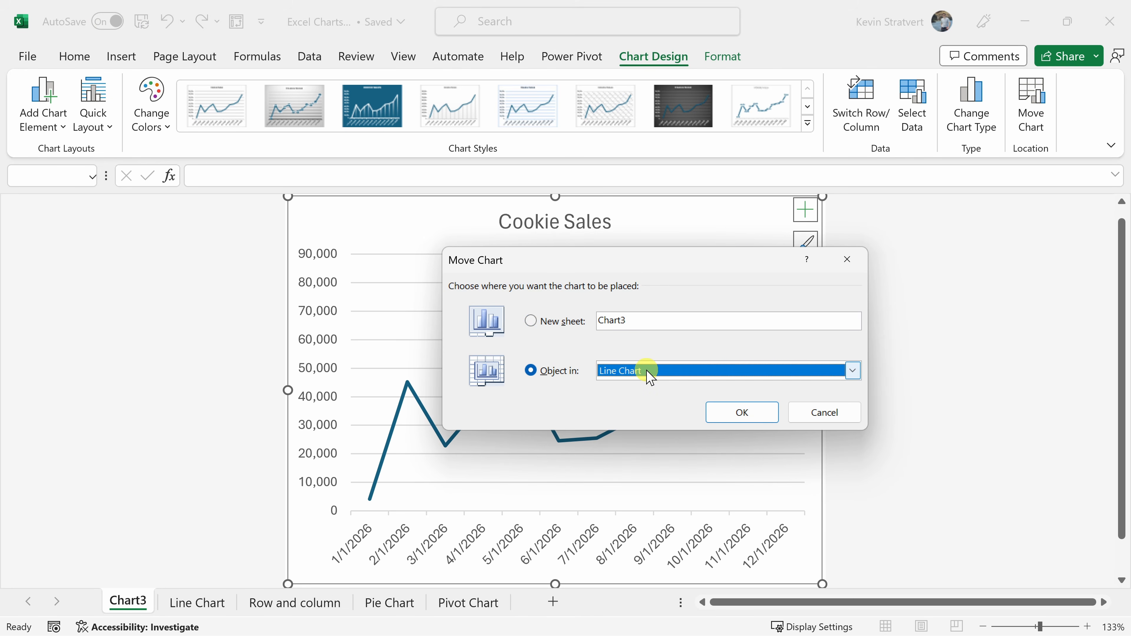
click(740, 412)
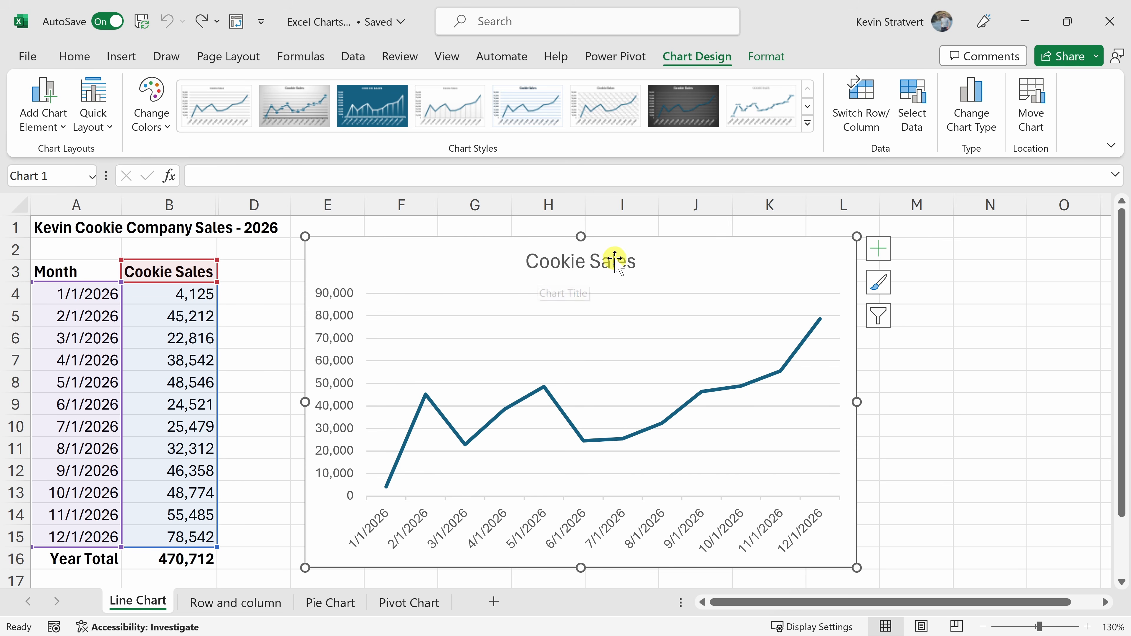
Replace the chart title with "Kevin Cookie Company Sales - 2026".
click(597, 260)
click(531, 259)
drag(532, 259, 635, 261)
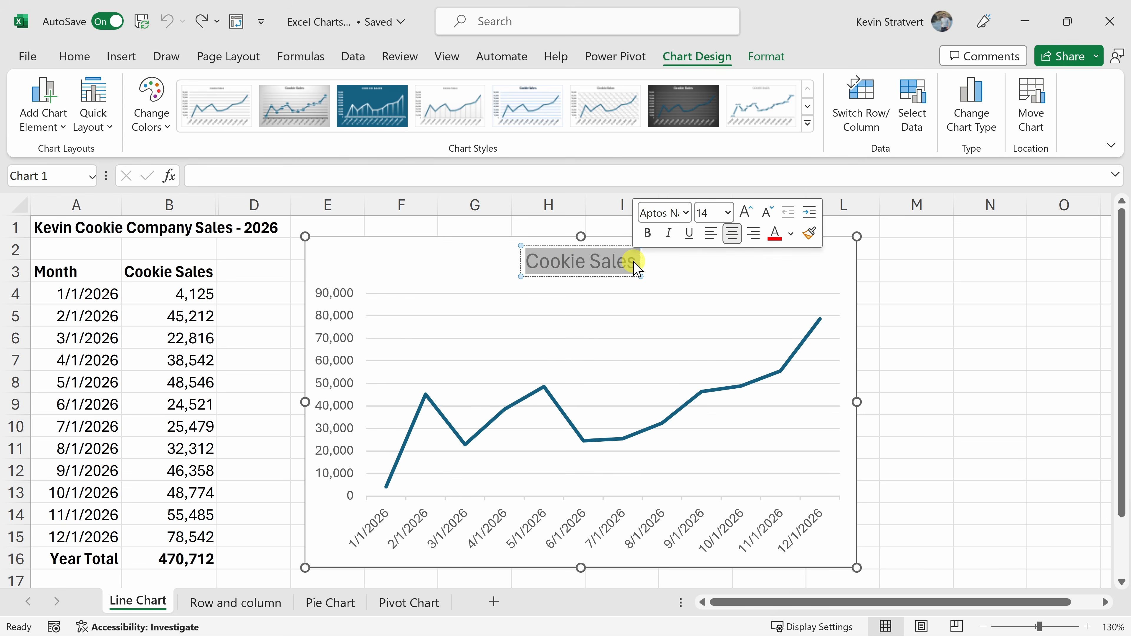
key(Delete)
text(Kevin Cookie Company Sales - 2026)
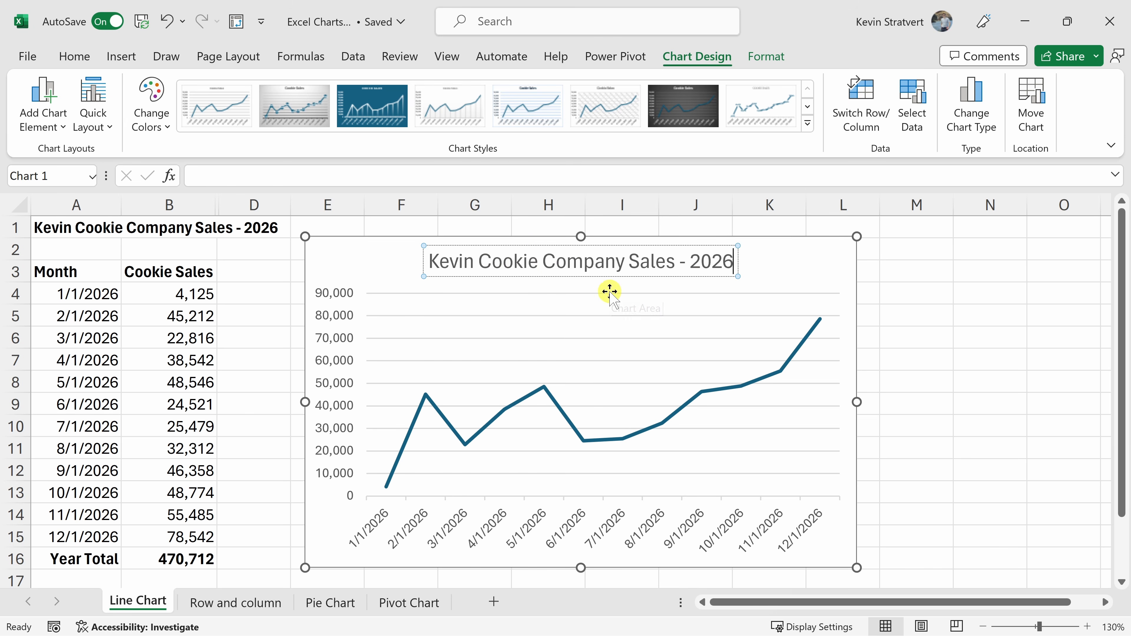
Link the chart title to cell A1 of the Line Chart sheet with the formula ='Line Chart'!$A$1.
click(258, 177)
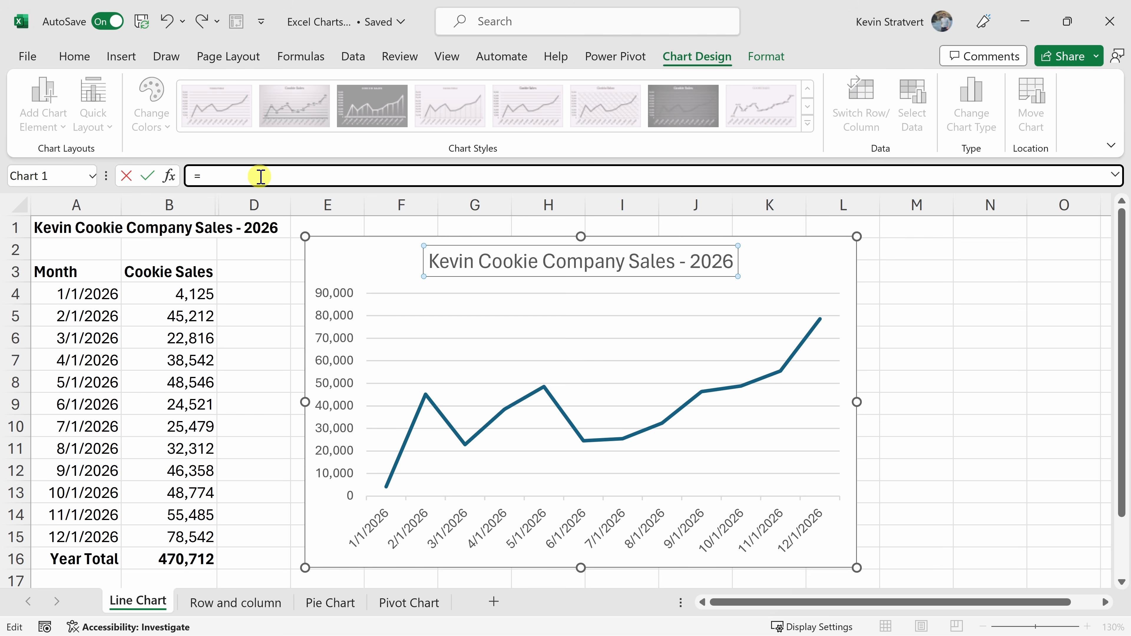
text(=)
click(80, 227)
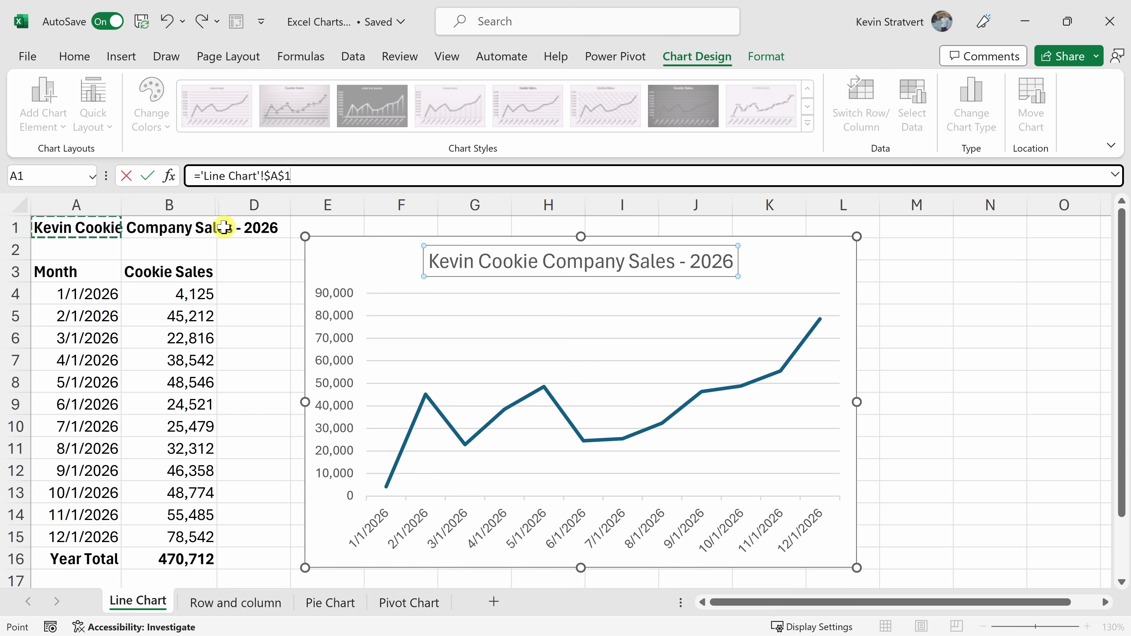
key(Return)
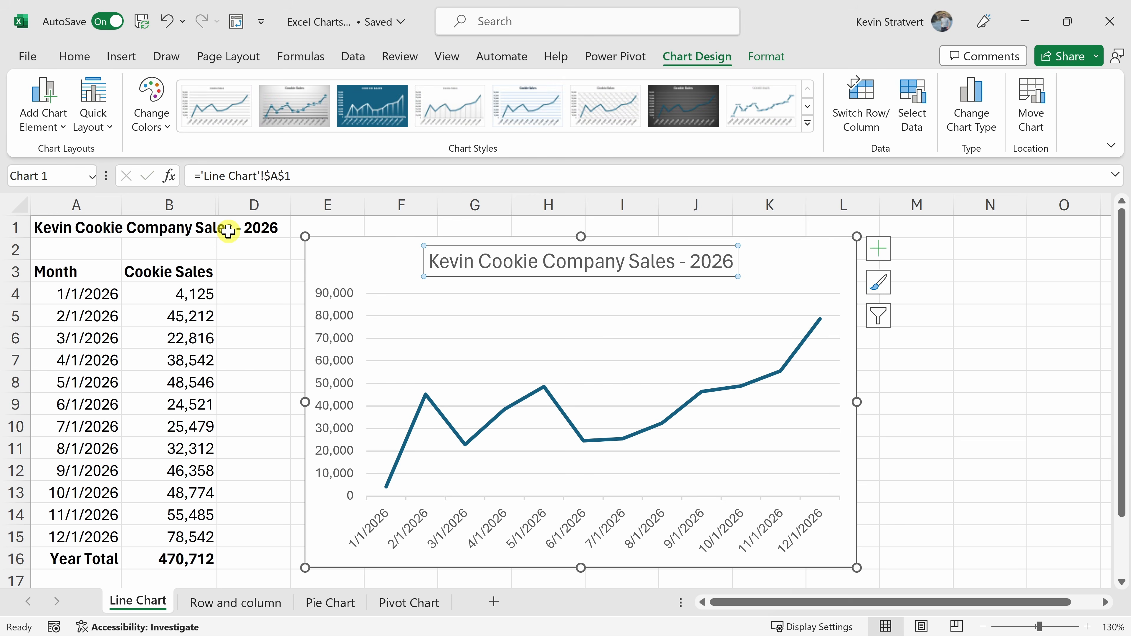
Change the heading in cell A1 to "KCC Sales - 2026".
click(84, 228)
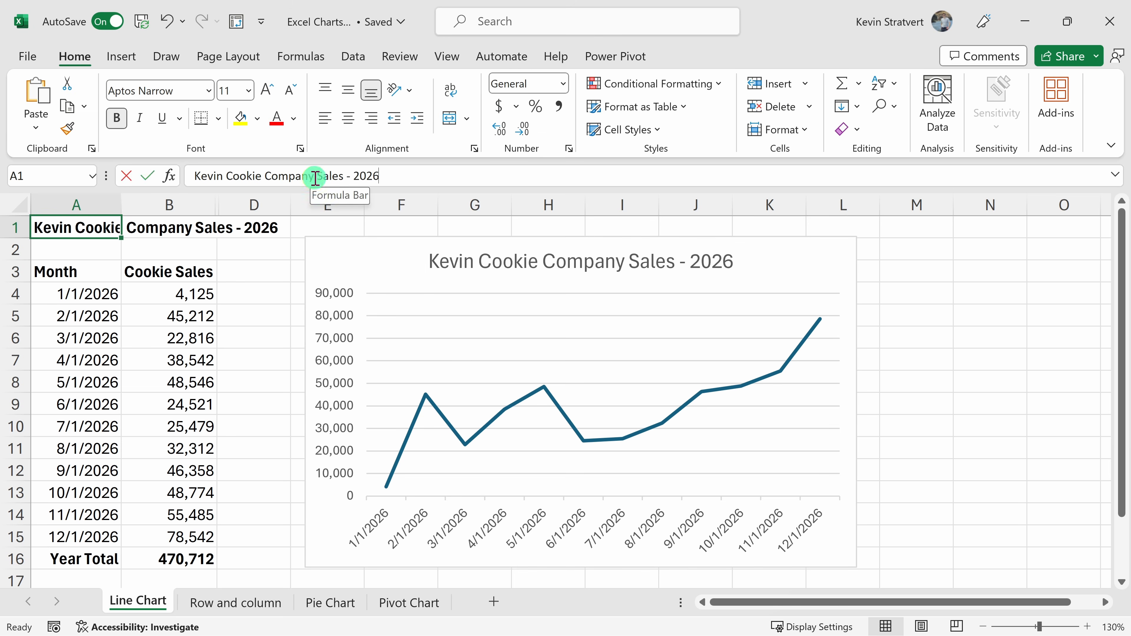
drag(314, 176, 148, 178)
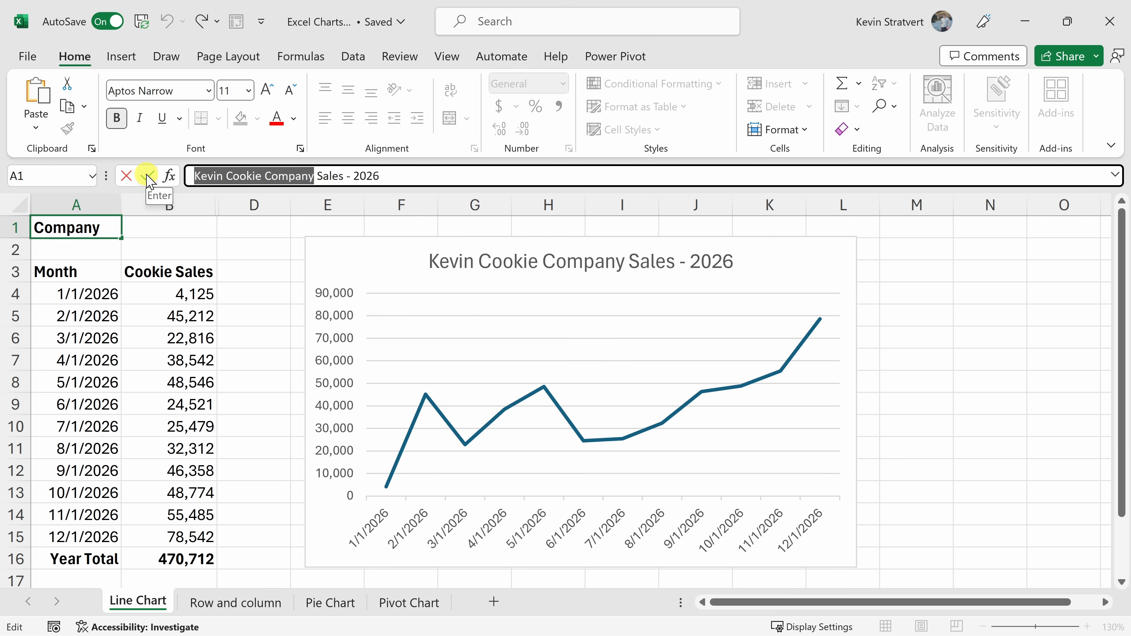
text(KCC)
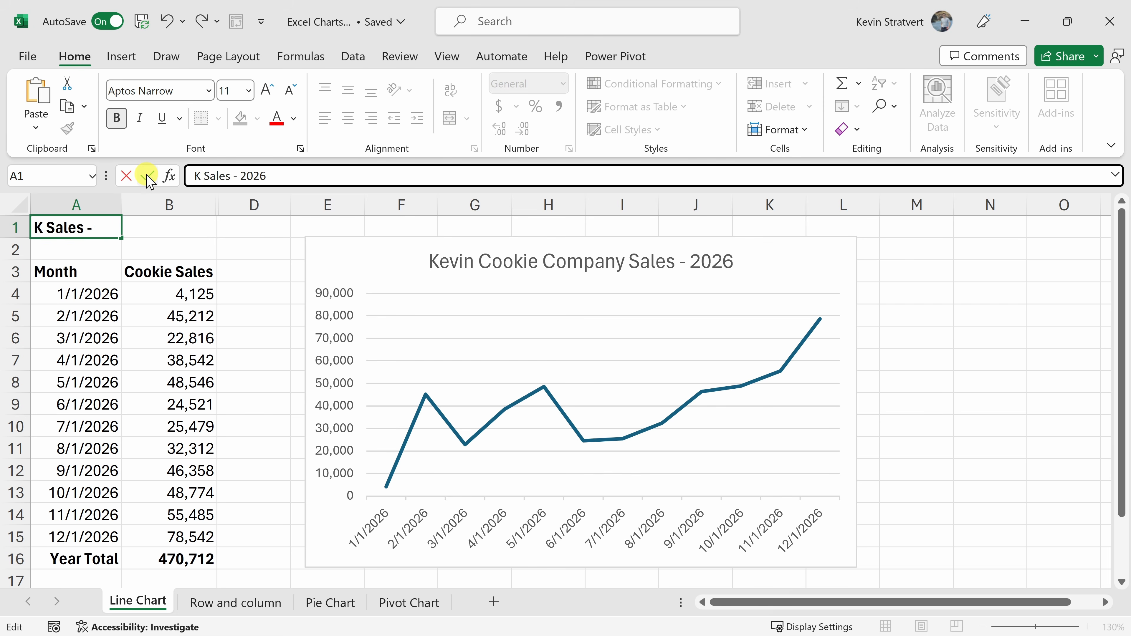
key(Return)
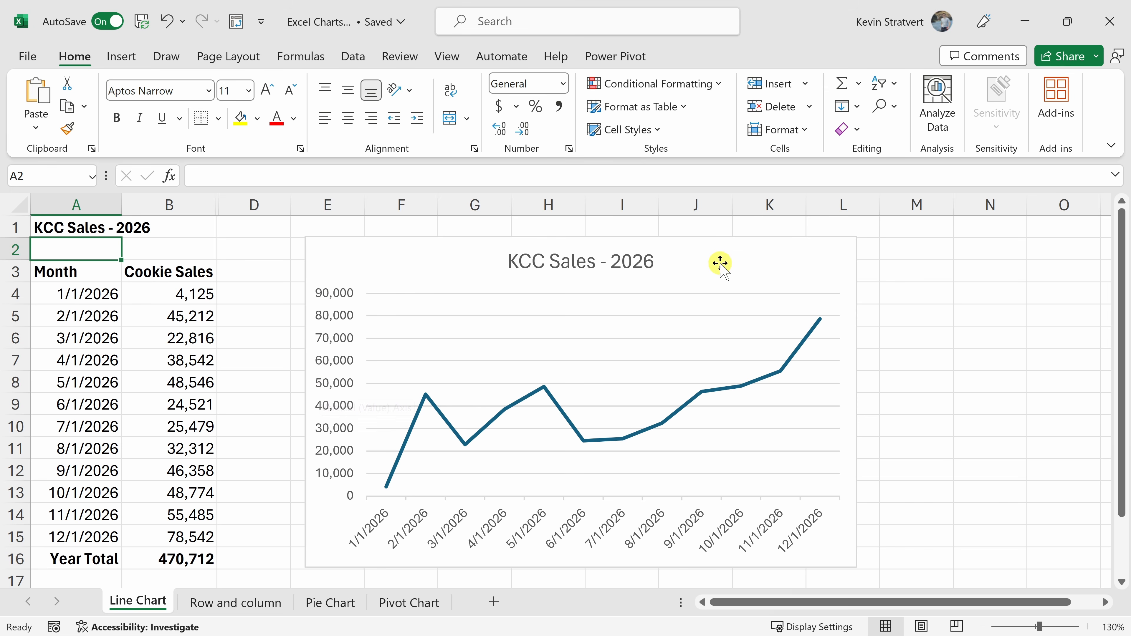
Hide the axes of the KCC Sales line chart and turn them back on.
click(750, 256)
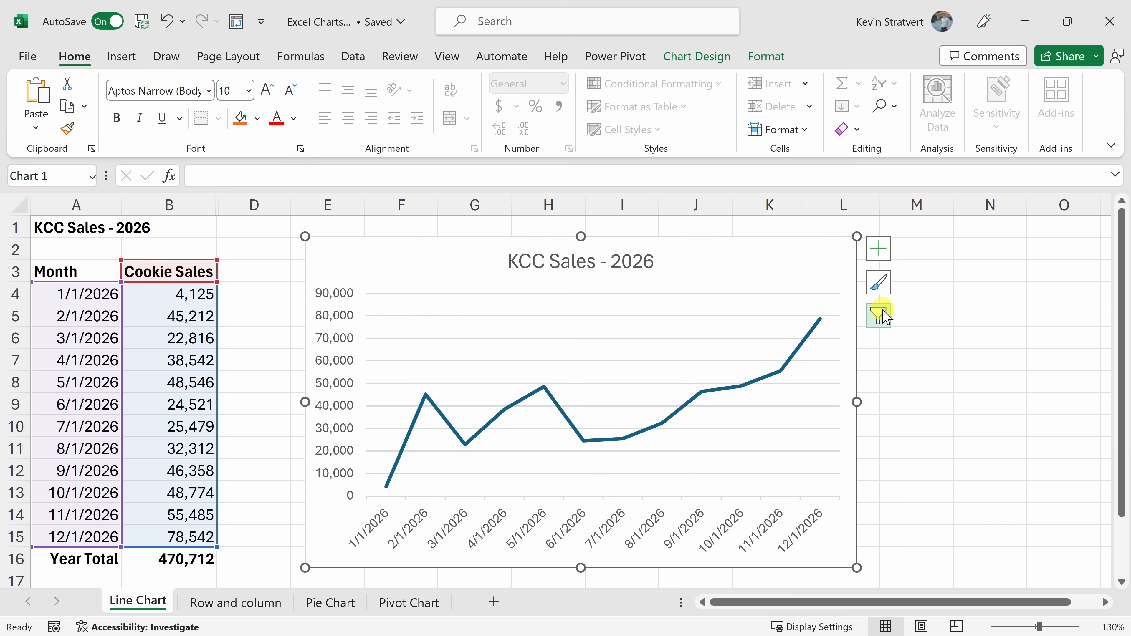
click(881, 258)
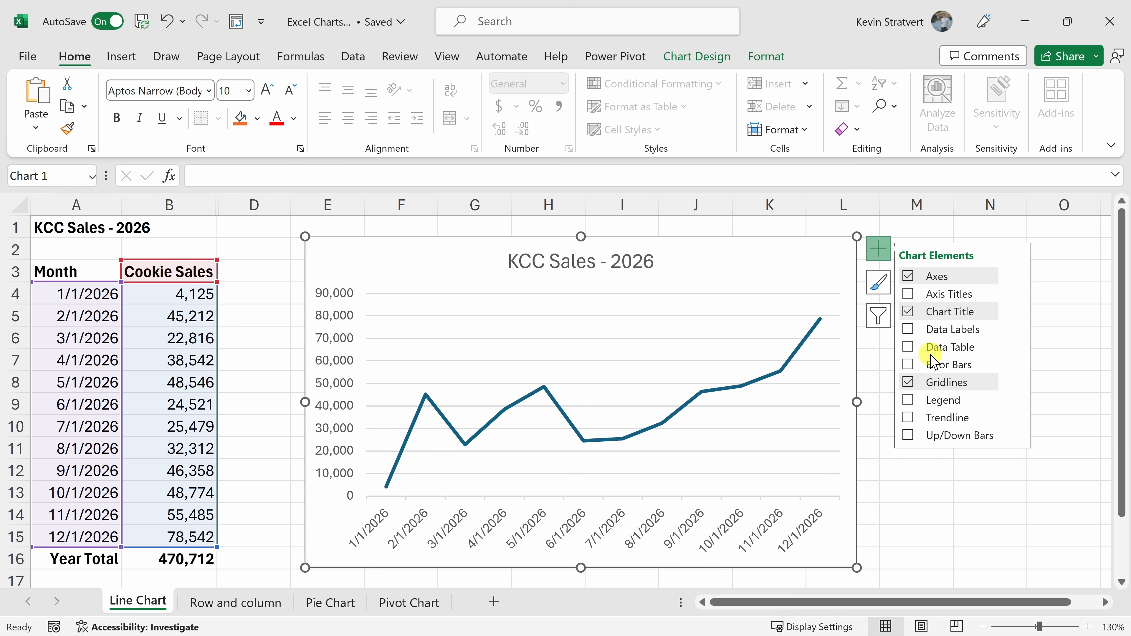
click(908, 276)
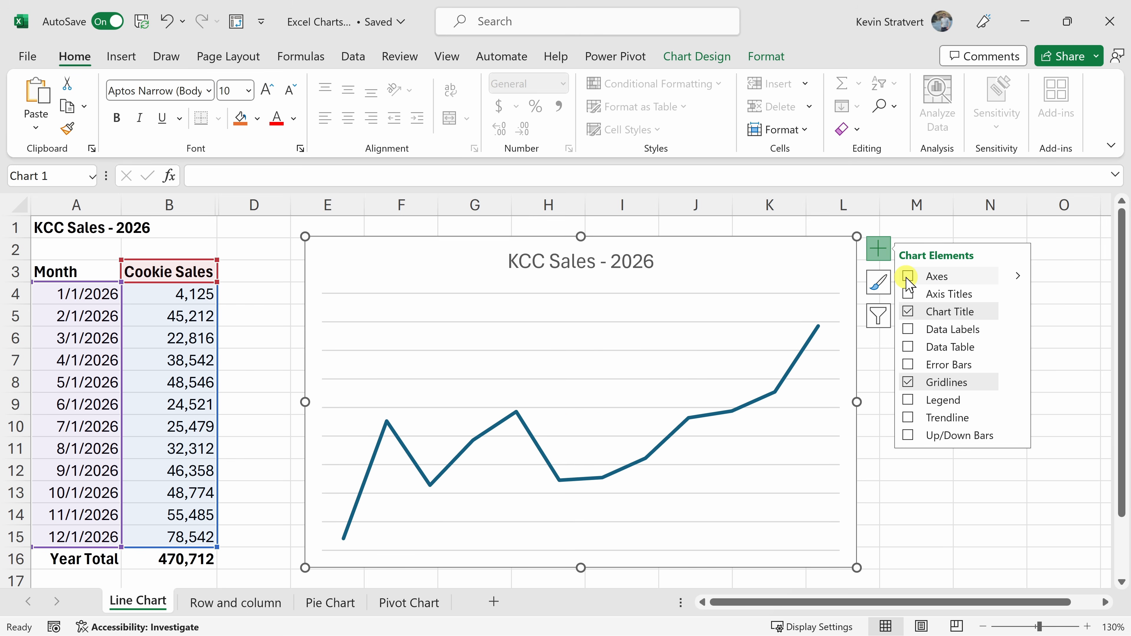
click(907, 277)
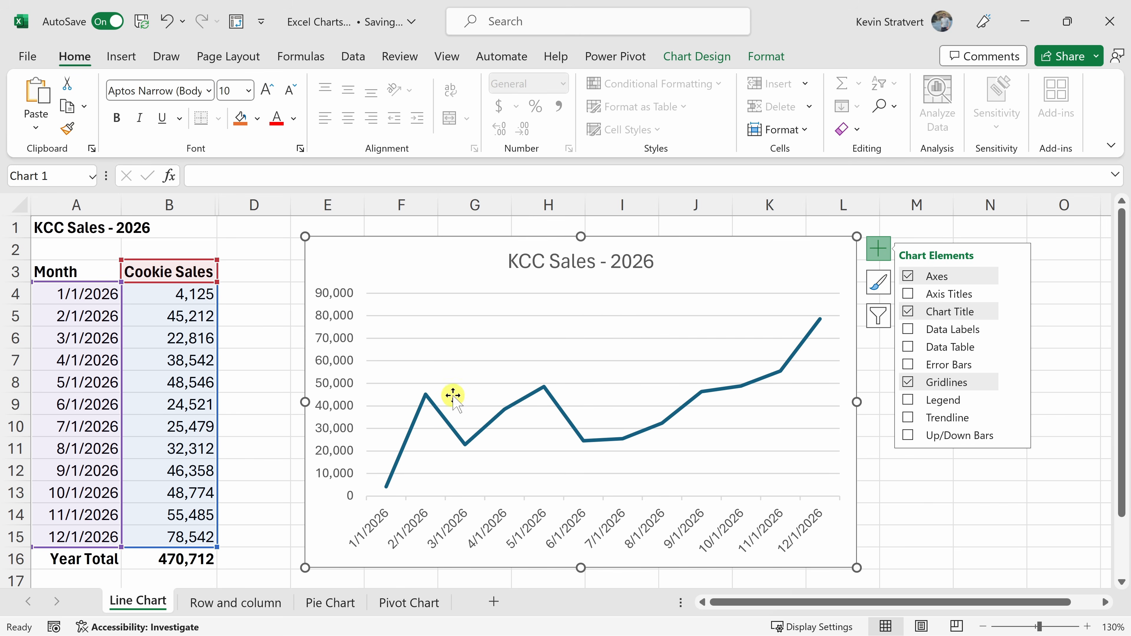
Add axis titles to the chart, keeping only the primary vertical one.
click(933, 294)
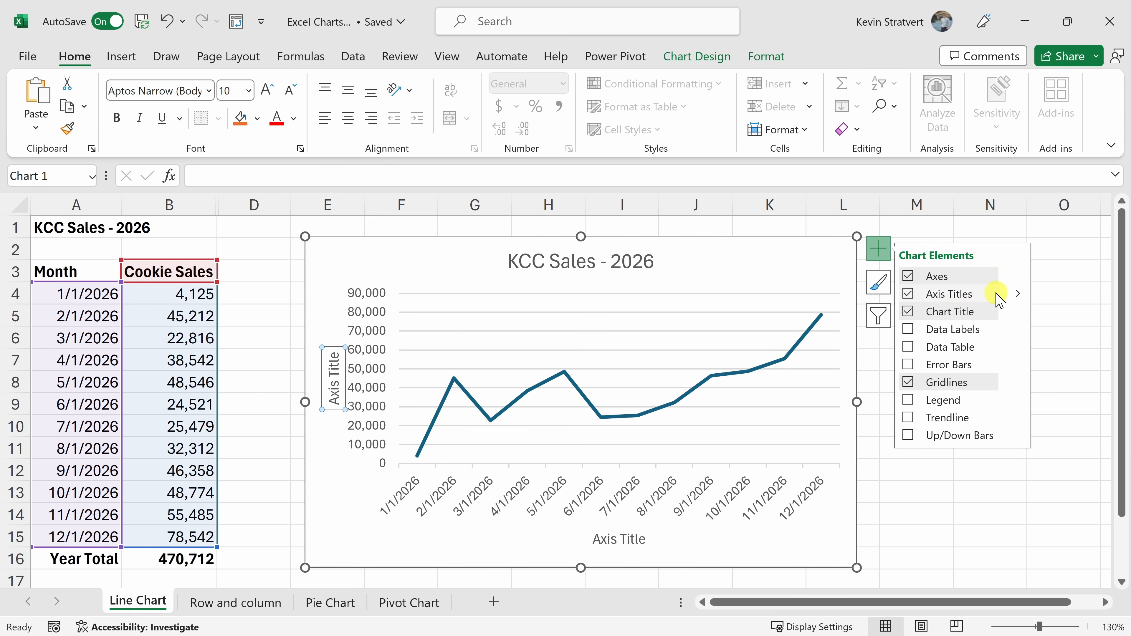
click(1014, 293)
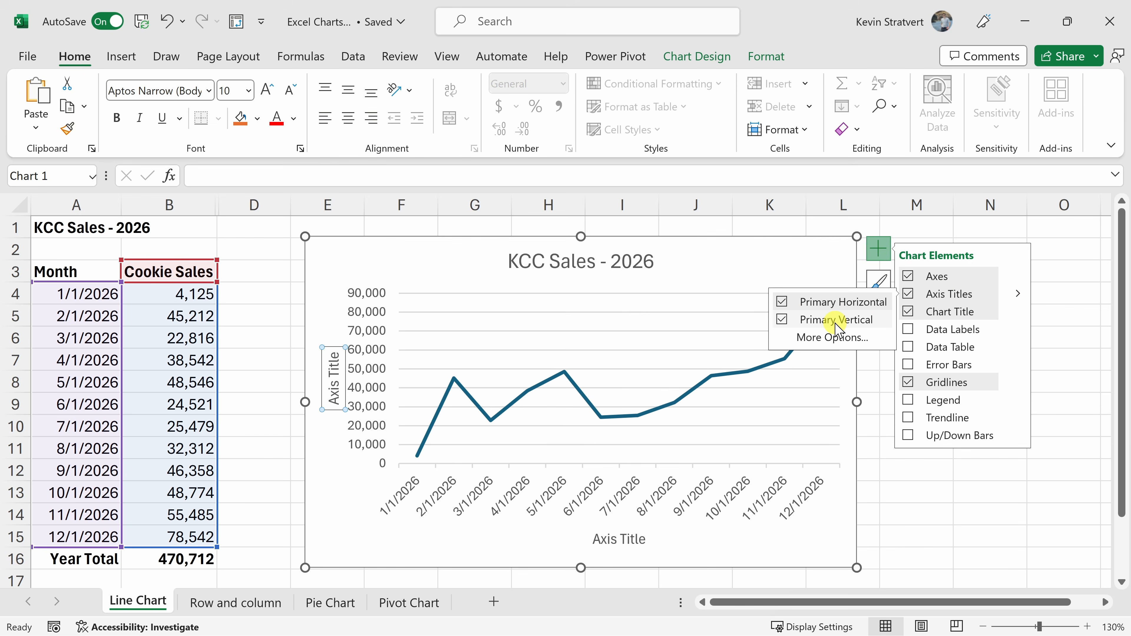
click(785, 318)
click(784, 318)
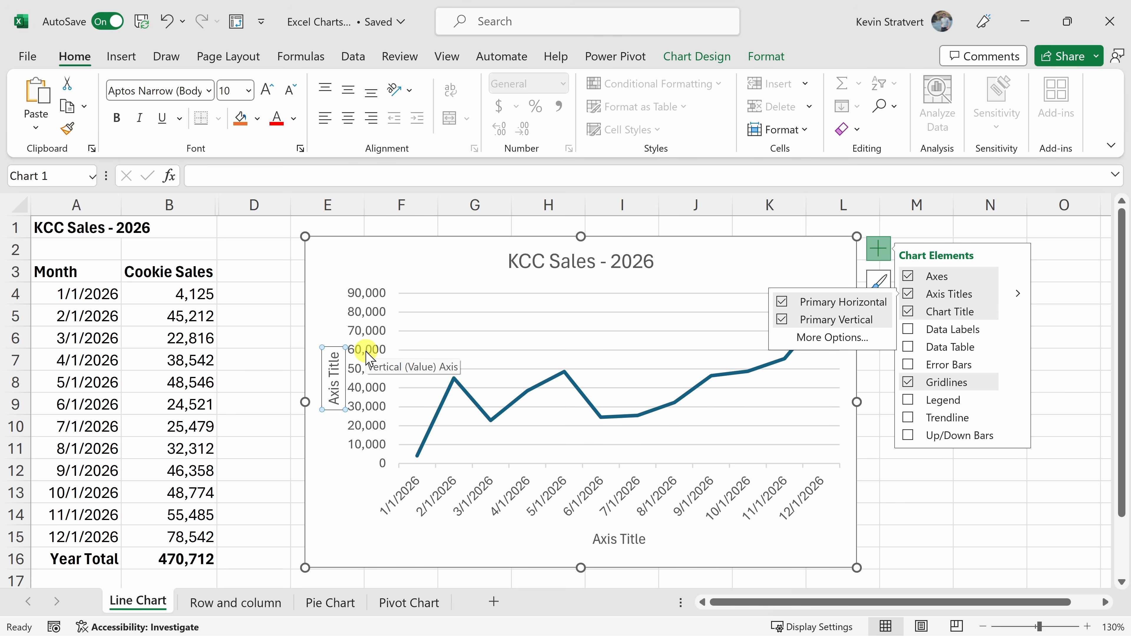
click(783, 303)
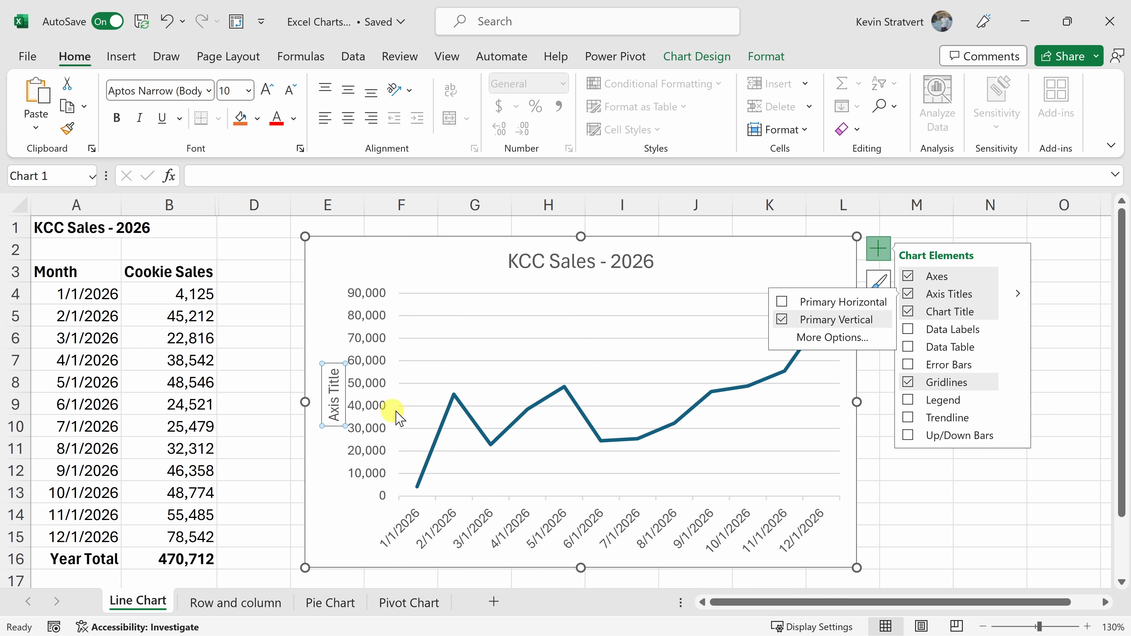
Replace the vertical axis title text with "# of cookies sold".
click(337, 396)
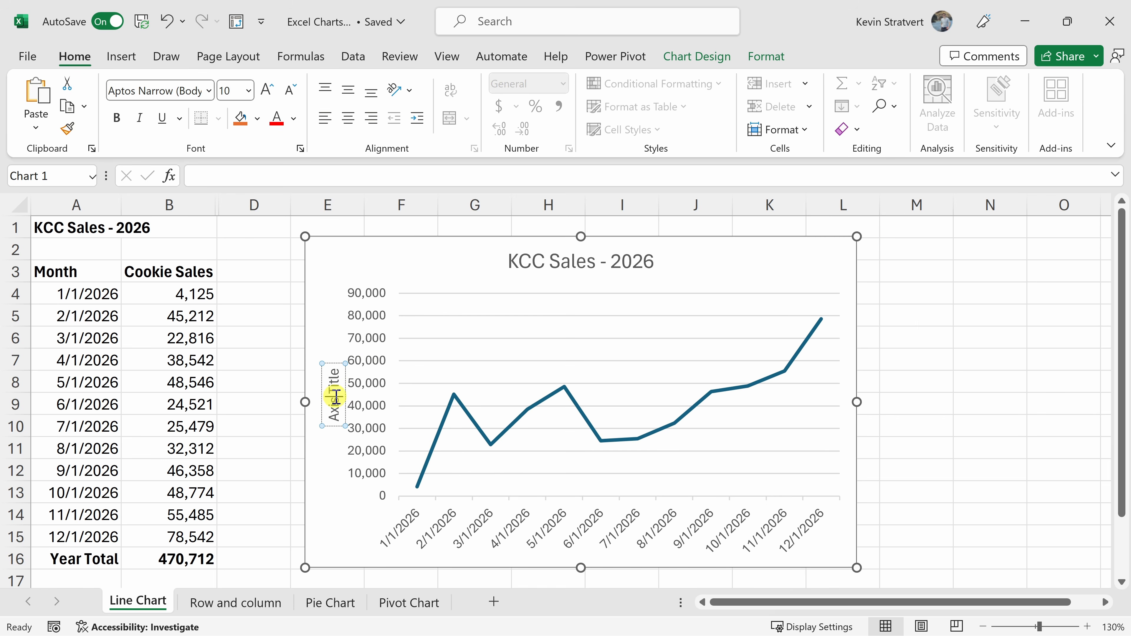
key(ctrl+a)
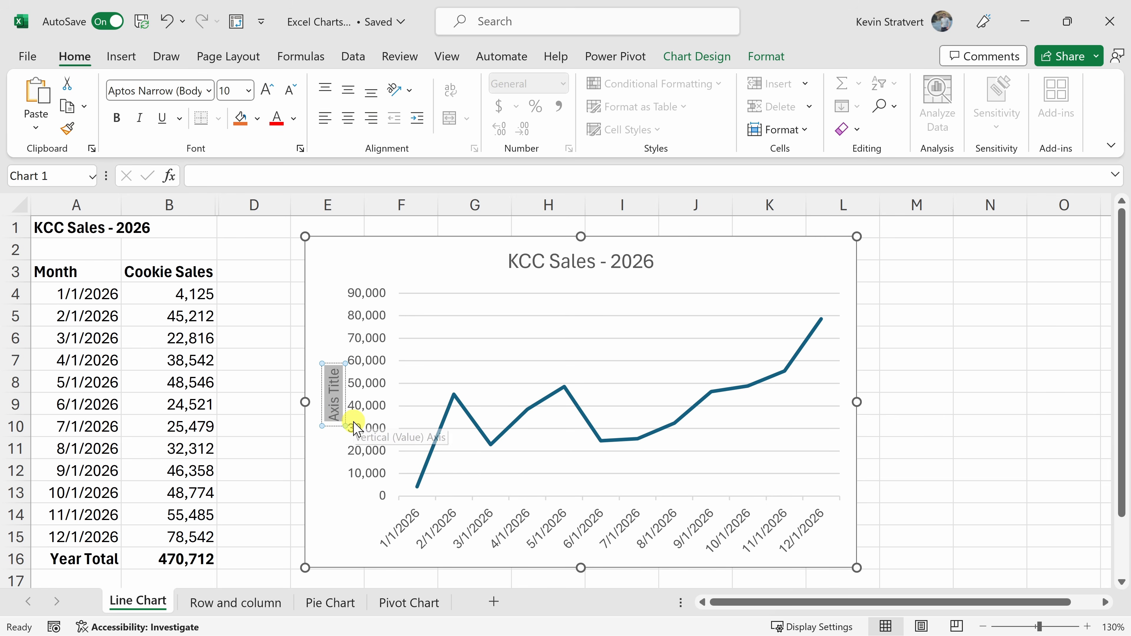
text(# of cookies sold)
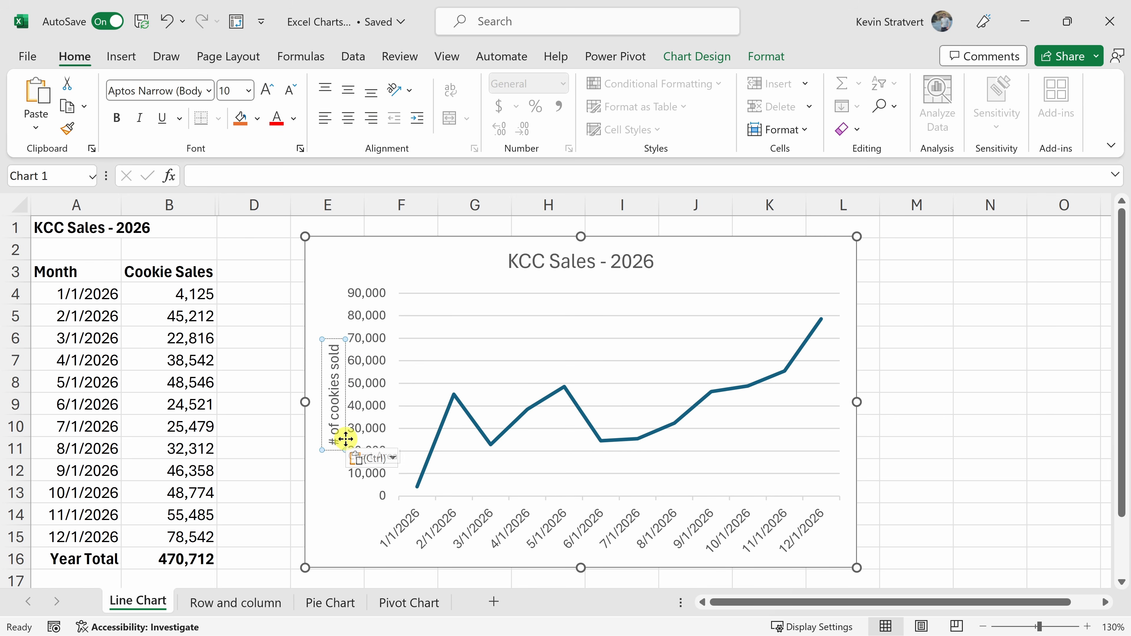
click(334, 325)
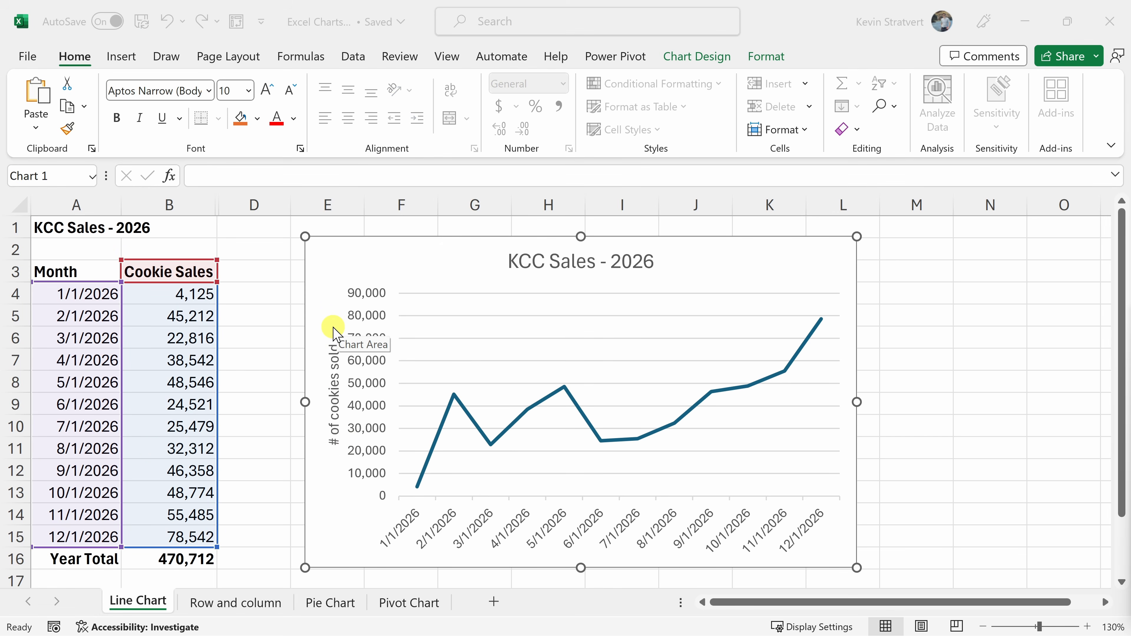
click(333, 327)
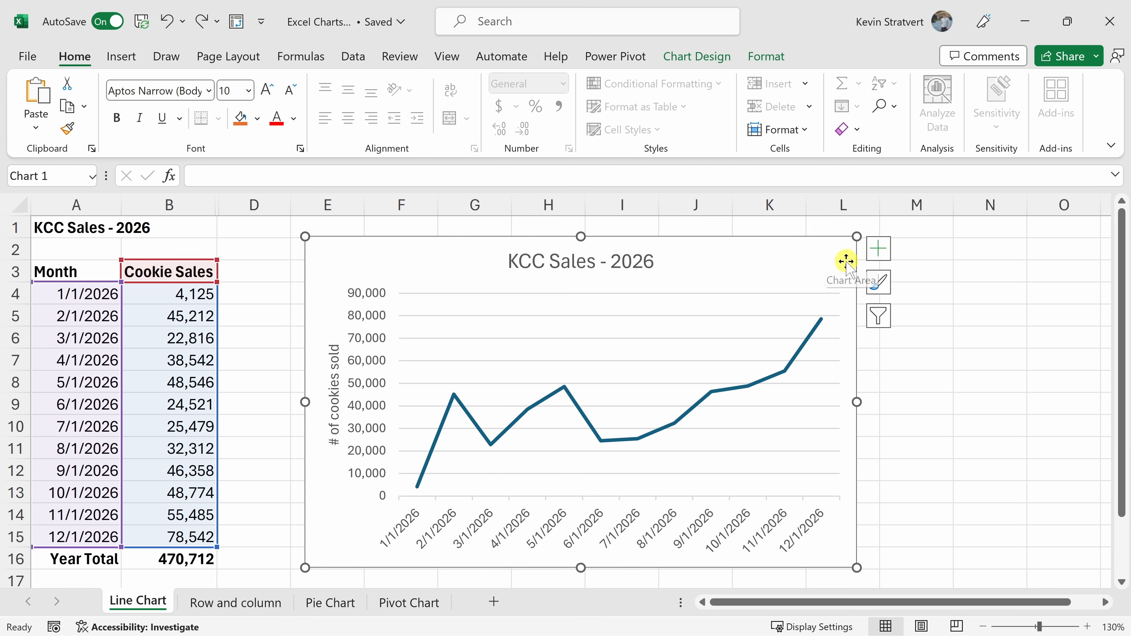
Add a trendline to the chart and recolor the chart with Monochromatic Palette 4.
click(880, 251)
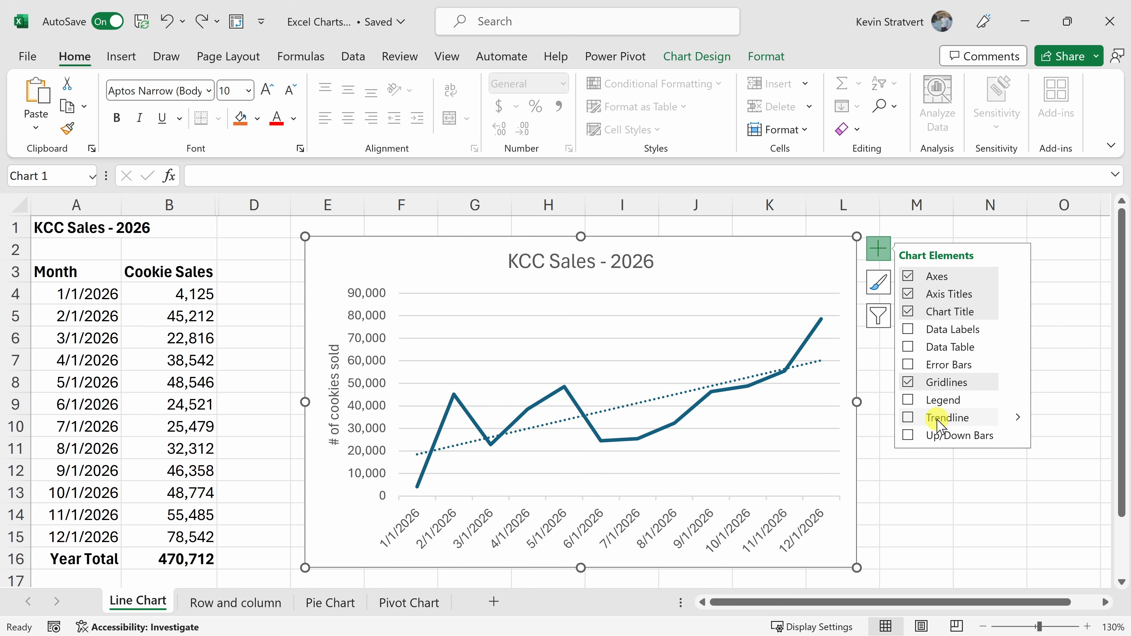
click(909, 418)
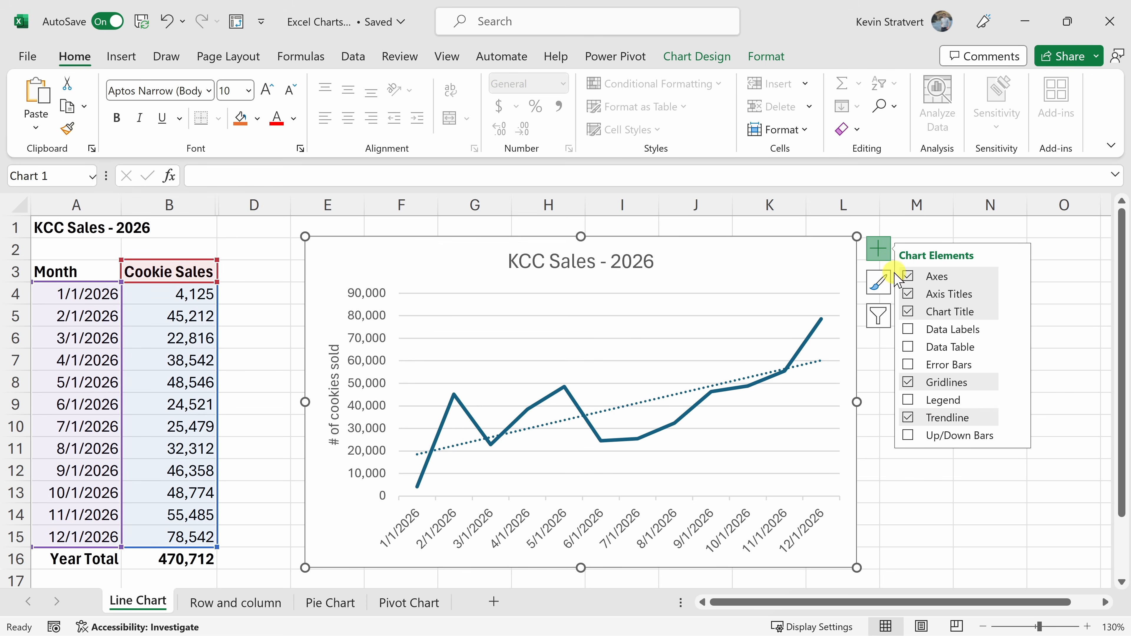
click(880, 283)
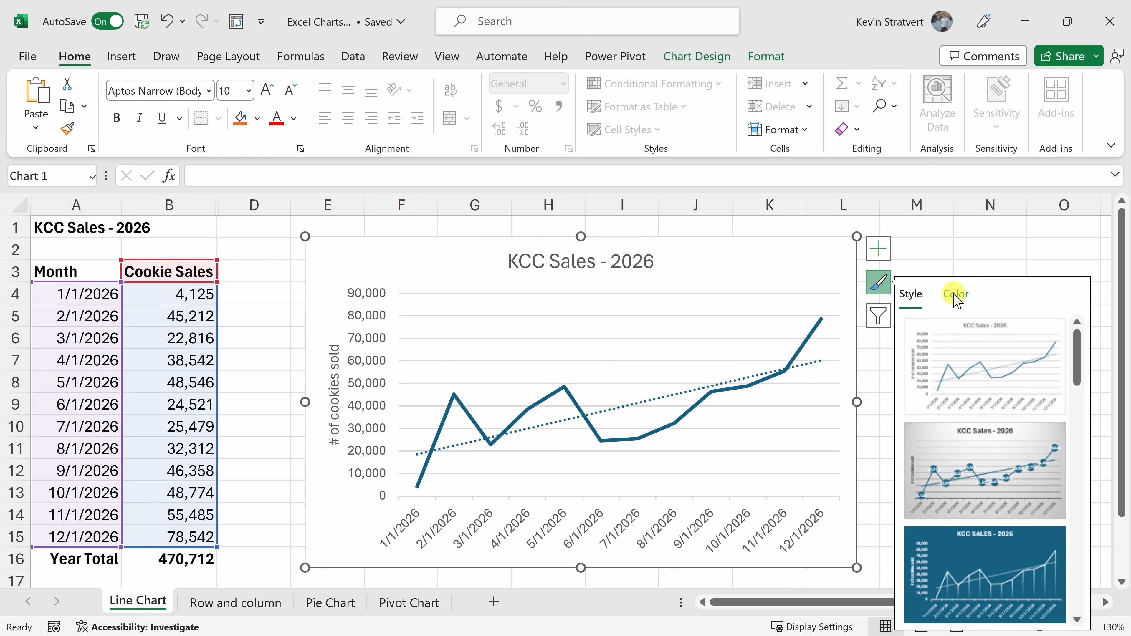
click(955, 295)
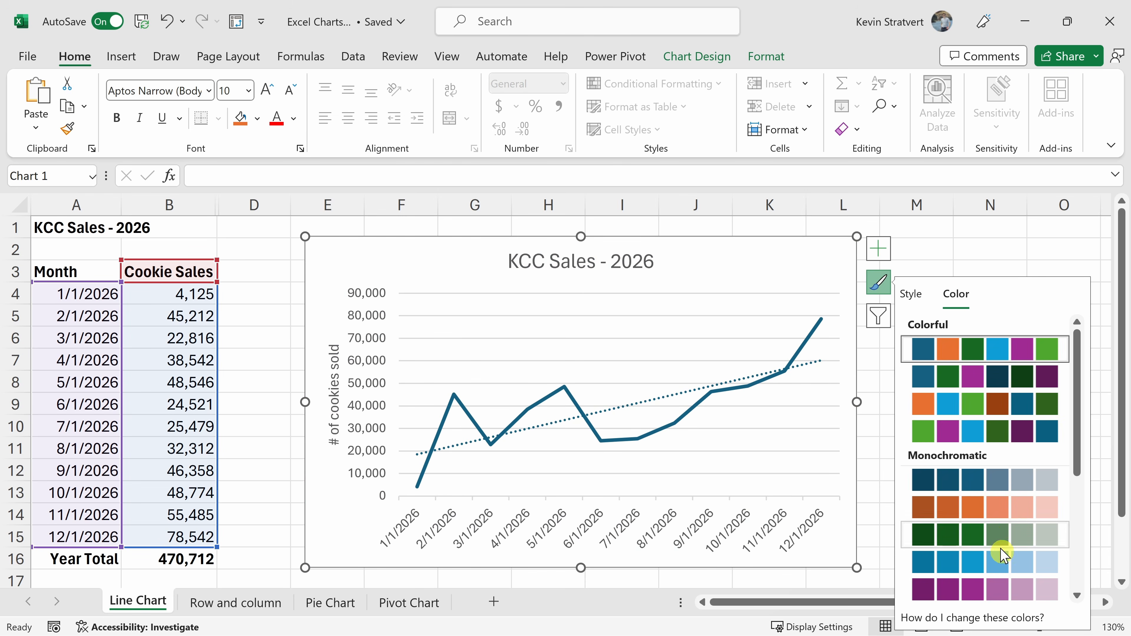
click(1011, 573)
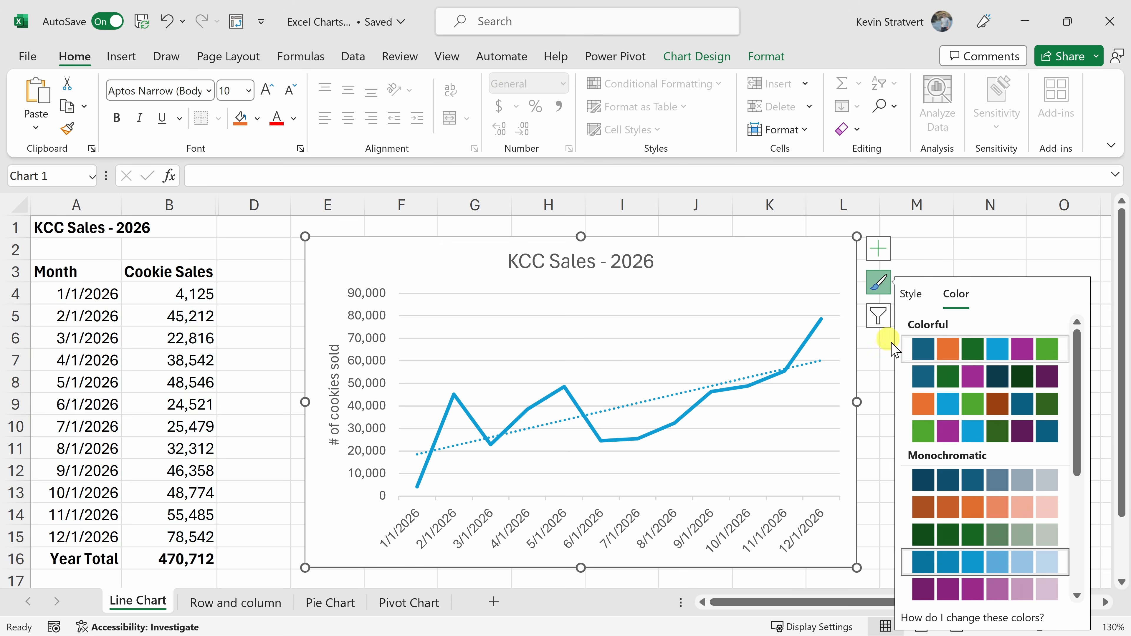
Filter the 1/1/2026 category out of the chart.
click(878, 316)
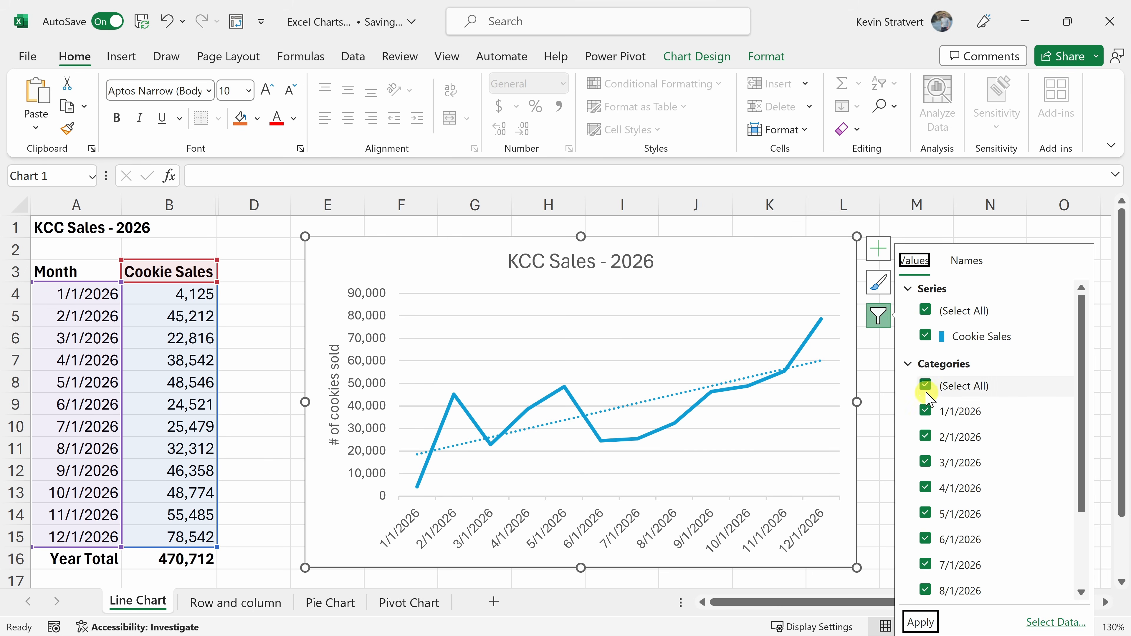
click(925, 410)
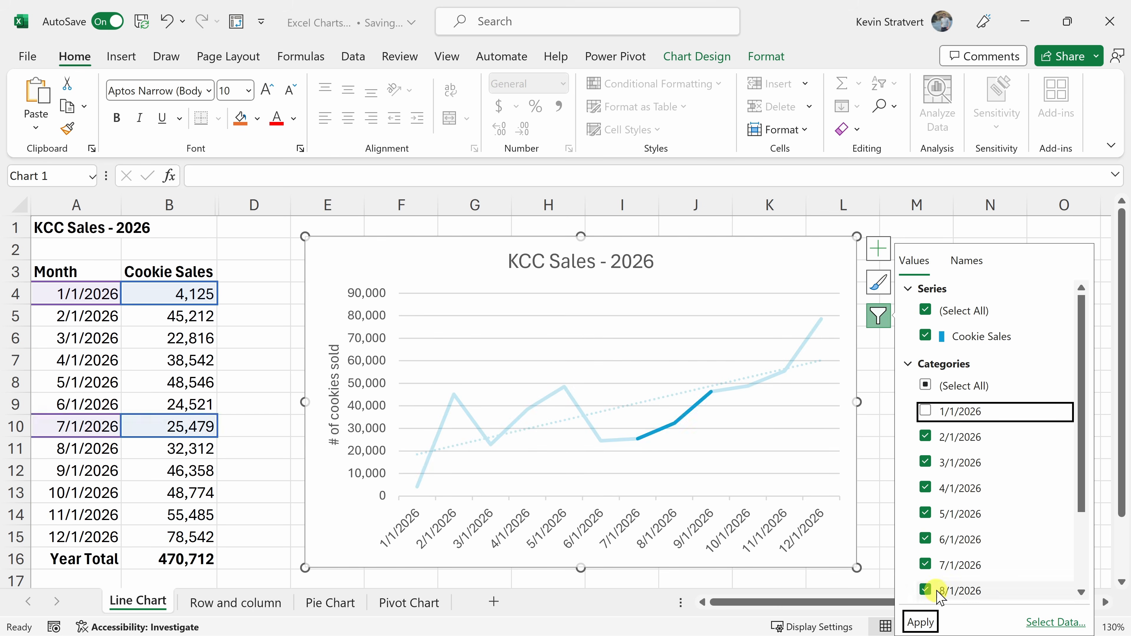
click(920, 621)
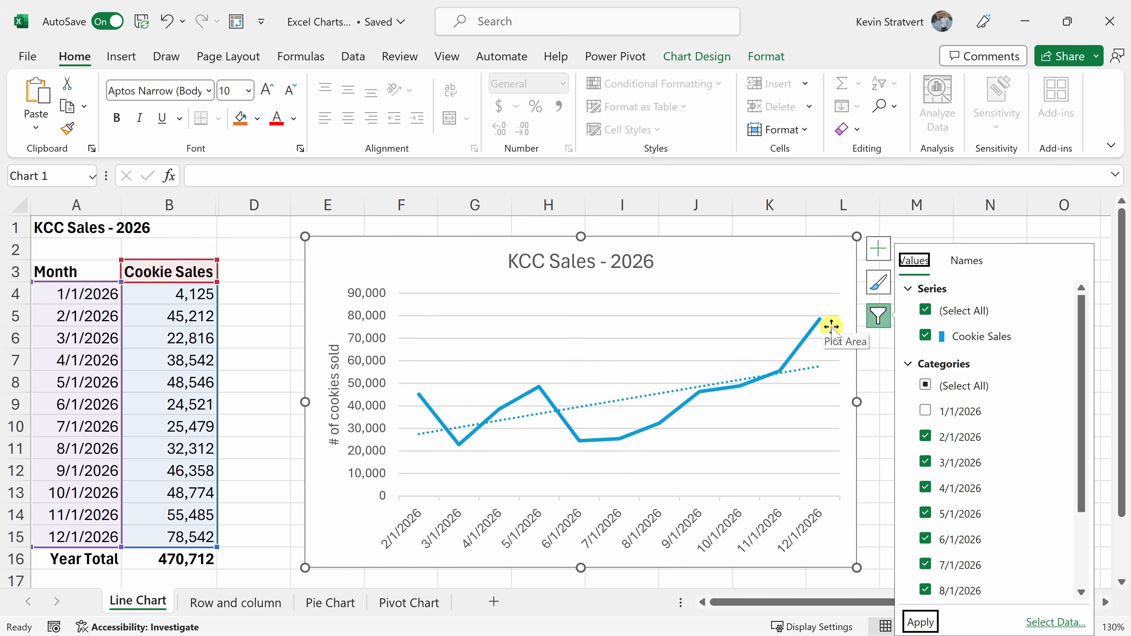
Restore all date categories in the chart filter and apply it.
click(925, 386)
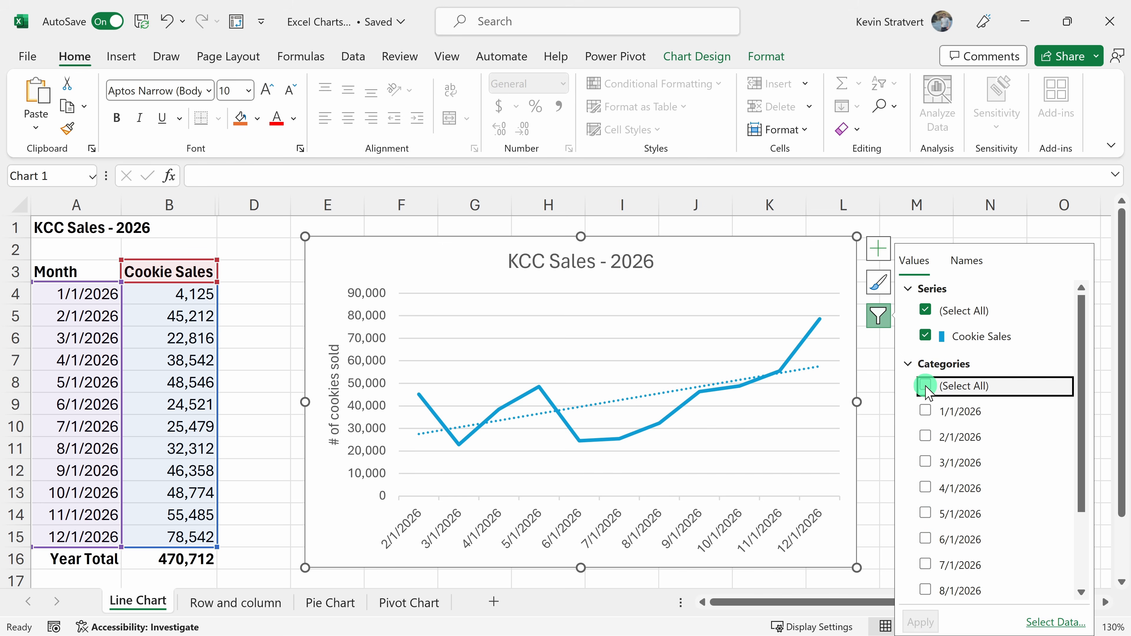
click(926, 386)
click(920, 622)
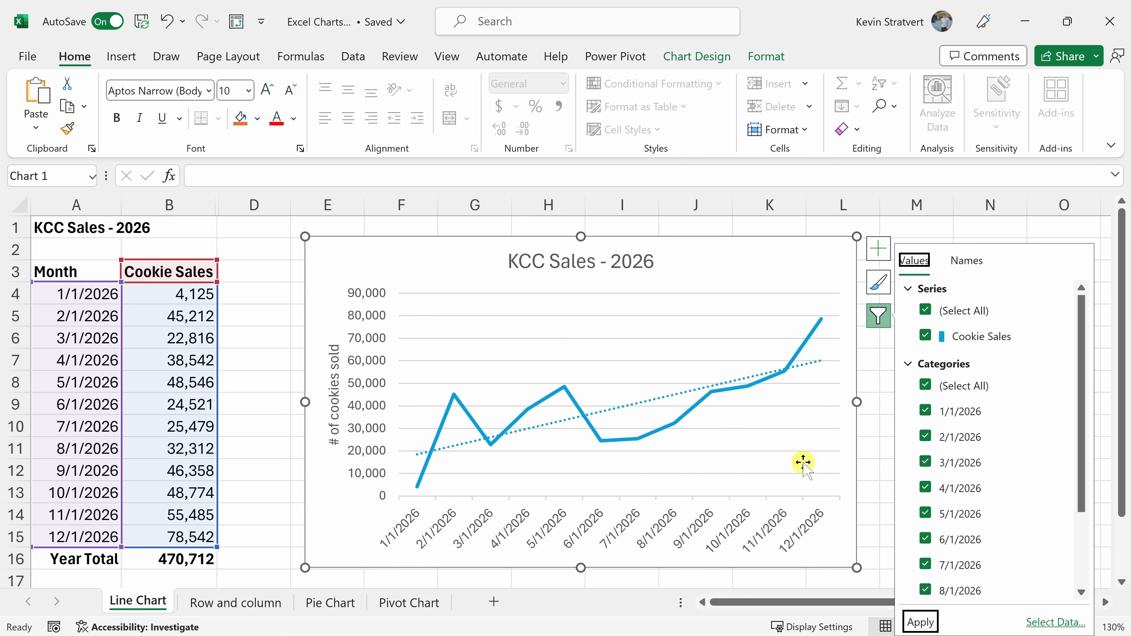
click(829, 270)
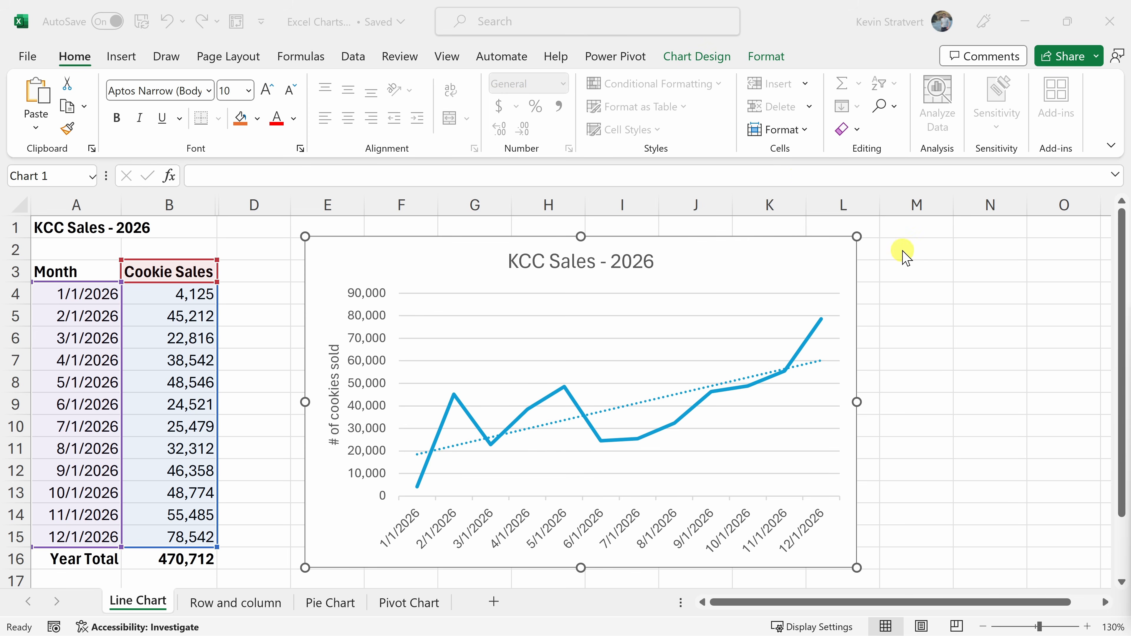
Examine the chart design options, including the addable elements, quick layouts, color choices and the full set of chart styles.
click(929, 253)
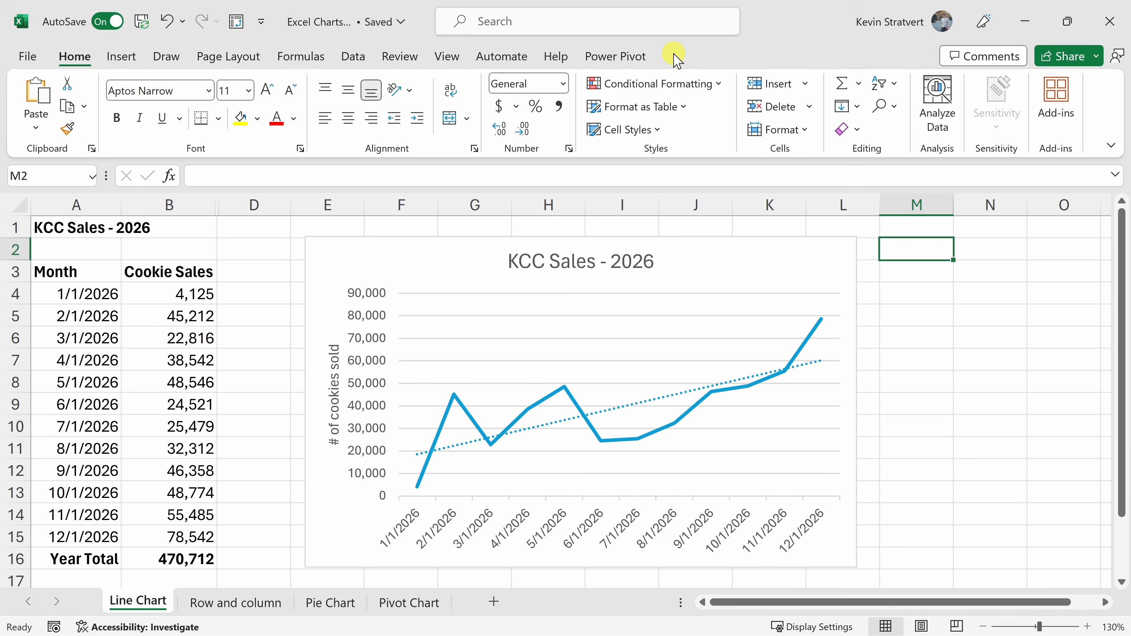
click(833, 269)
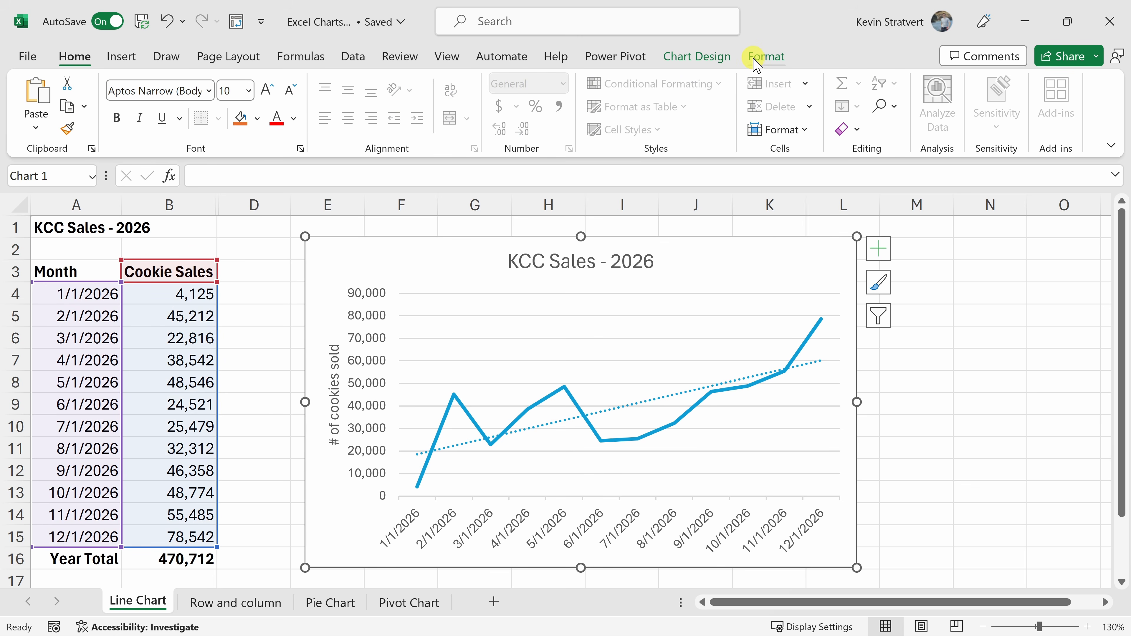
click(696, 63)
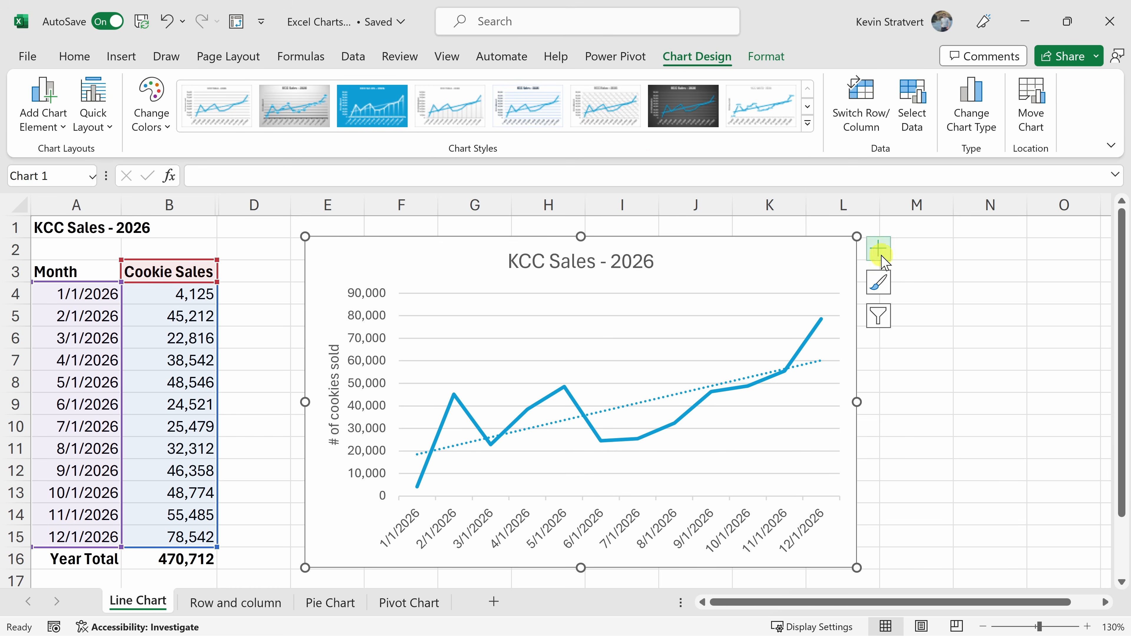
click(36, 129)
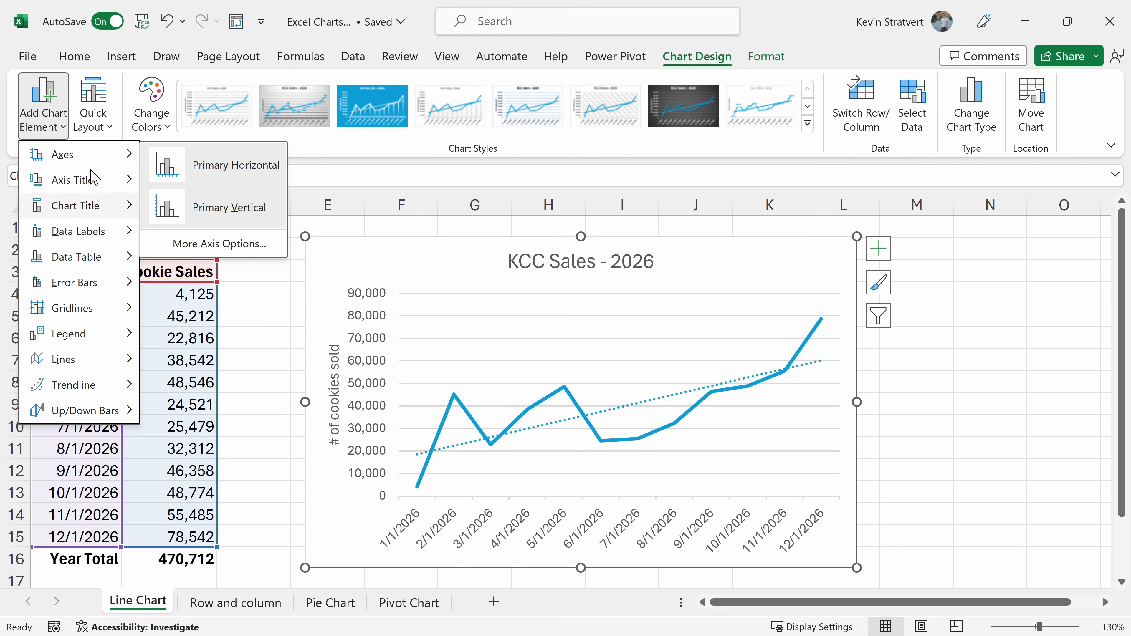
click(97, 113)
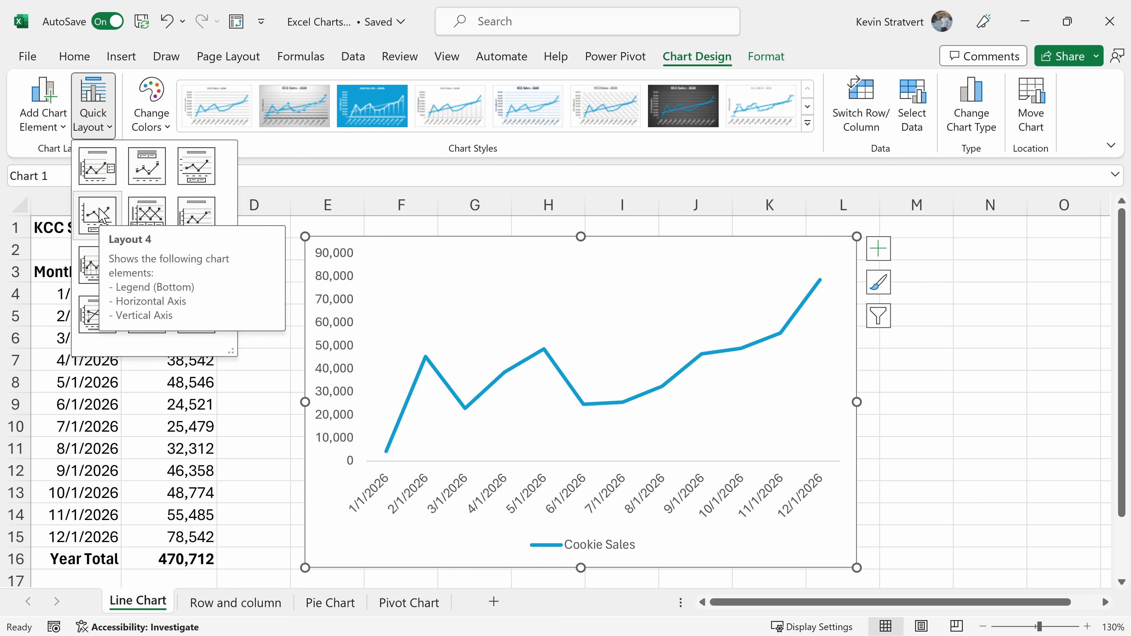
click(101, 120)
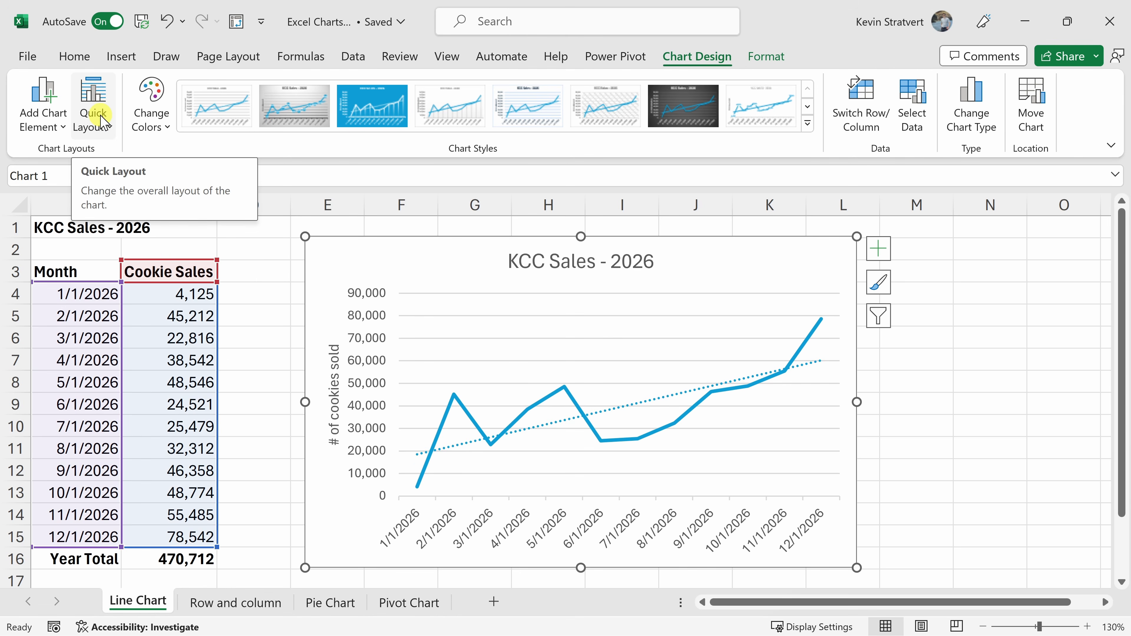
click(157, 126)
click(156, 126)
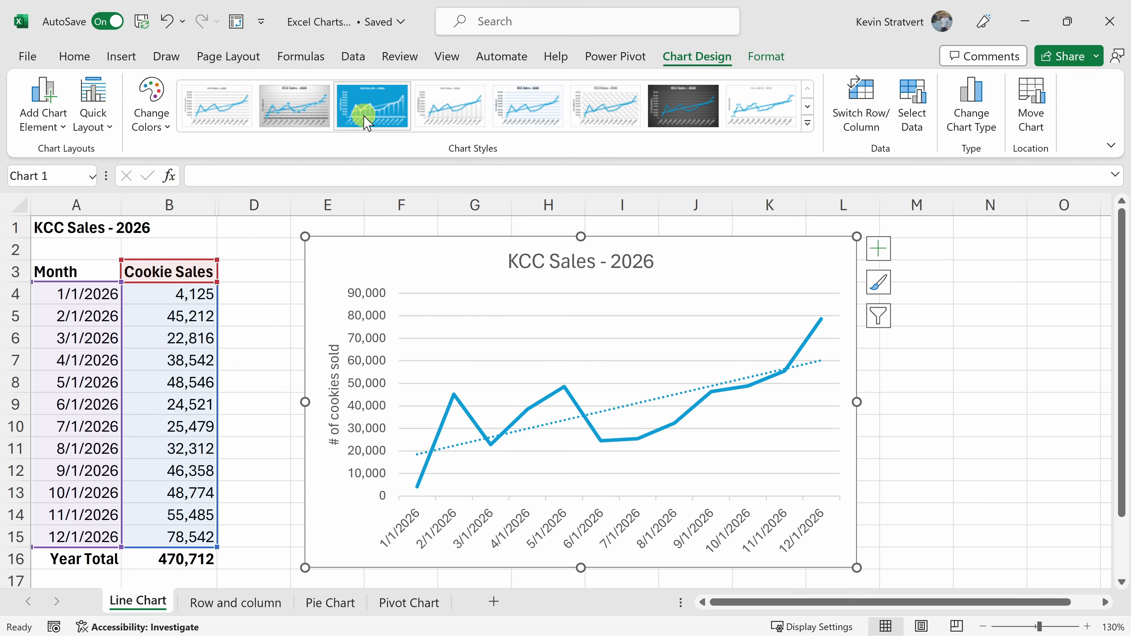
click(807, 123)
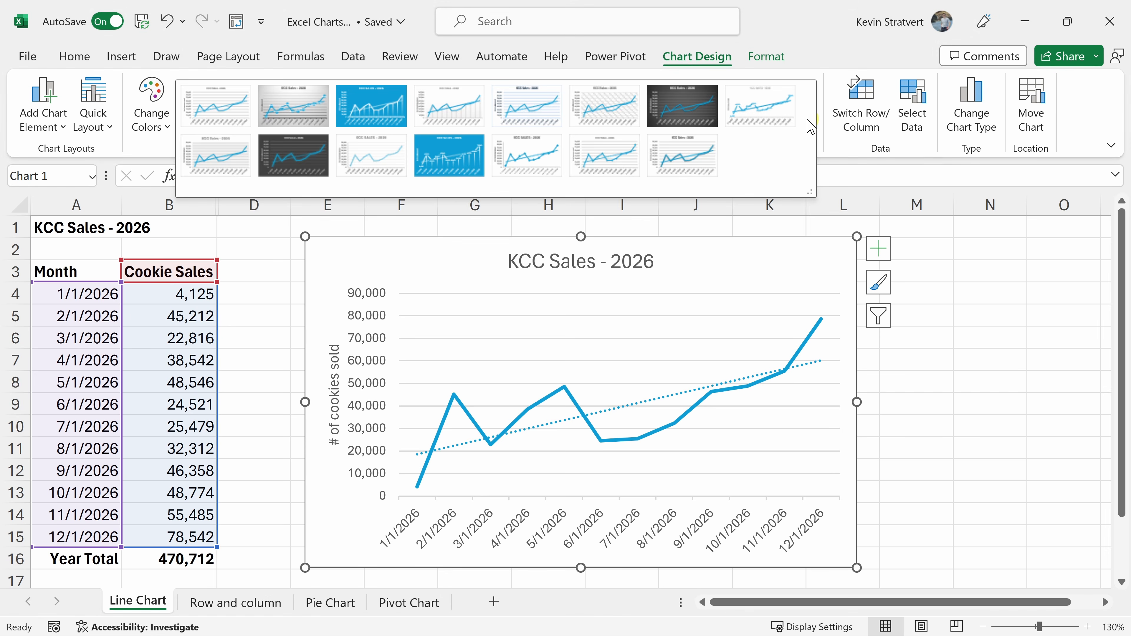
click(801, 79)
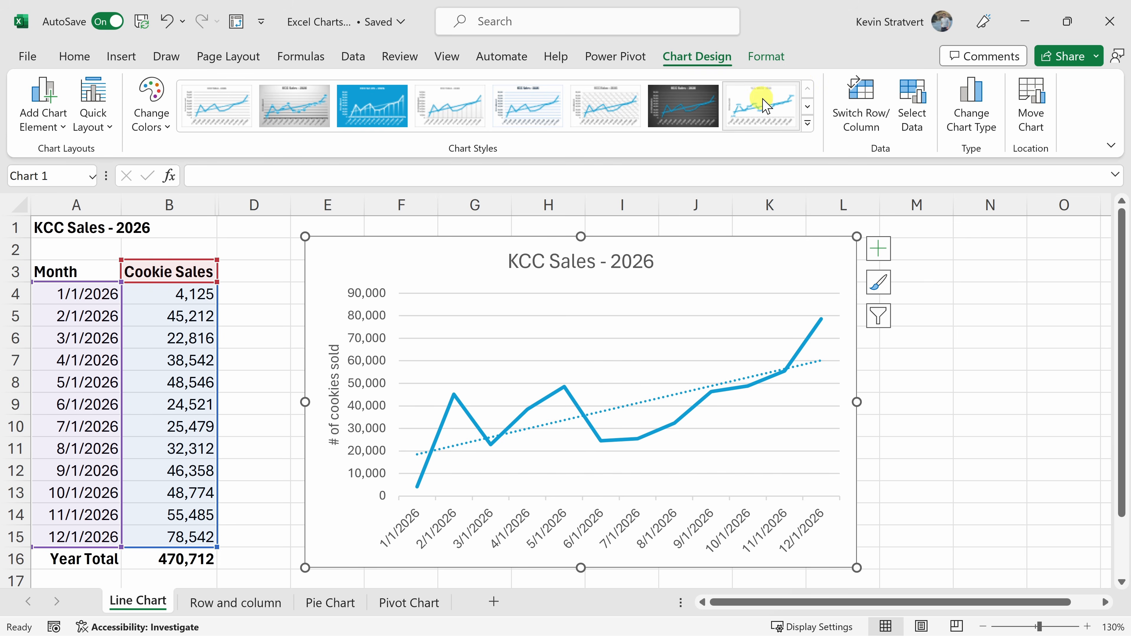
Try an orange fill behind the chart title, undo it, and recolor the title text with a medium blue theme color.
click(767, 57)
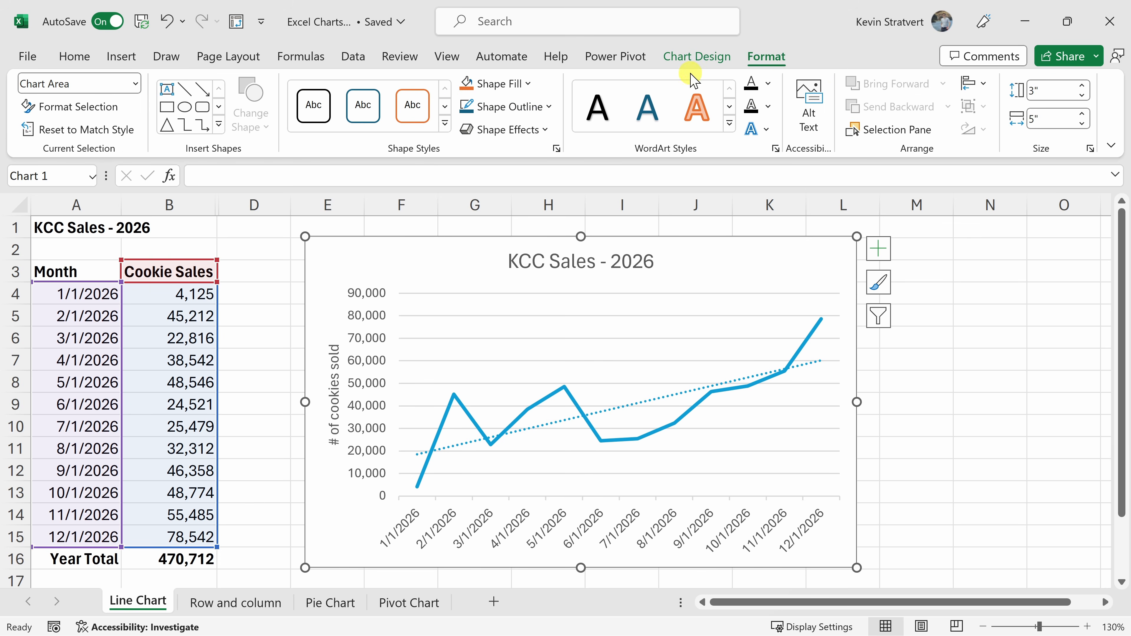
click(577, 267)
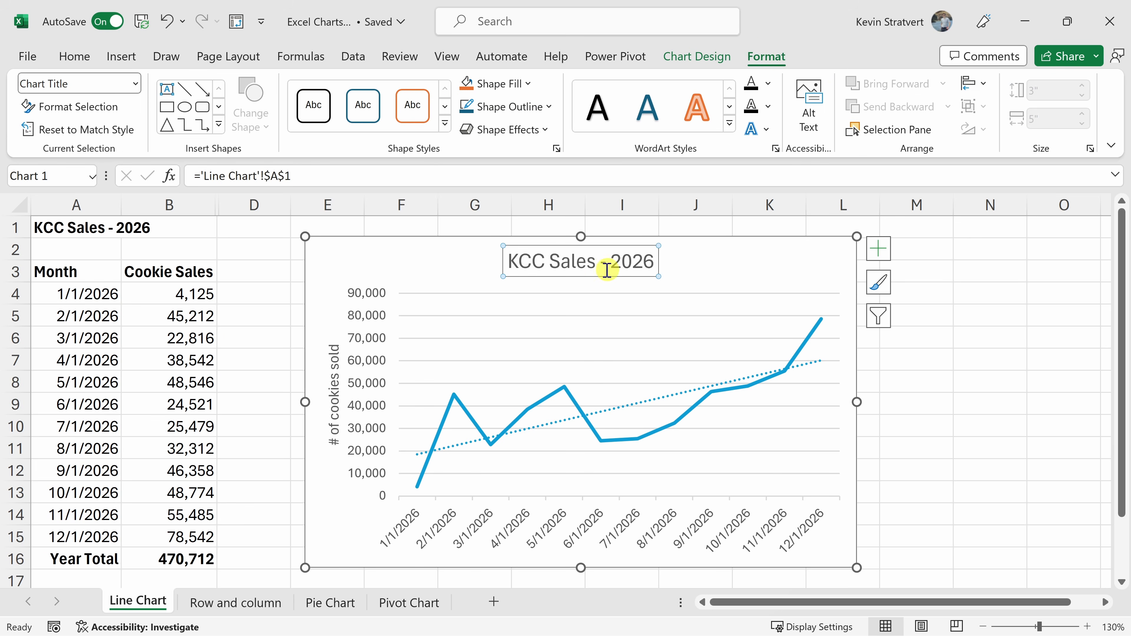
click(466, 84)
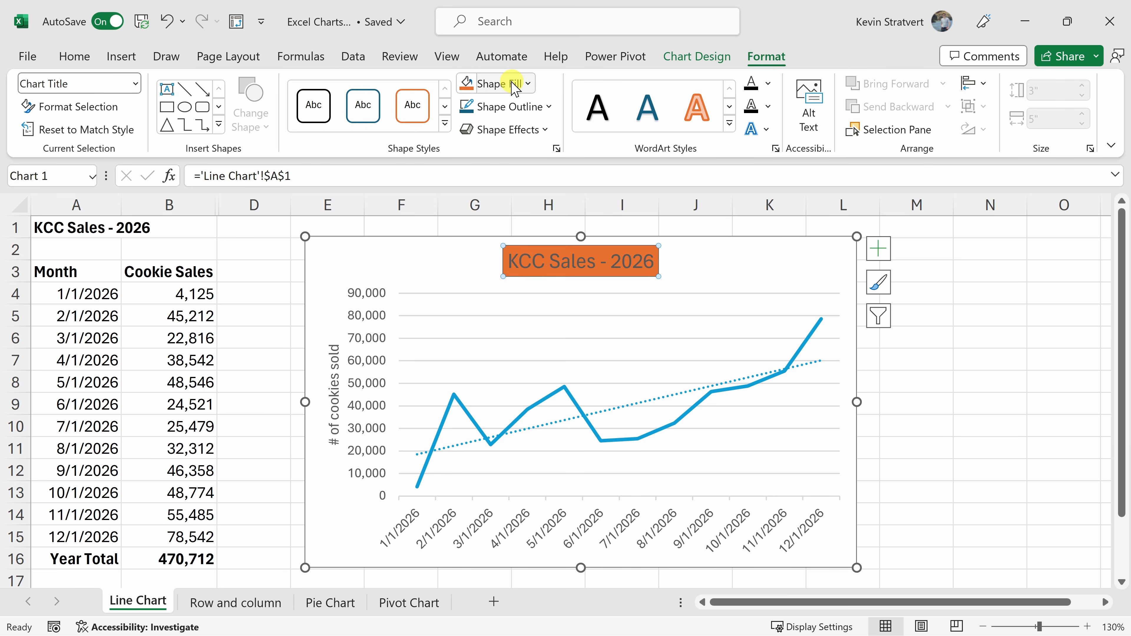
key(ctrl+z)
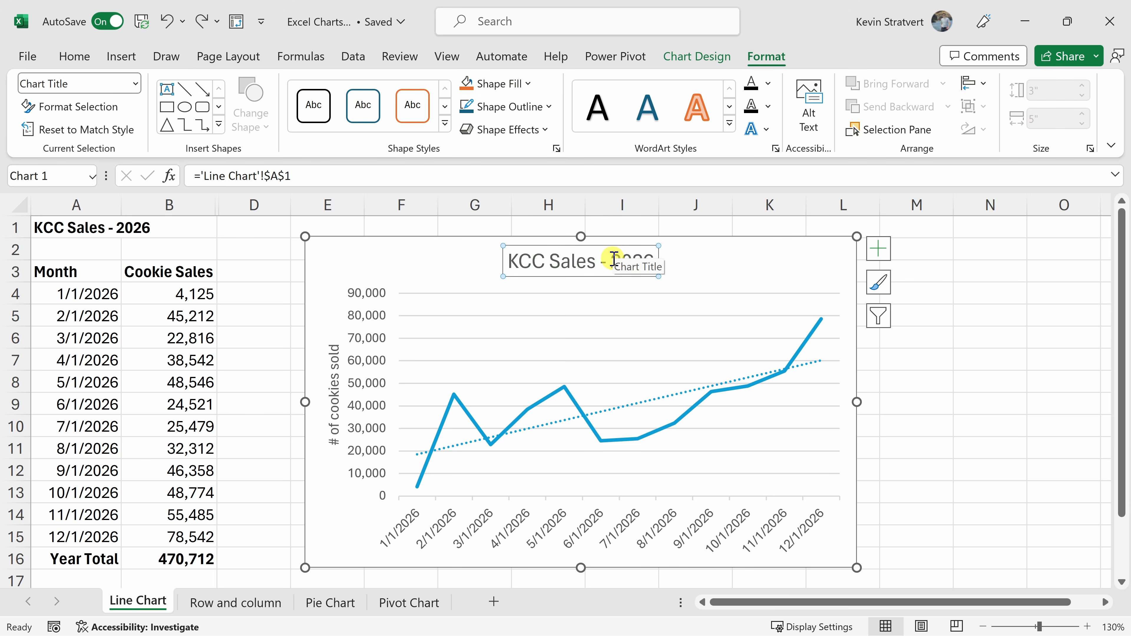
click(767, 84)
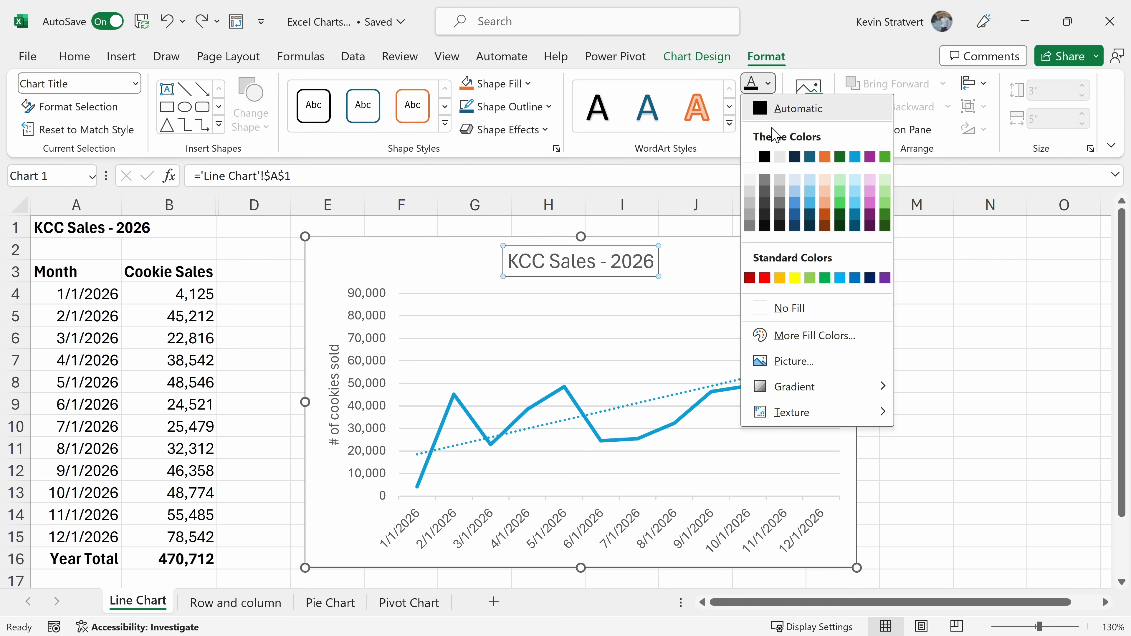
click(796, 203)
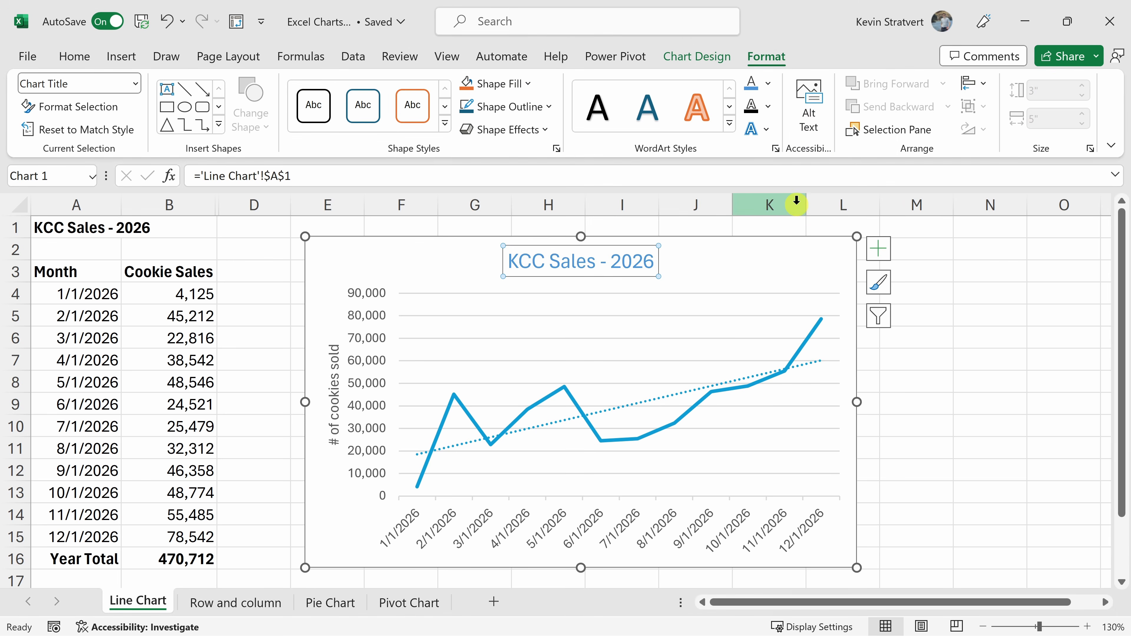
Set the Cookie Sales line's outline to a darker blue theme color.
click(750, 386)
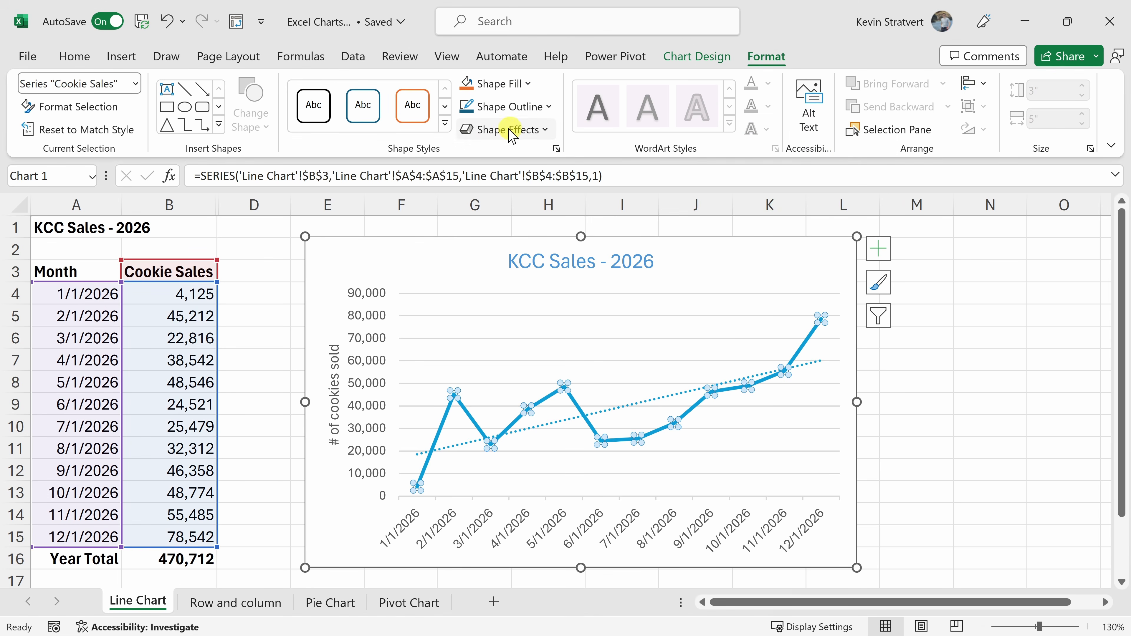
click(517, 107)
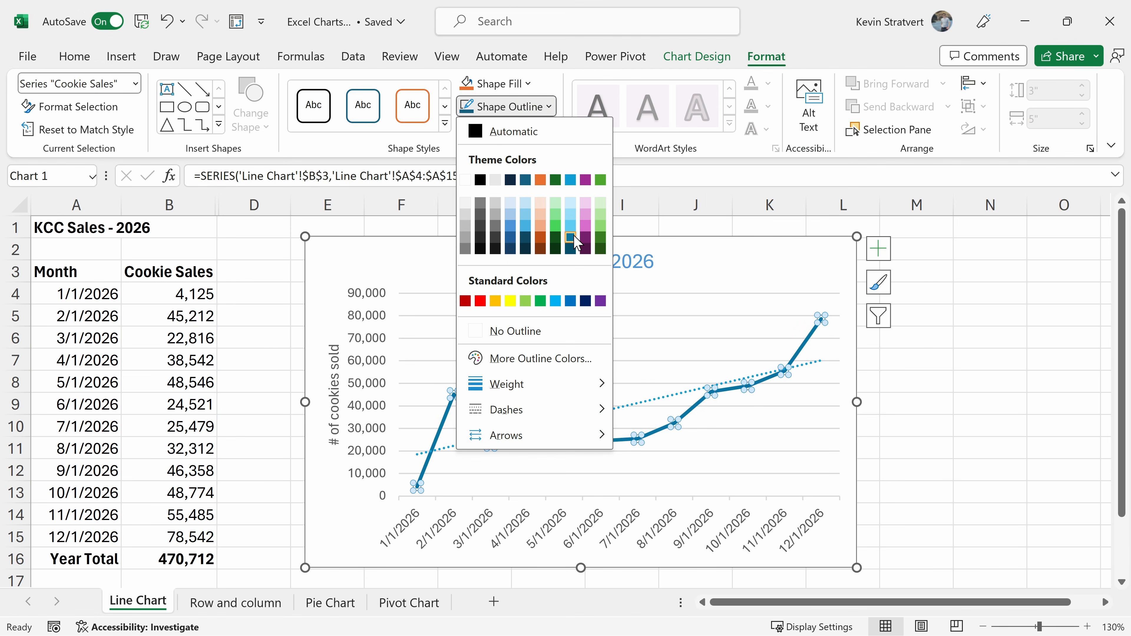
click(571, 240)
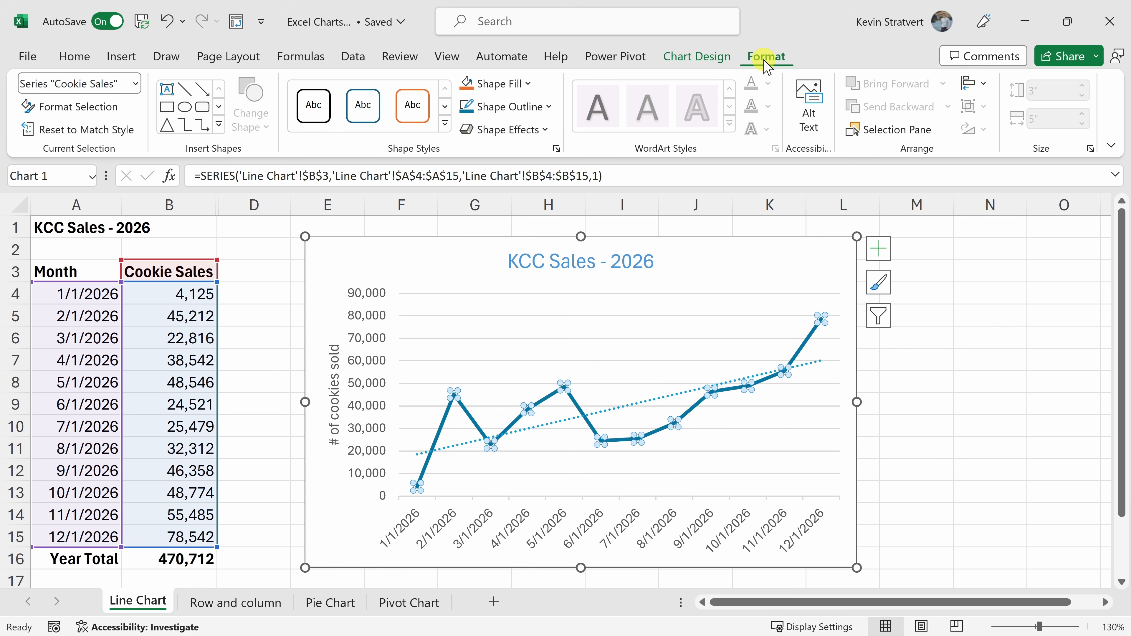
key(Escape)
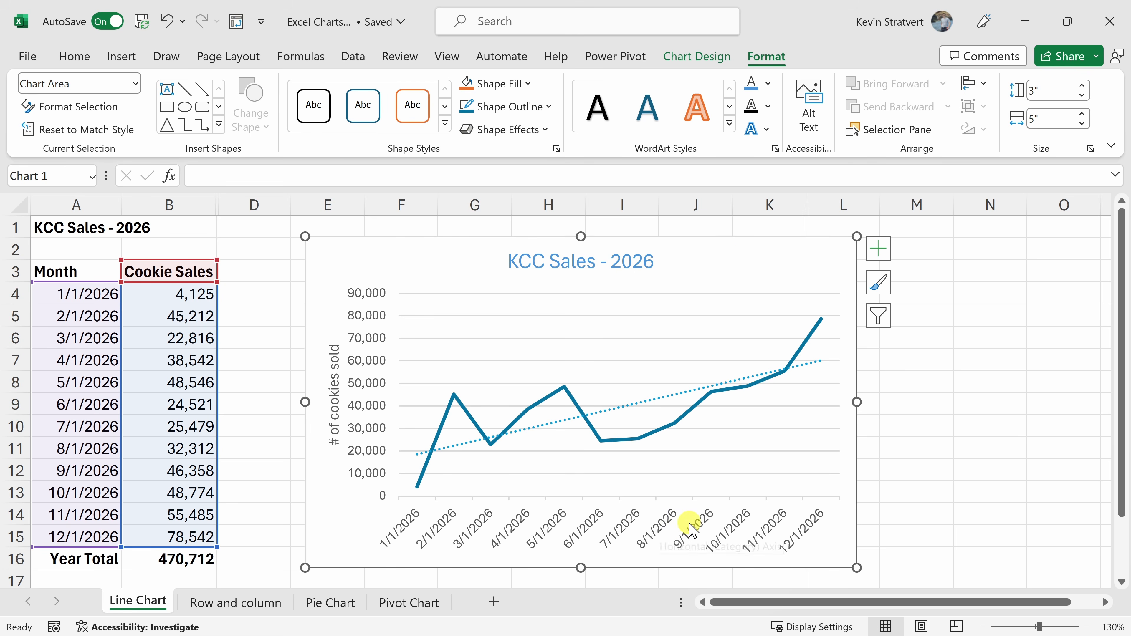
Save the formatted line chart as a chart template named Chart1.crtx.
right_click(741, 258)
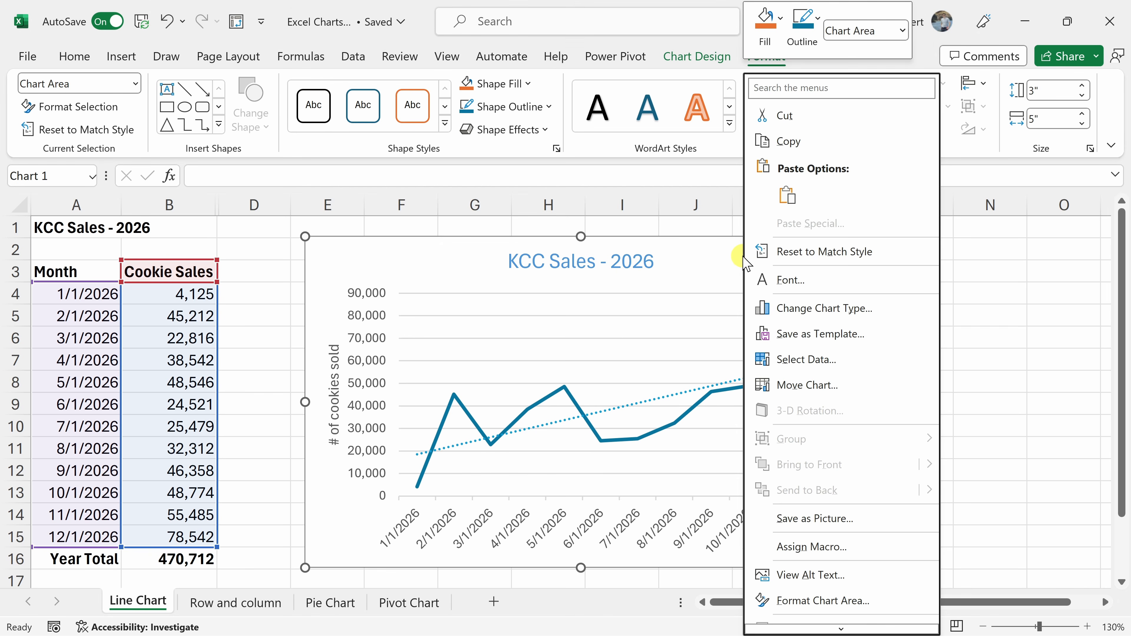
click(821, 334)
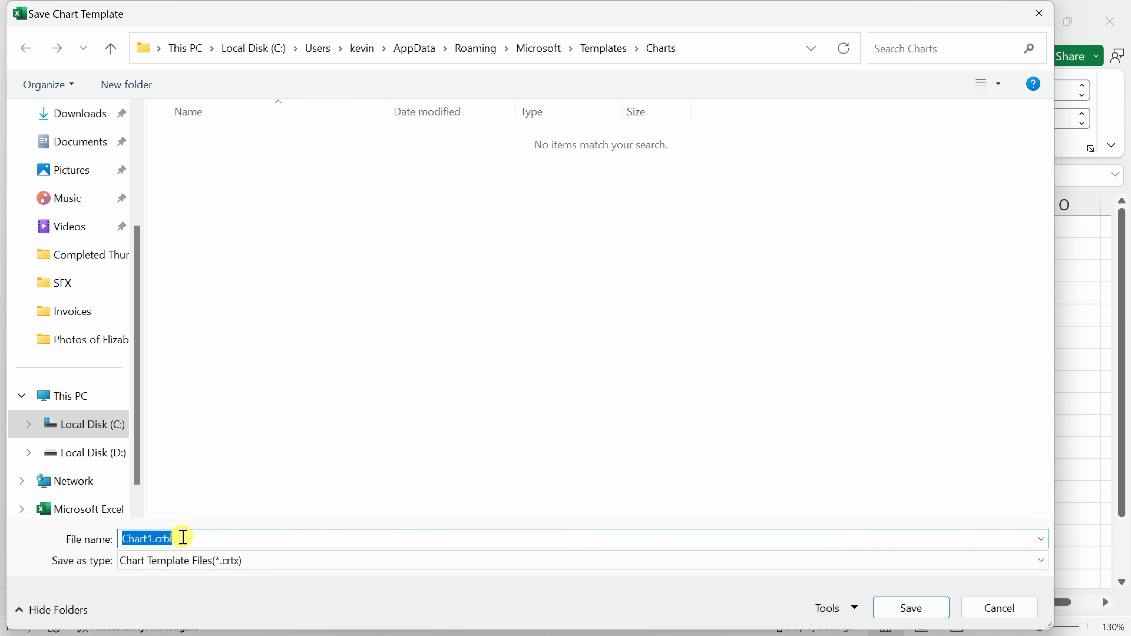
click(916, 615)
Create a chart on its own sheet from A3:B15 and apply the saved Chart1 template to it.
drag(67, 270, 192, 534)
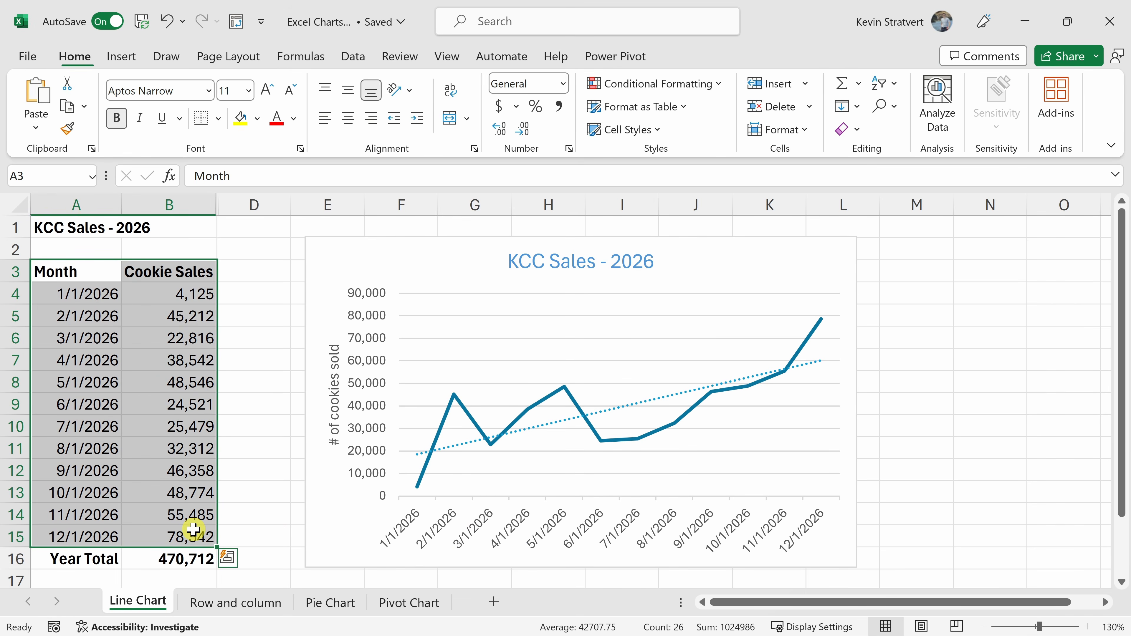
key(F11)
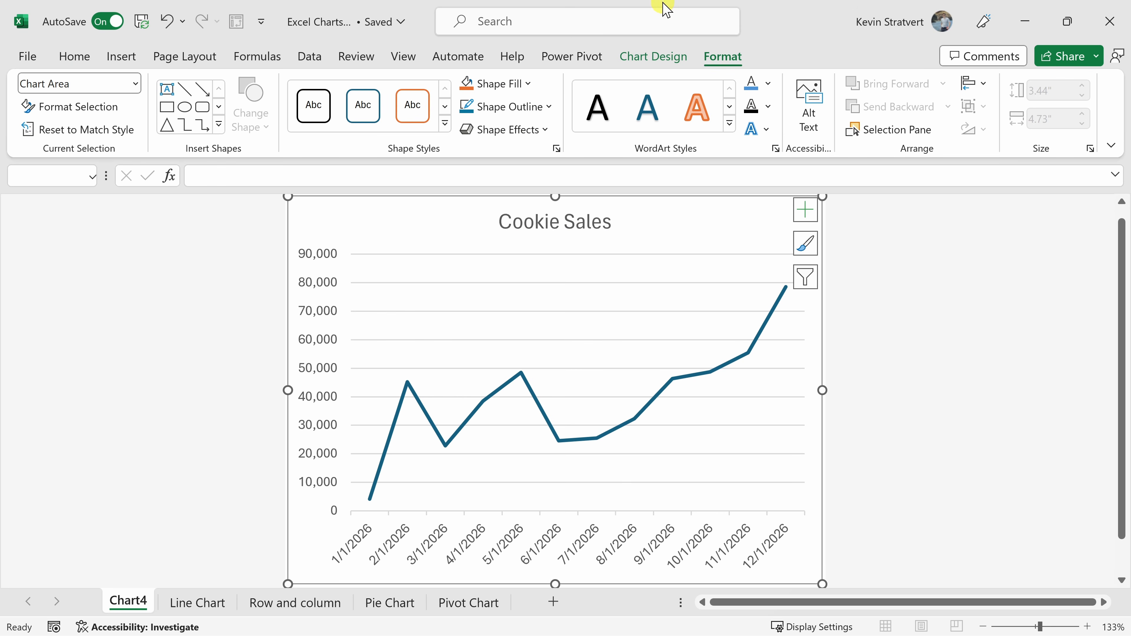
click(661, 56)
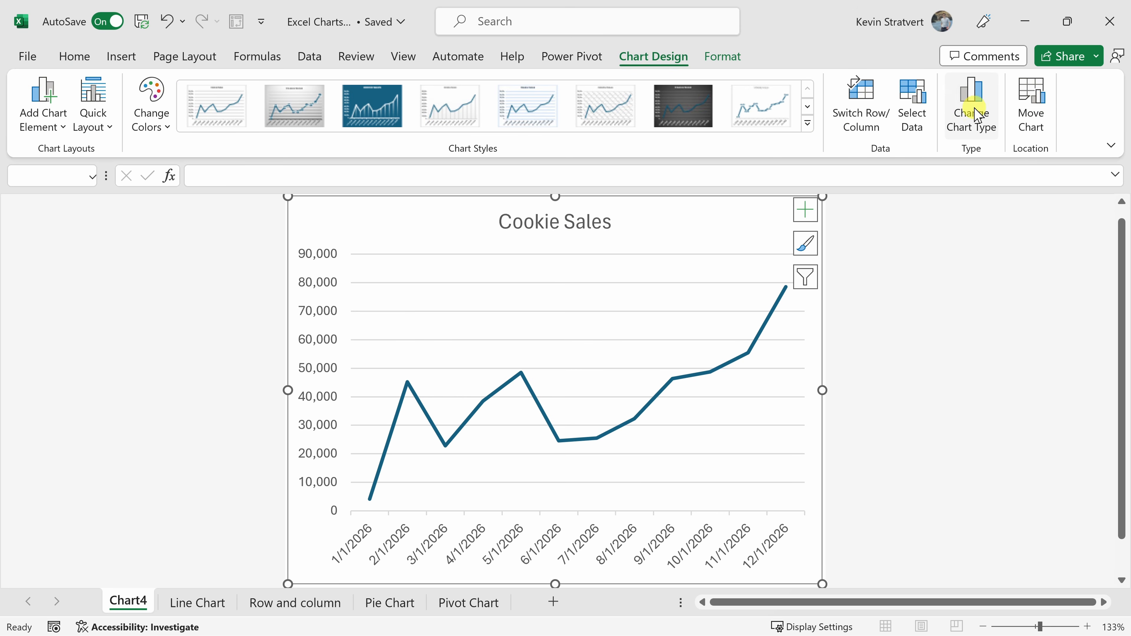
click(973, 110)
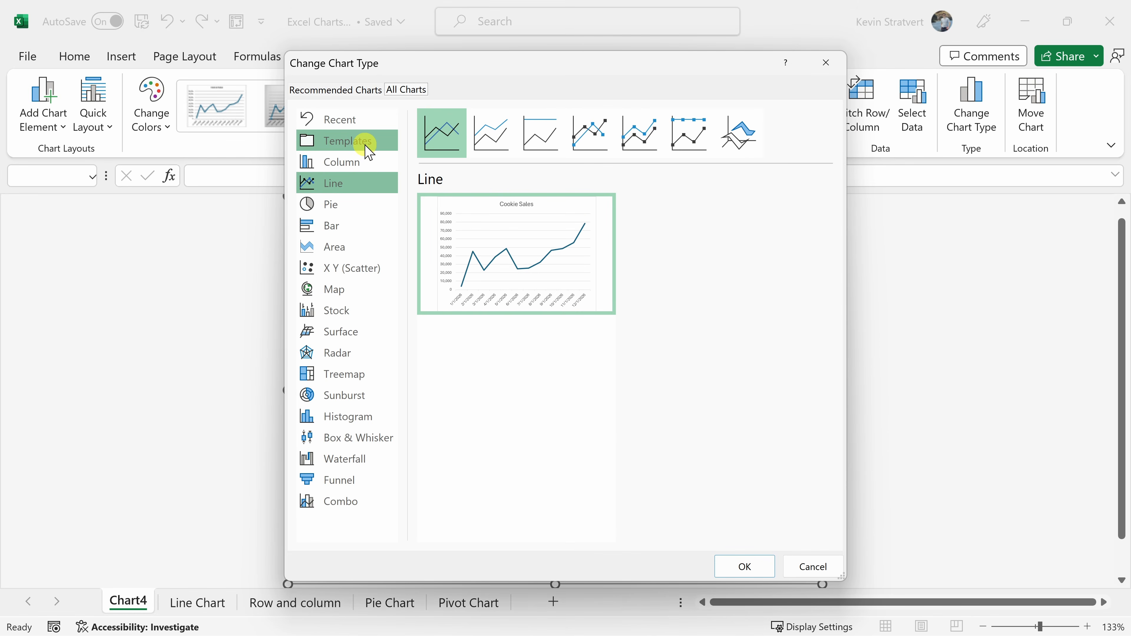
click(365, 146)
click(540, 197)
click(745, 566)
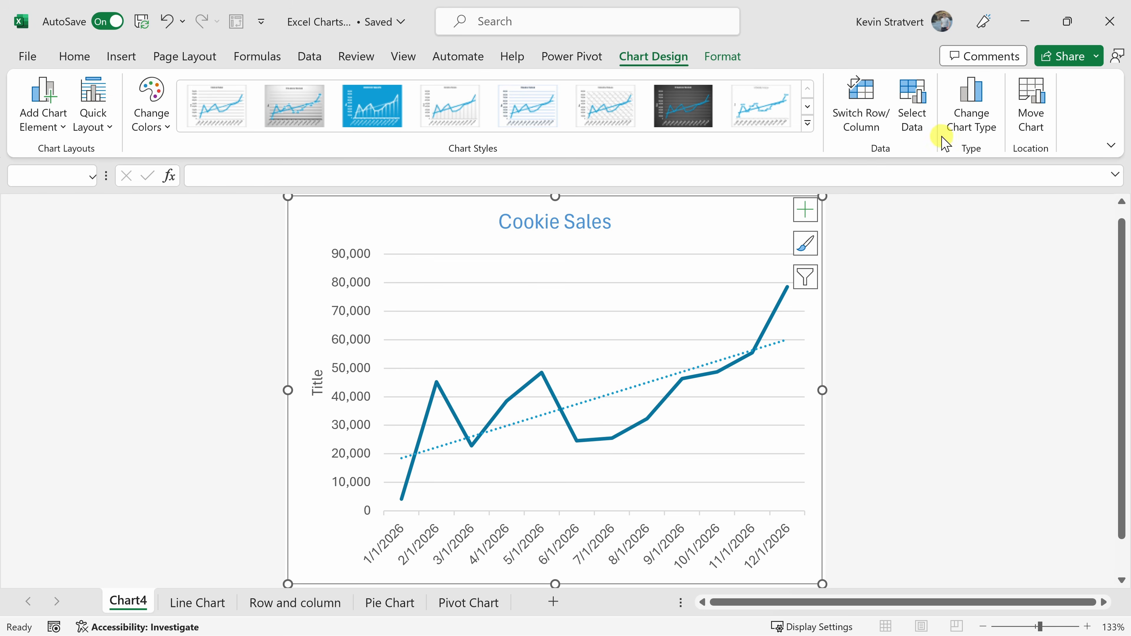
Review the saved chart templates and the option for managing them, leaving the chart type as it is.
click(975, 116)
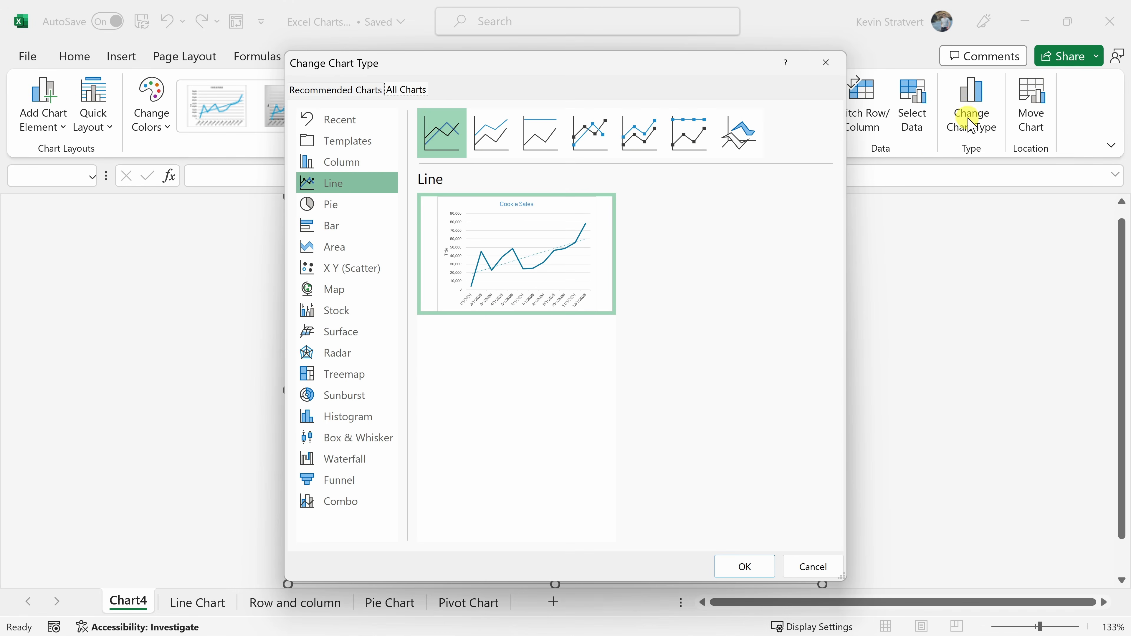
click(352, 142)
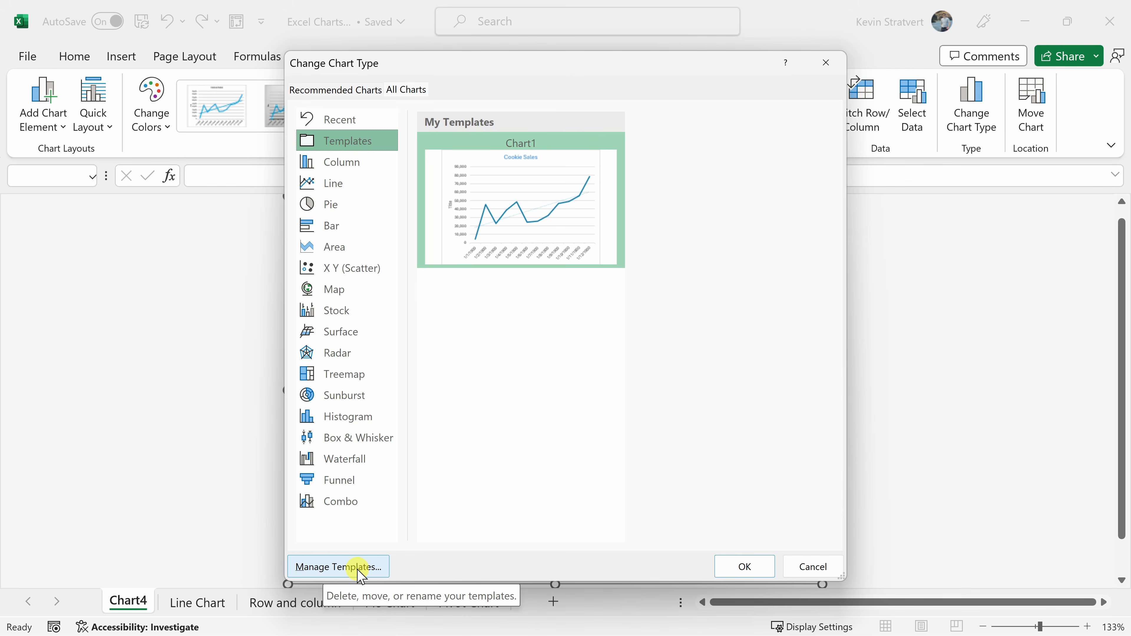
click(812, 573)
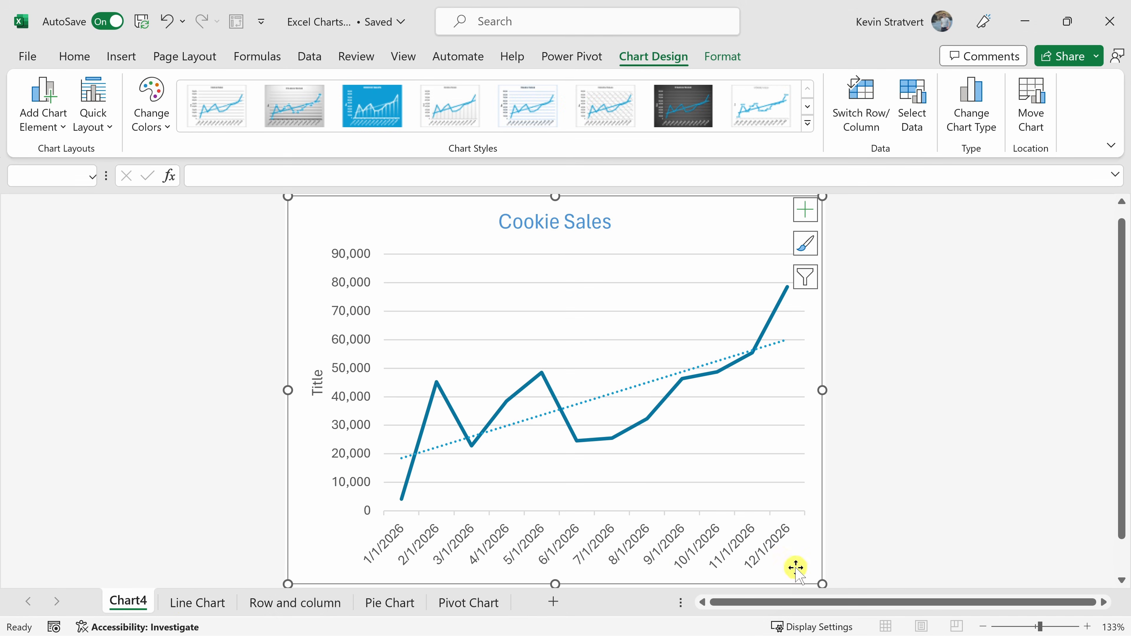
On the Line Chart sheet, examine the vertical axis formatting options for fill and line, effects, and alignment.
click(198, 603)
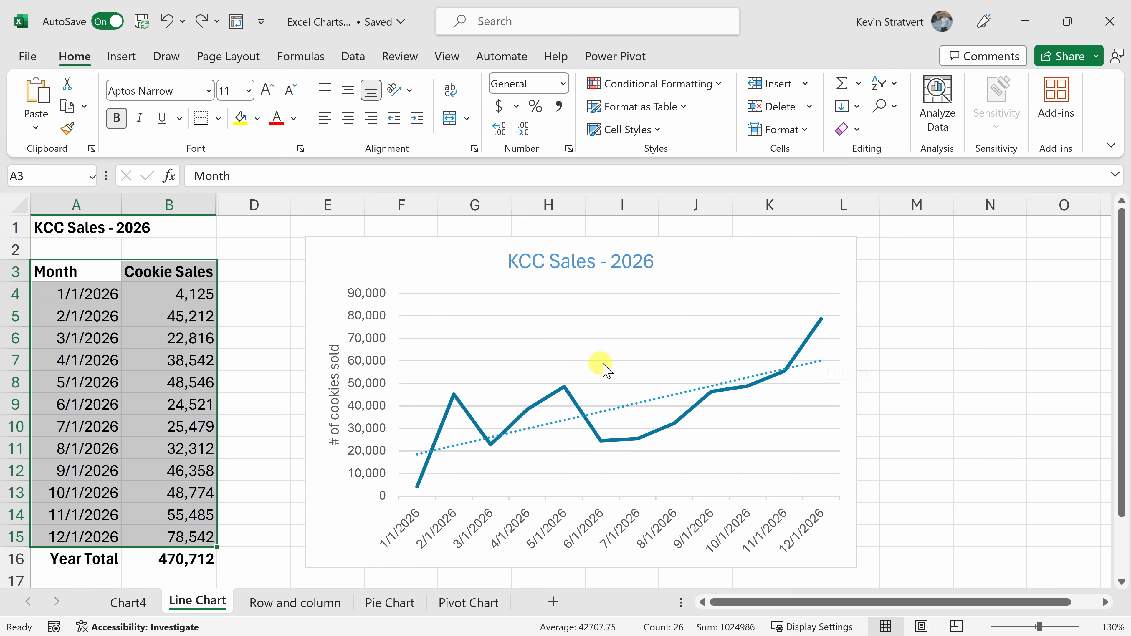
double_click(376, 362)
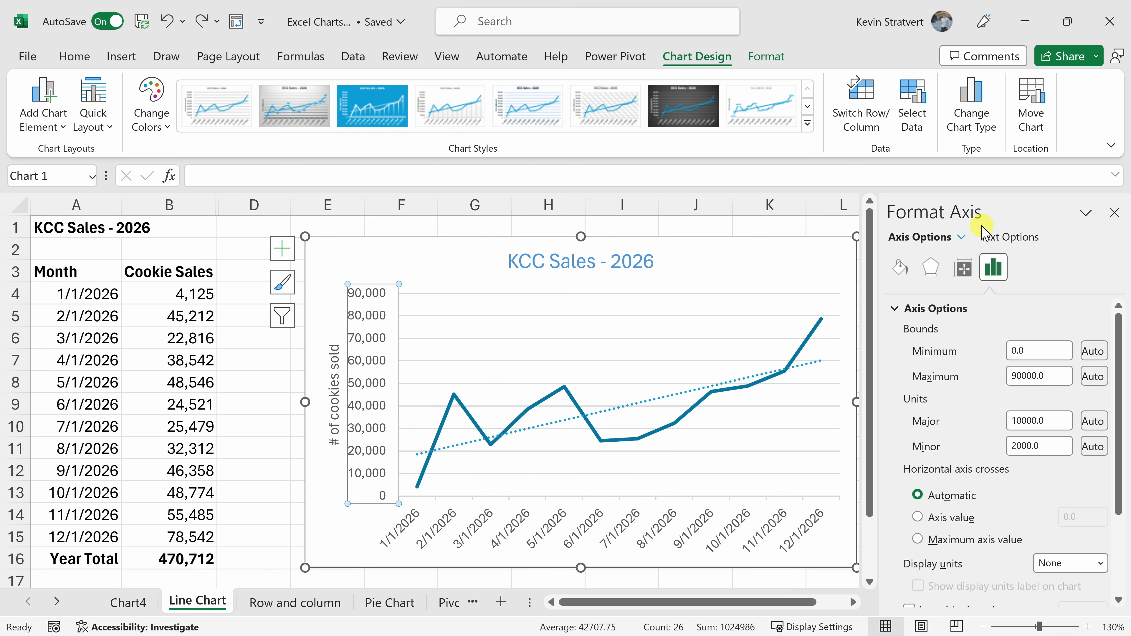
click(900, 268)
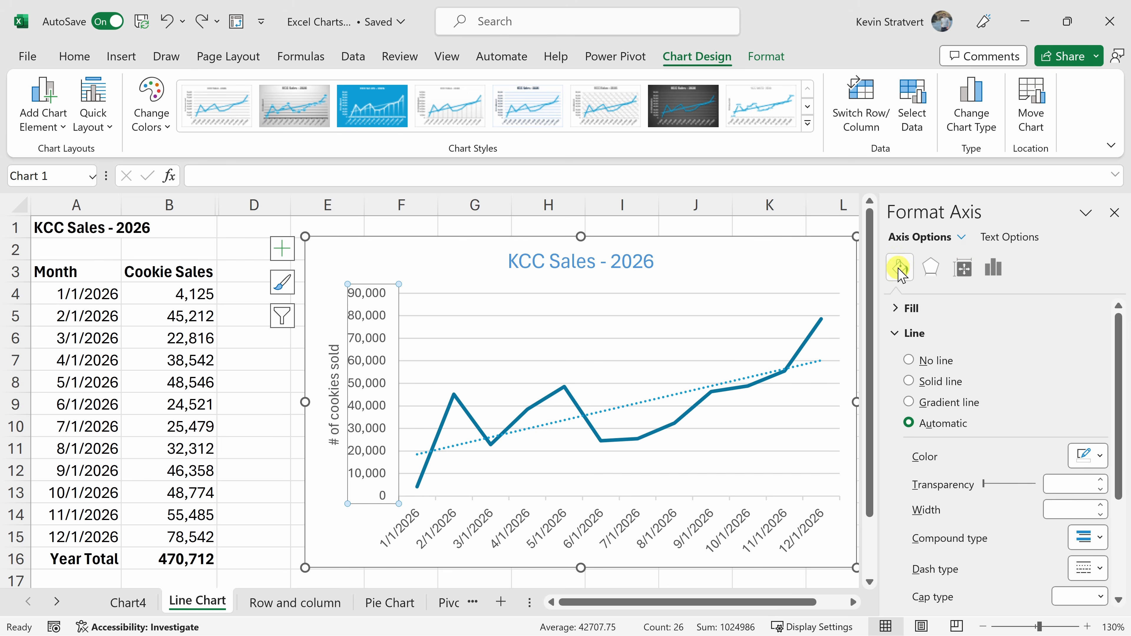
click(897, 309)
click(897, 309)
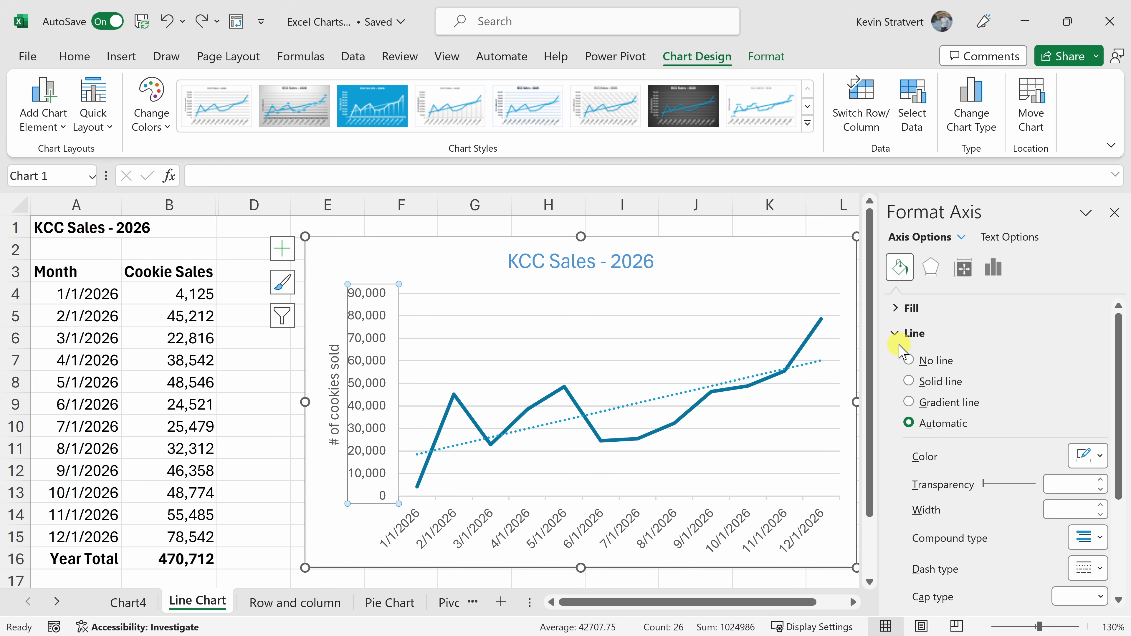
scroll(909, 307, down, 2)
scroll(913, 314, up, 1)
scroll(971, 435, down, 1)
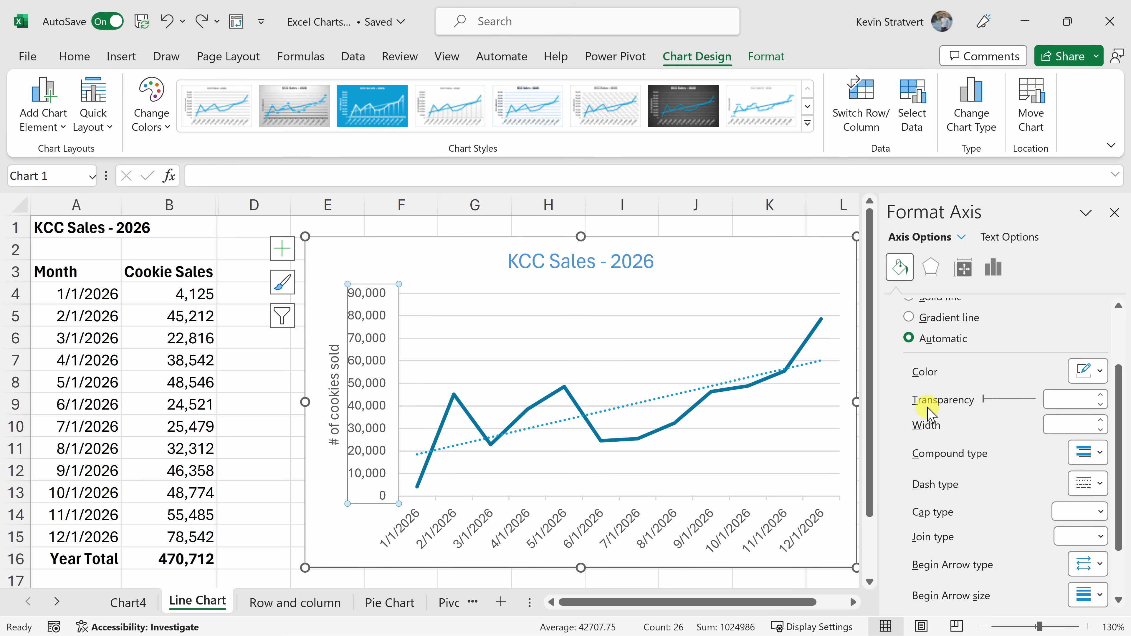
scroll(931, 408, down, 2)
click(930, 268)
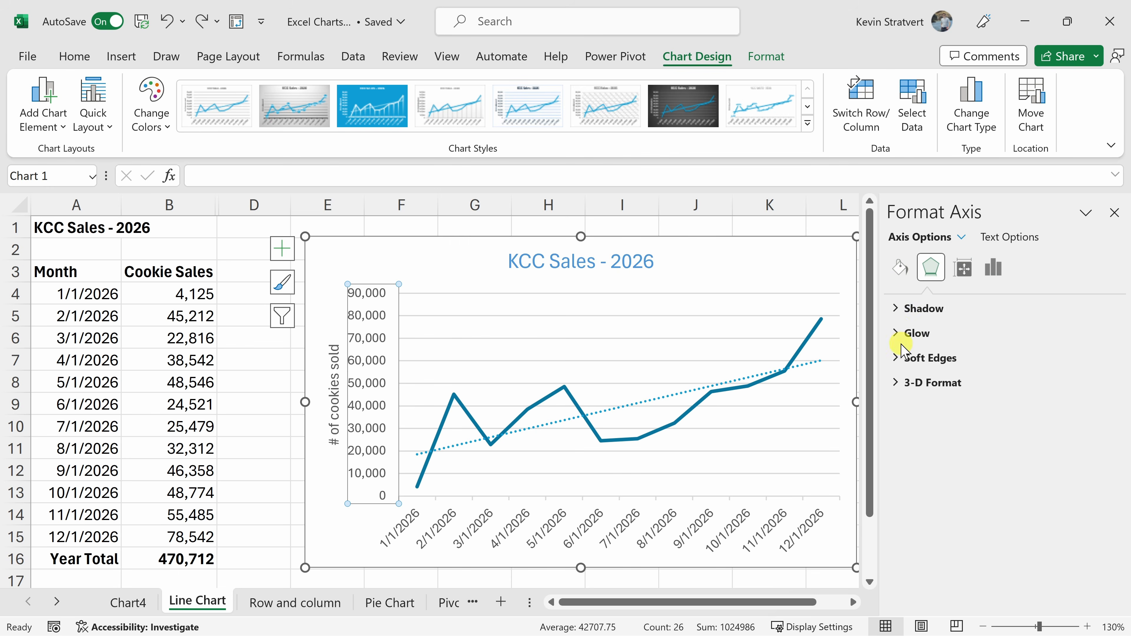
click(963, 268)
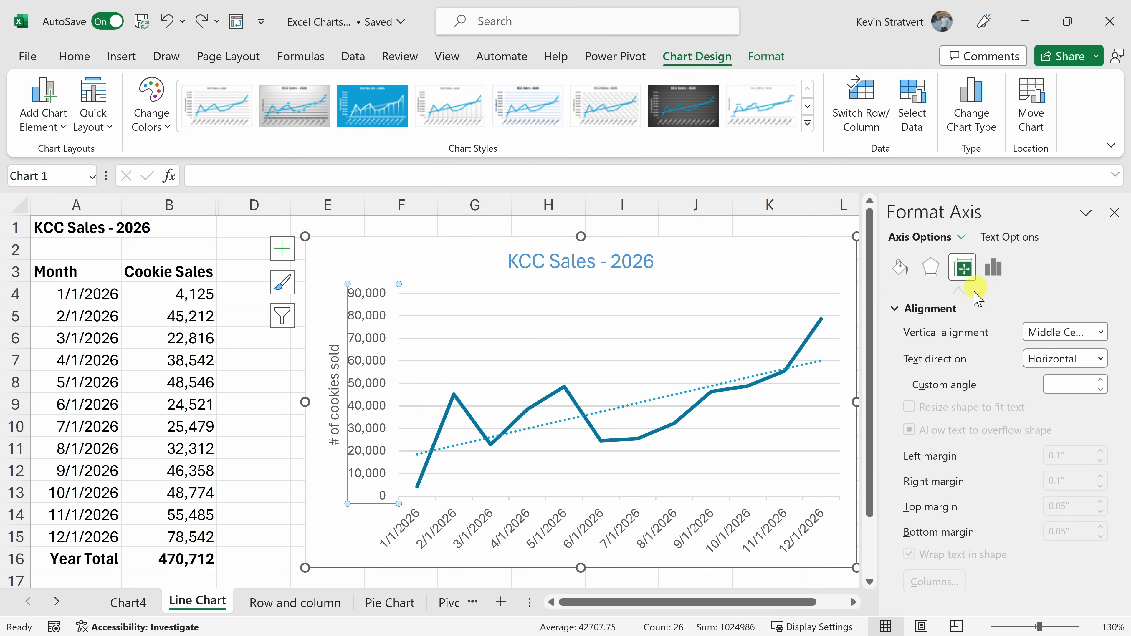
Set the vertical axis maximum bound to 80000.
click(993, 269)
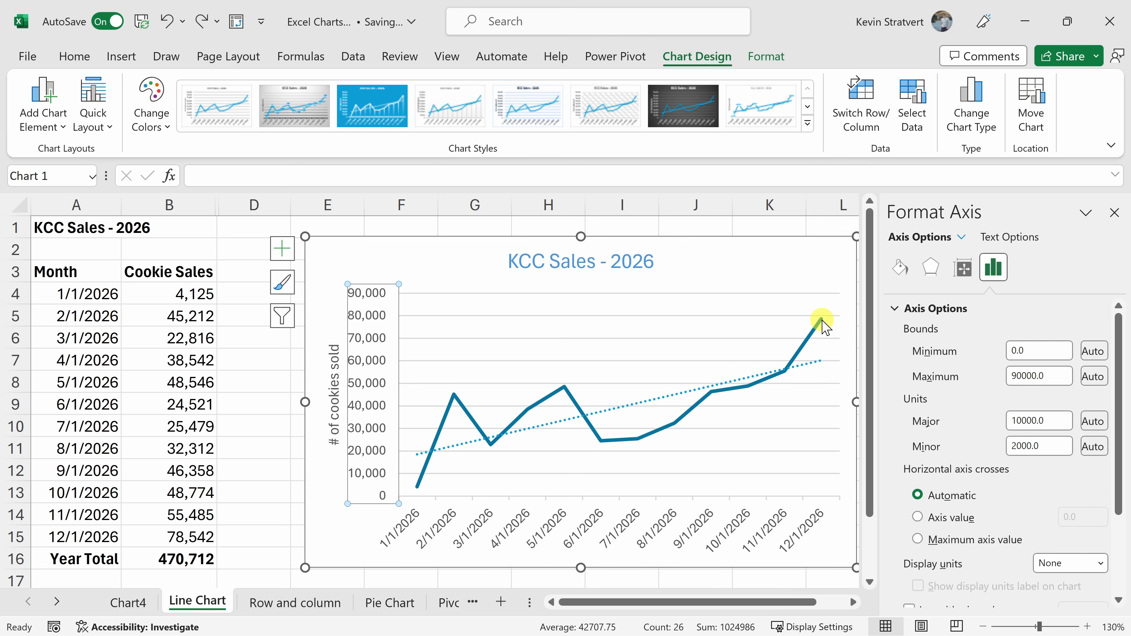
mouse_move(820, 320)
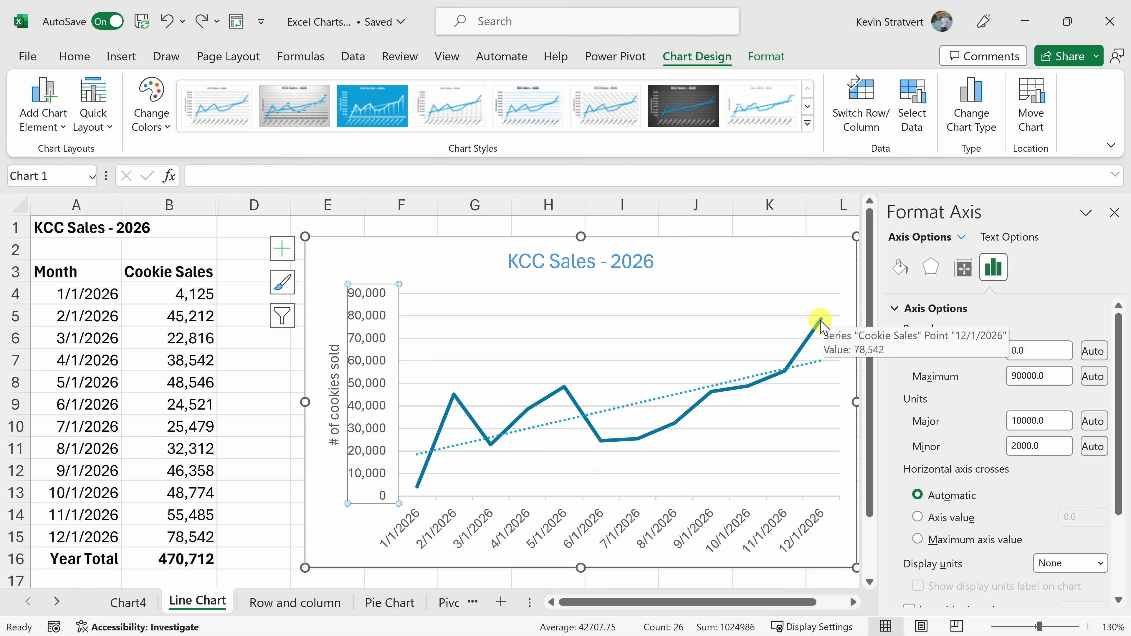
click(1017, 376)
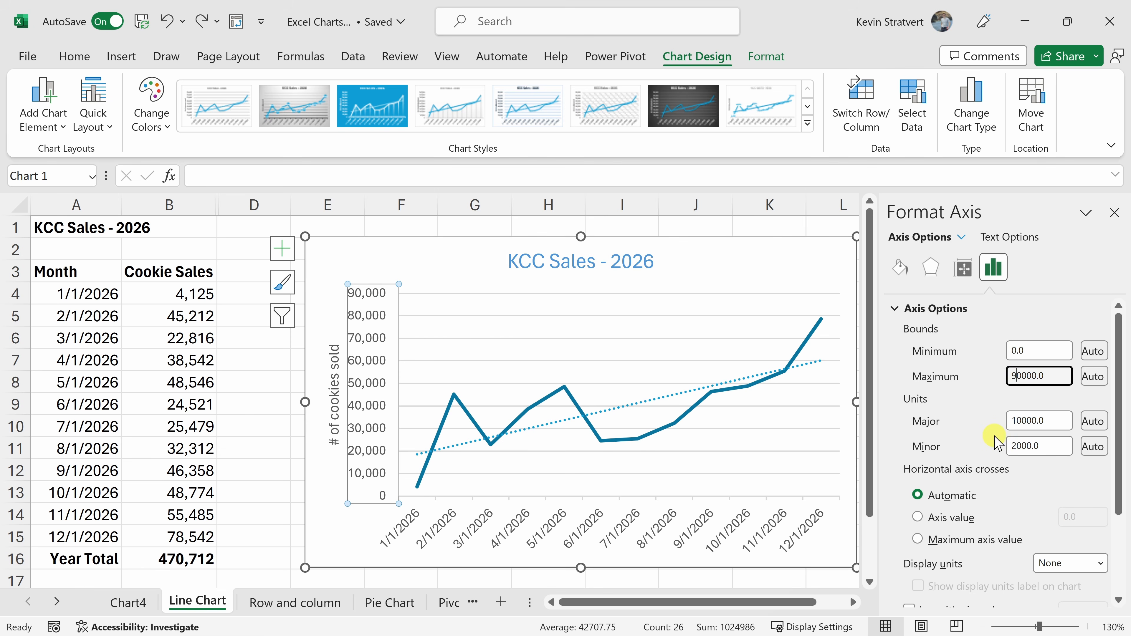
key(Return)
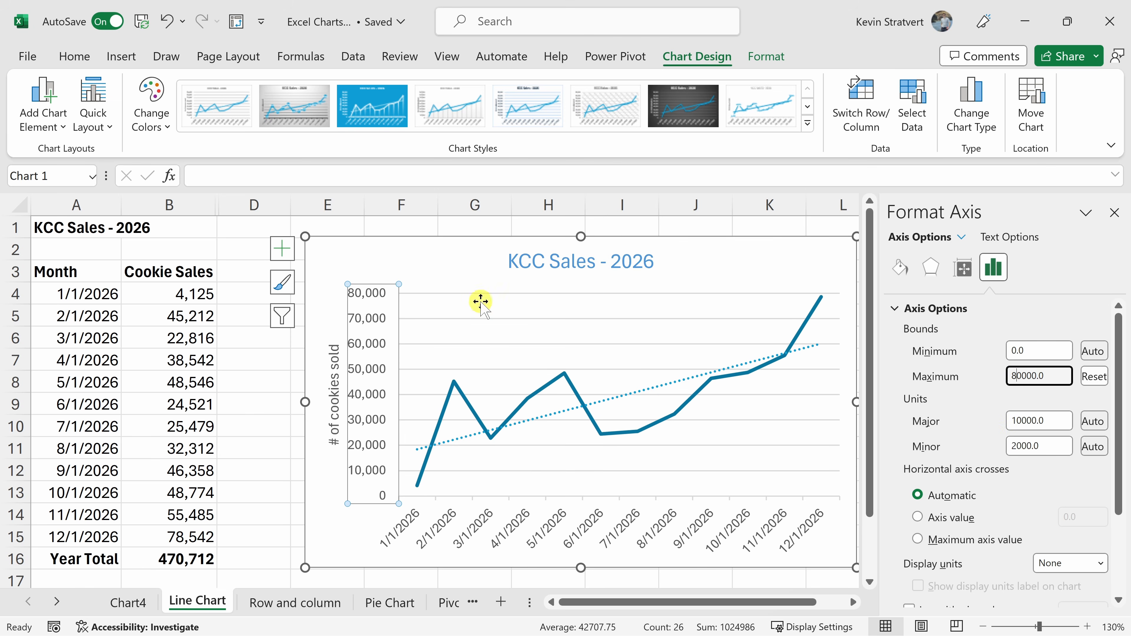
Examine the trendline's formatting options for line, effects, and trendline type.
click(679, 382)
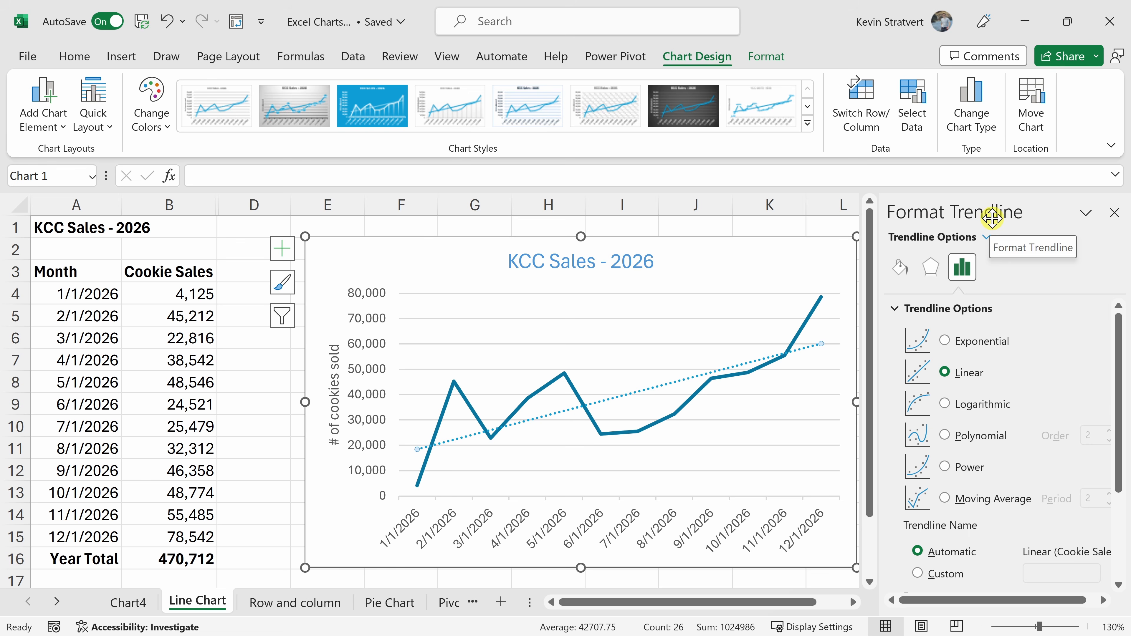
click(901, 270)
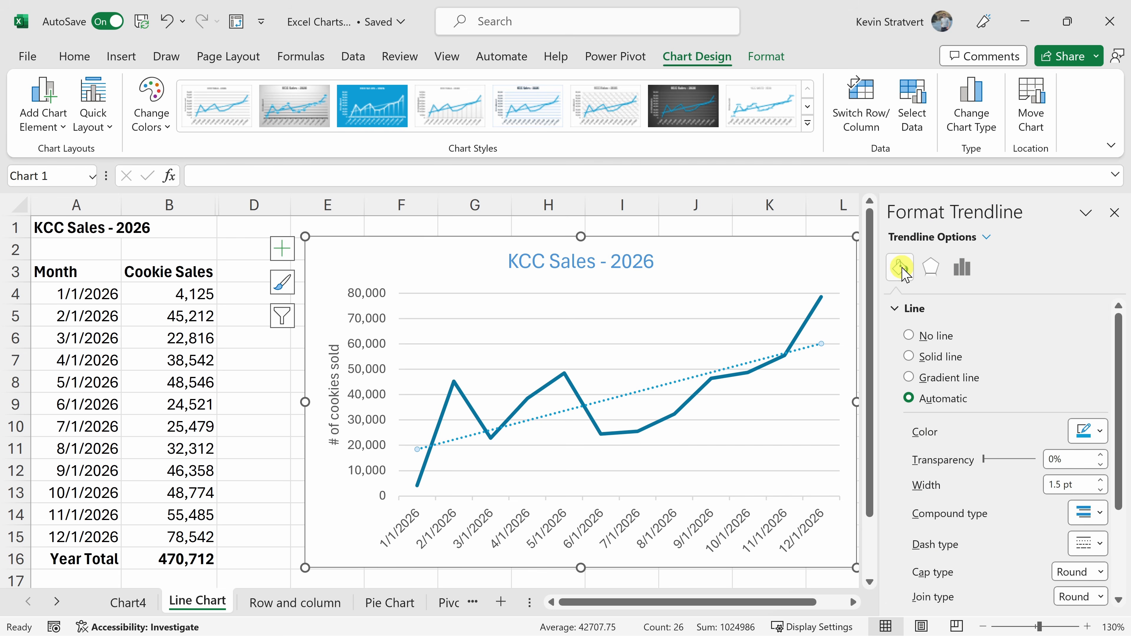
click(927, 271)
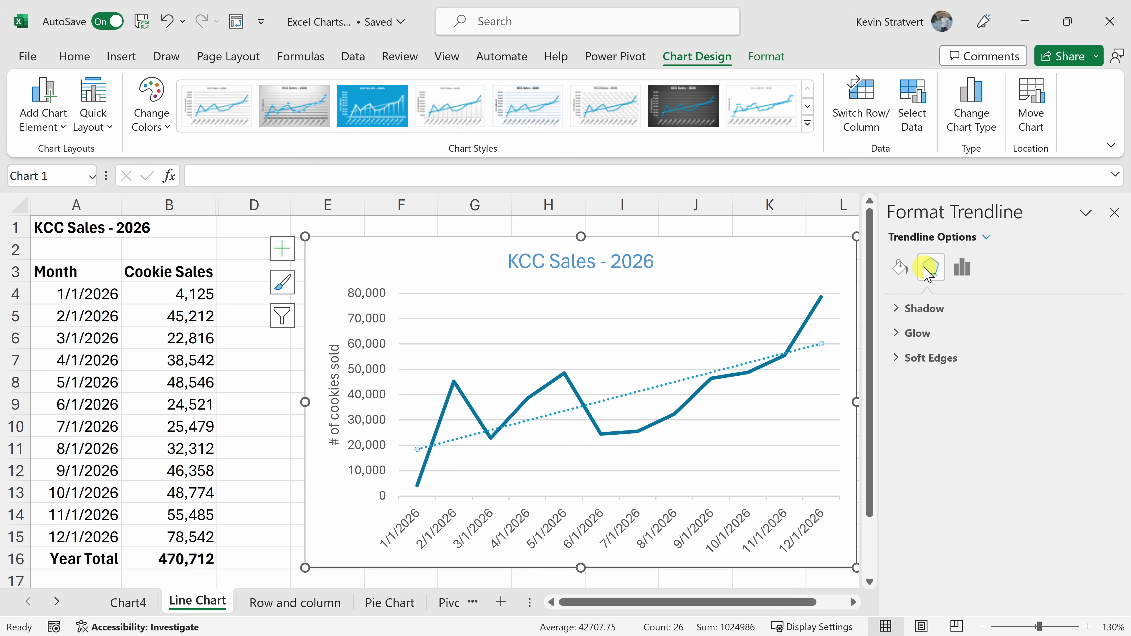
click(962, 267)
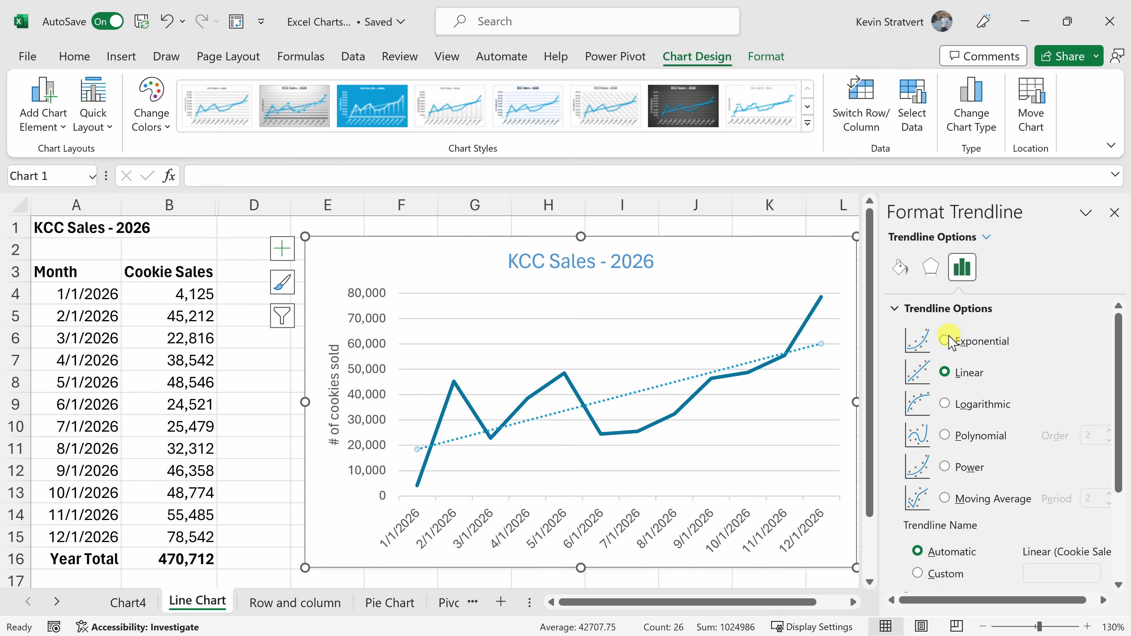
Set the trendline's forward forecast to 12 periods.
scroll(945, 373, down, 3)
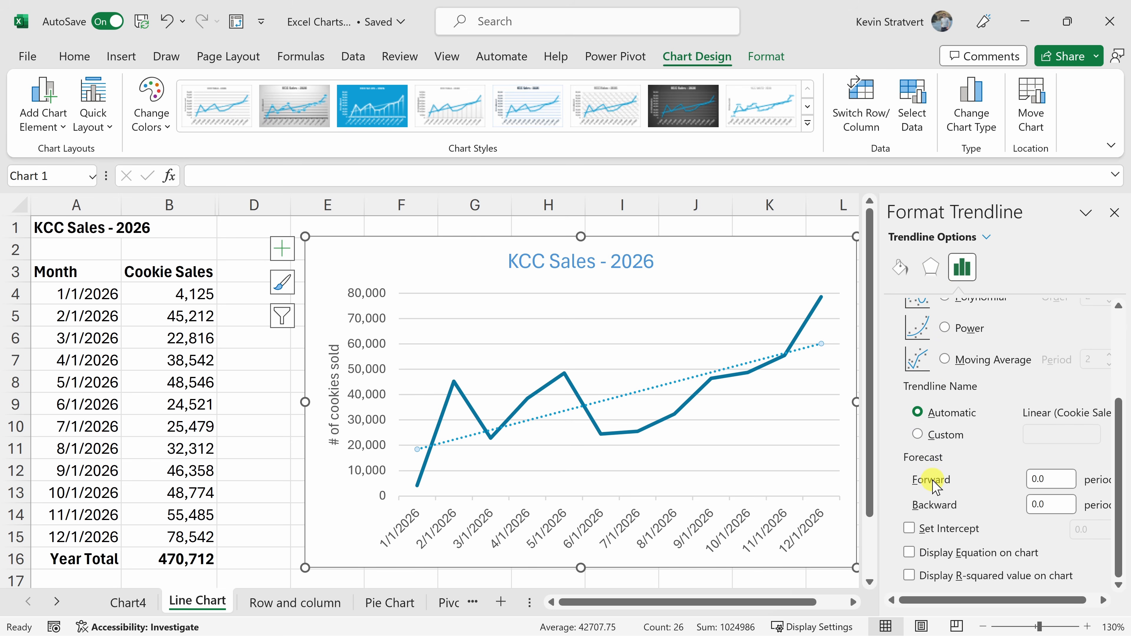
click(1050, 479)
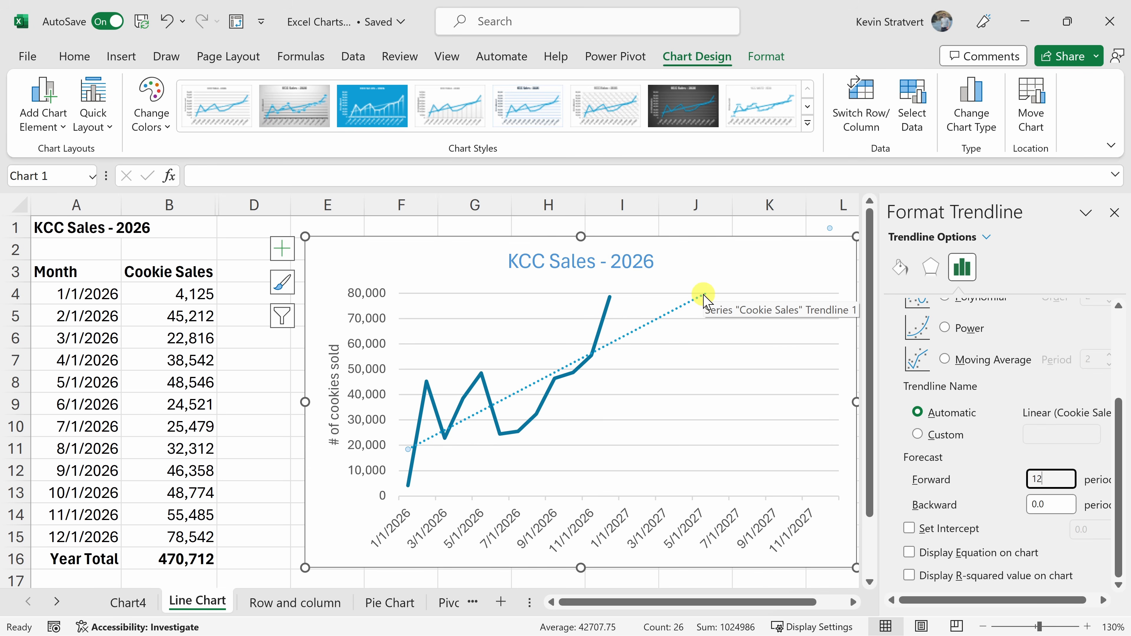
click(1114, 213)
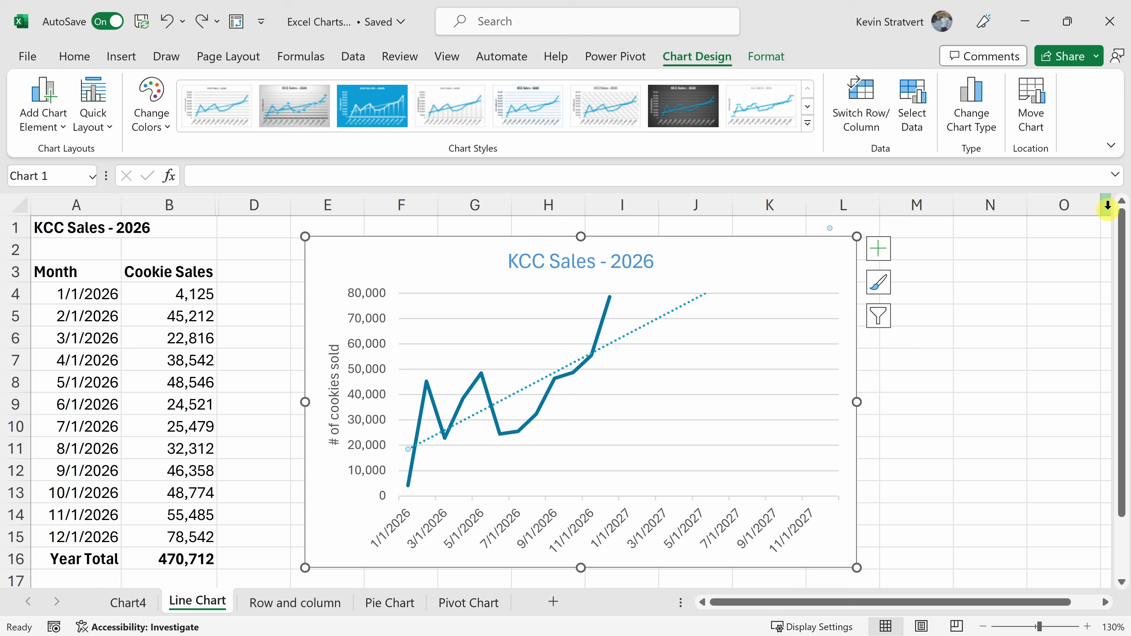
Delete the forecast trendline from the KCC Sales - 2026 chart.
click(681, 308)
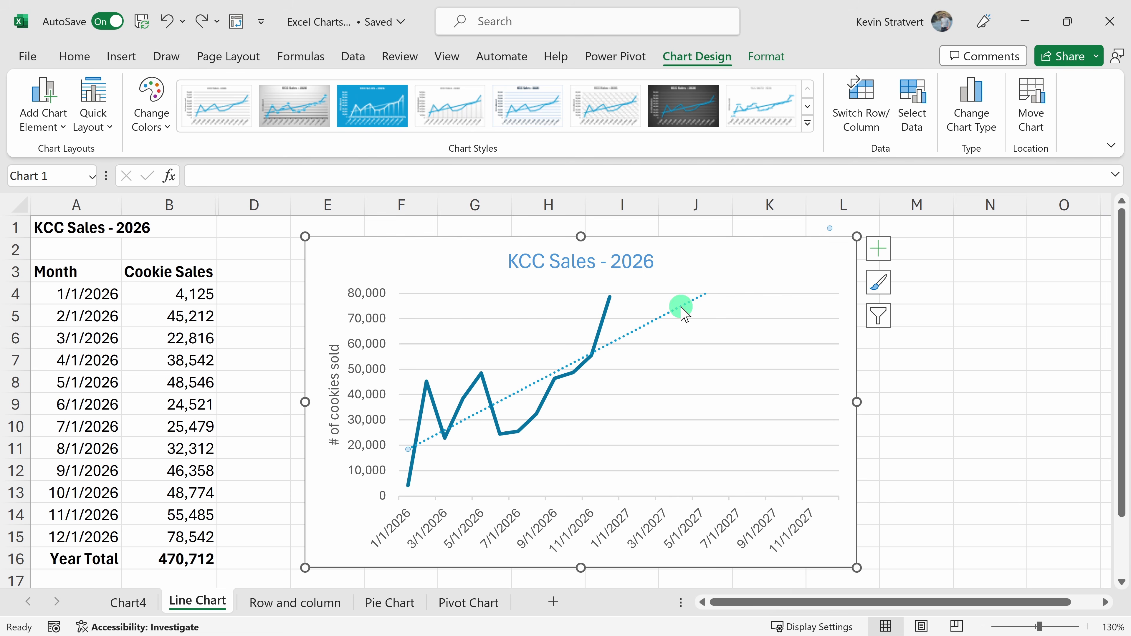
double_click(689, 307)
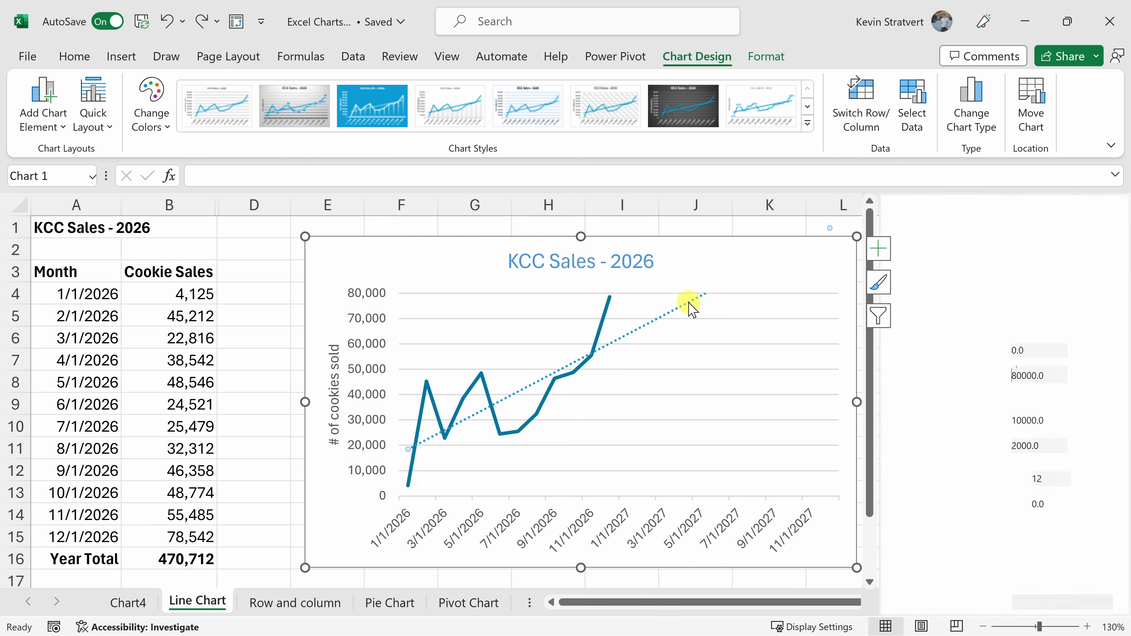
key(Delete)
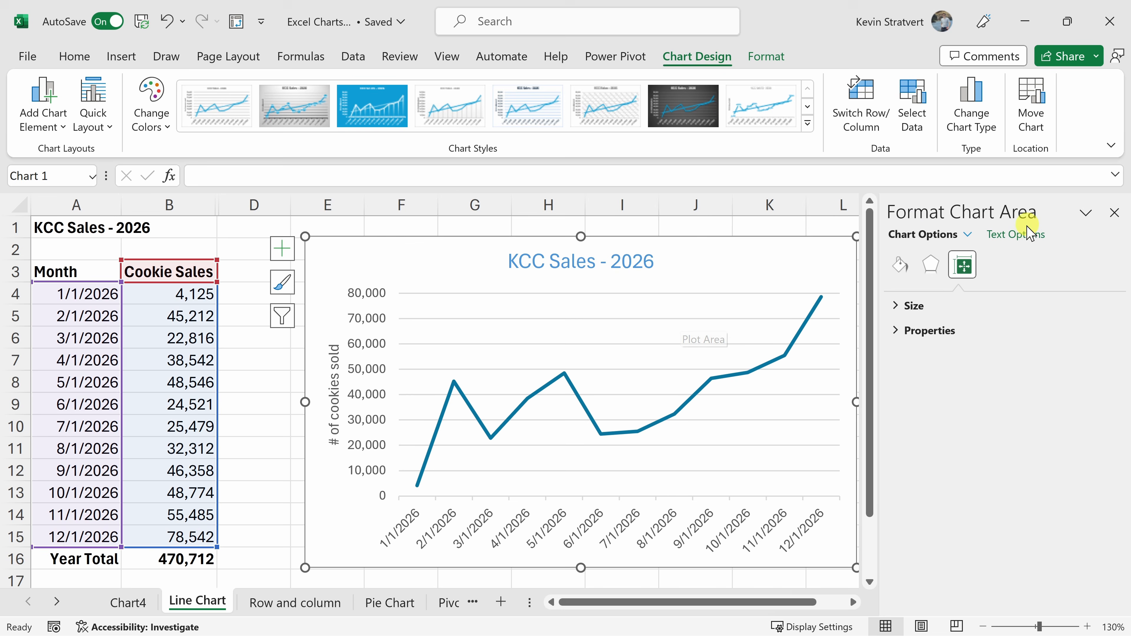
click(1115, 213)
click(872, 252)
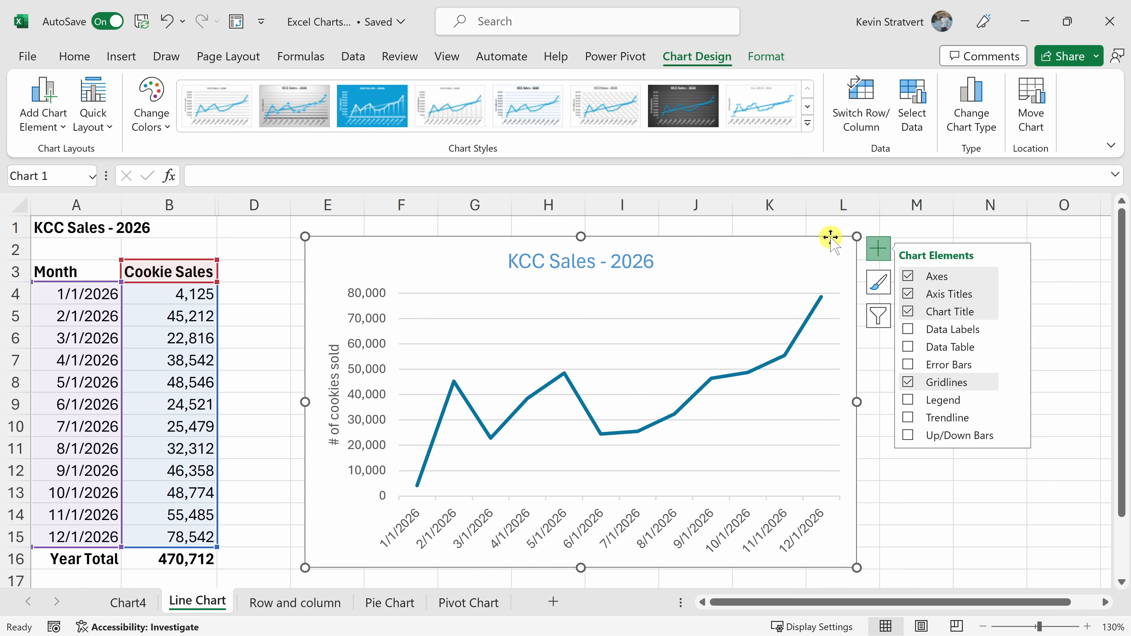
click(832, 228)
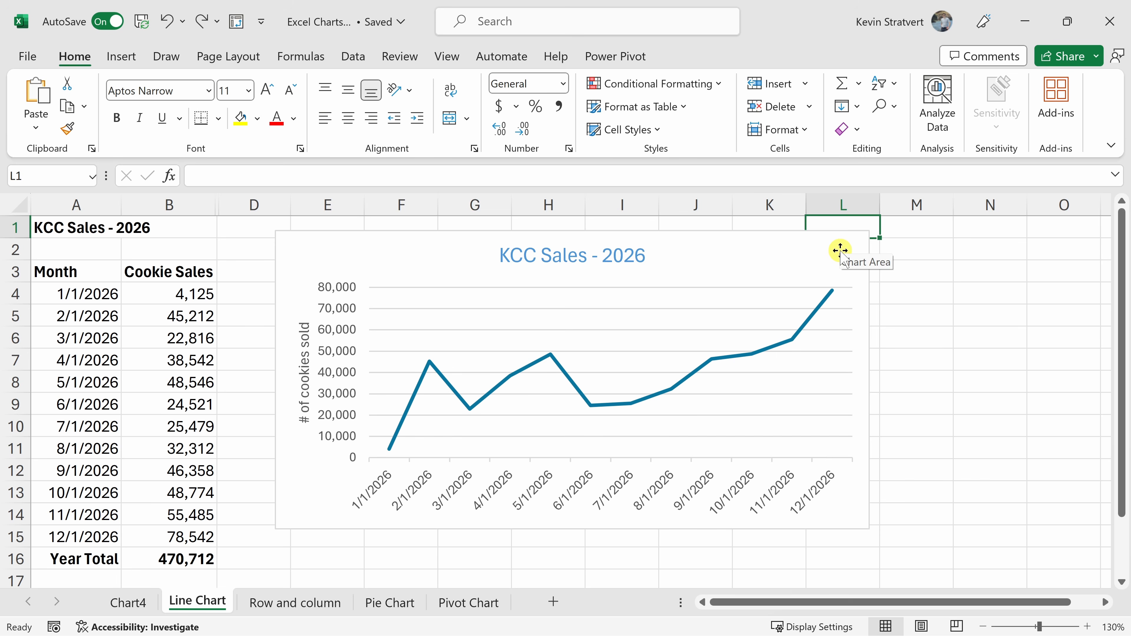
Move the line chart closer to the data and resize it to span about columns D to J and rows 2 to 13.
drag(802, 244, 788, 262)
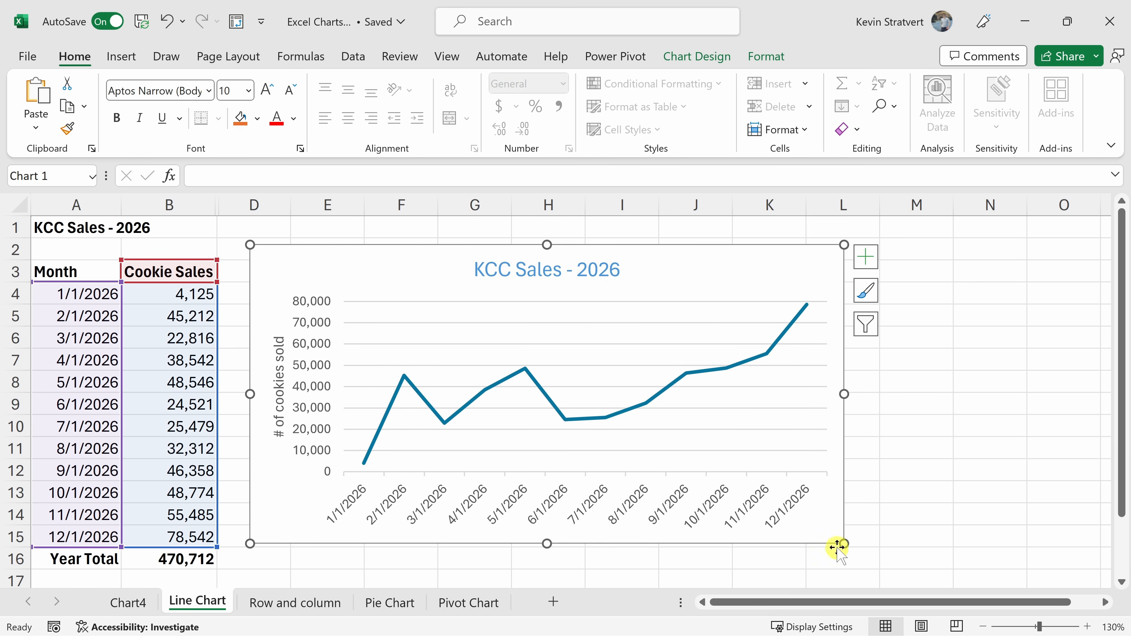
drag(845, 543, 979, 503)
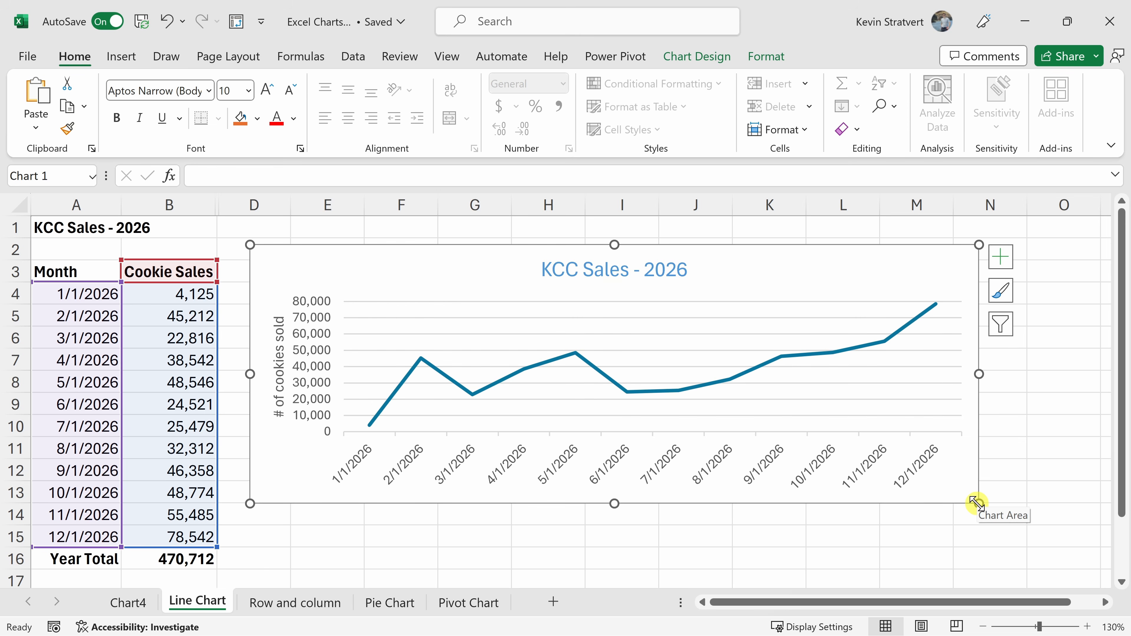
drag(975, 502, 693, 403)
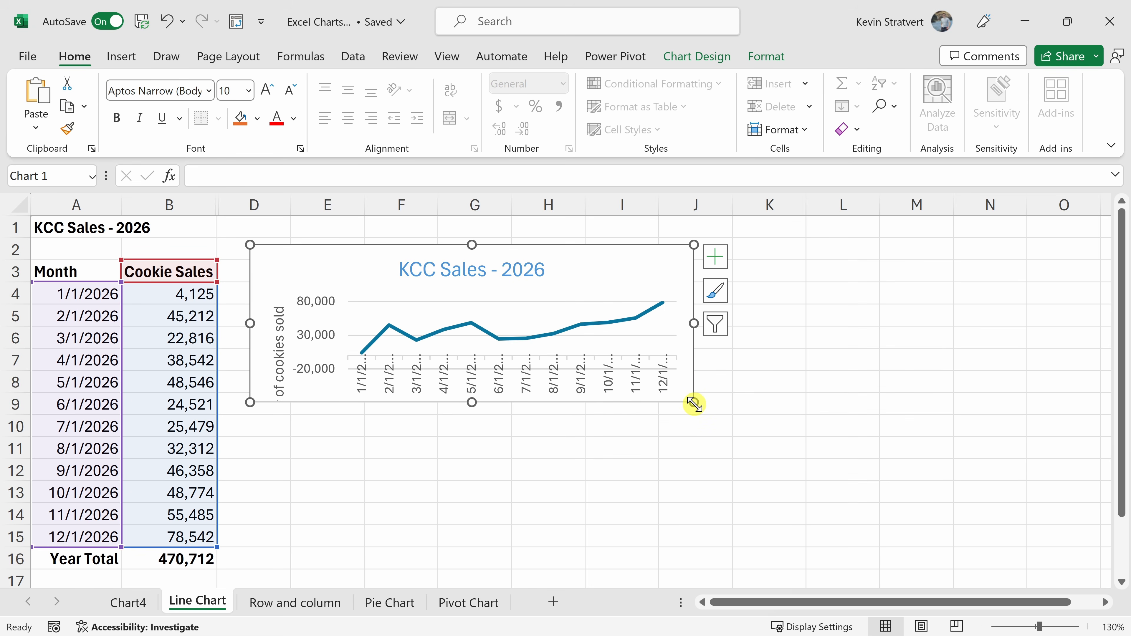
drag(694, 403, 733, 504)
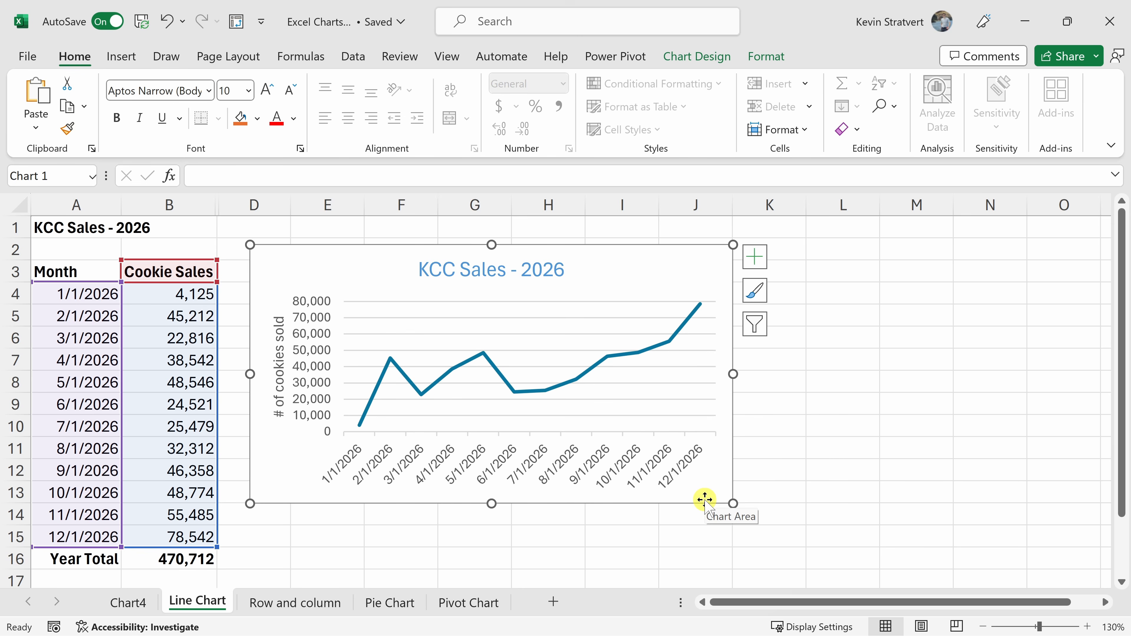
drag(732, 373, 486, 377)
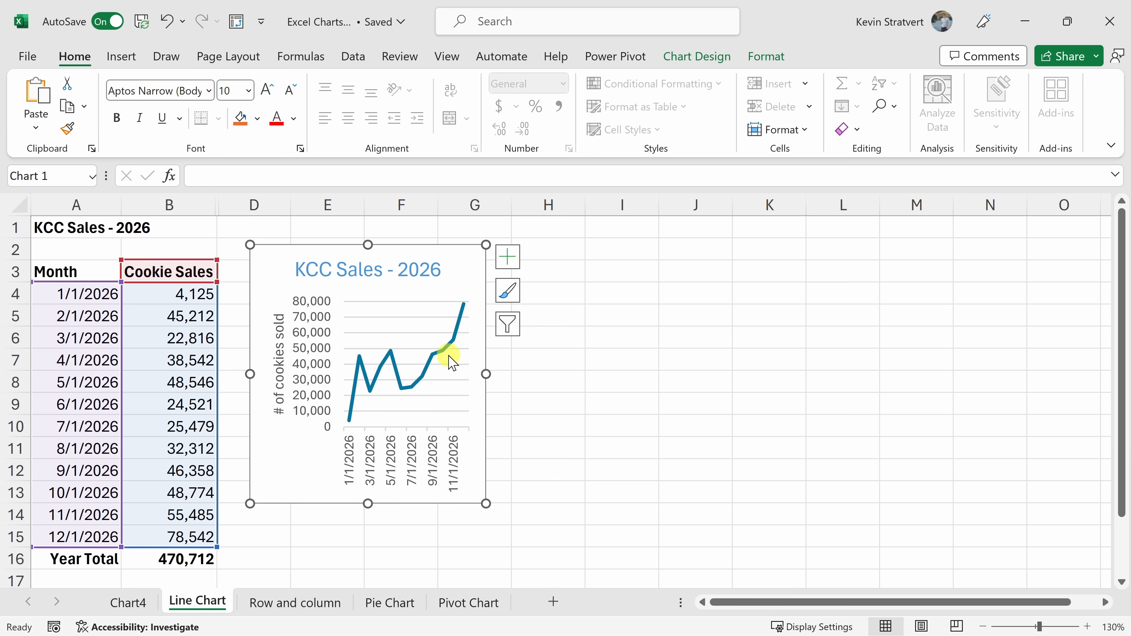
drag(486, 373, 1082, 352)
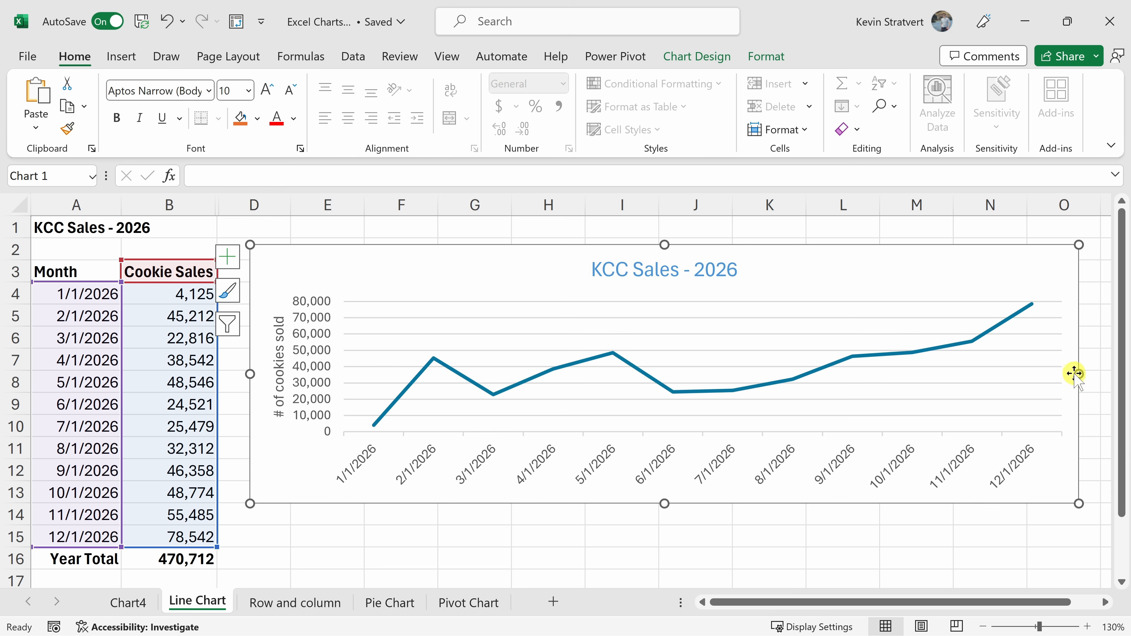
drag(1078, 374, 694, 368)
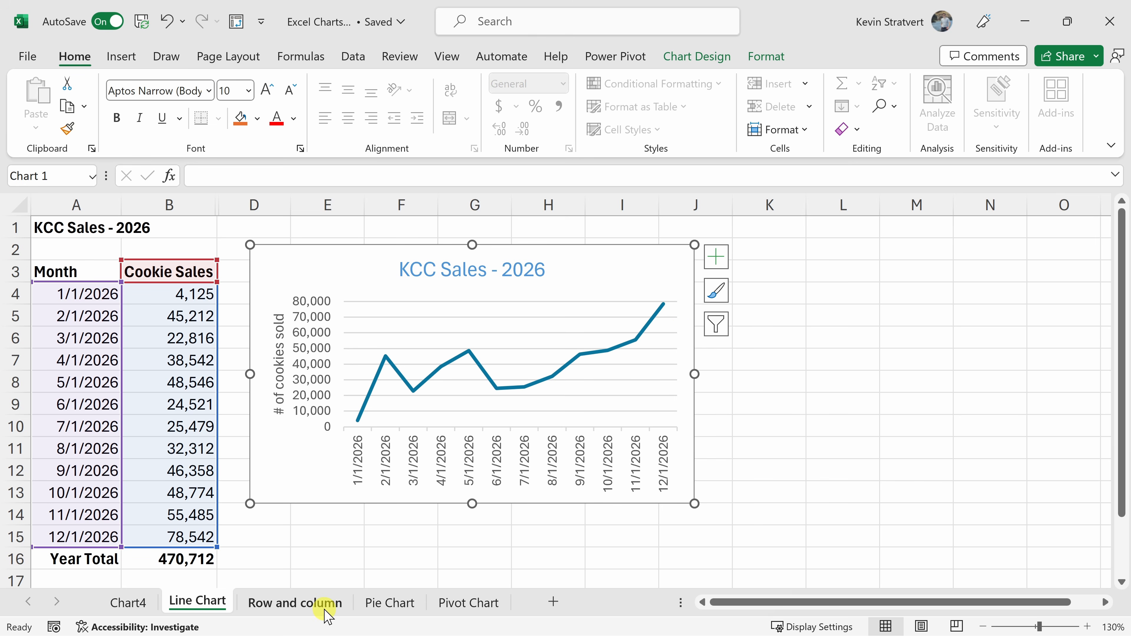
On the Row and column sheet, examine the cookie types and their monthly sales figures.
click(295, 603)
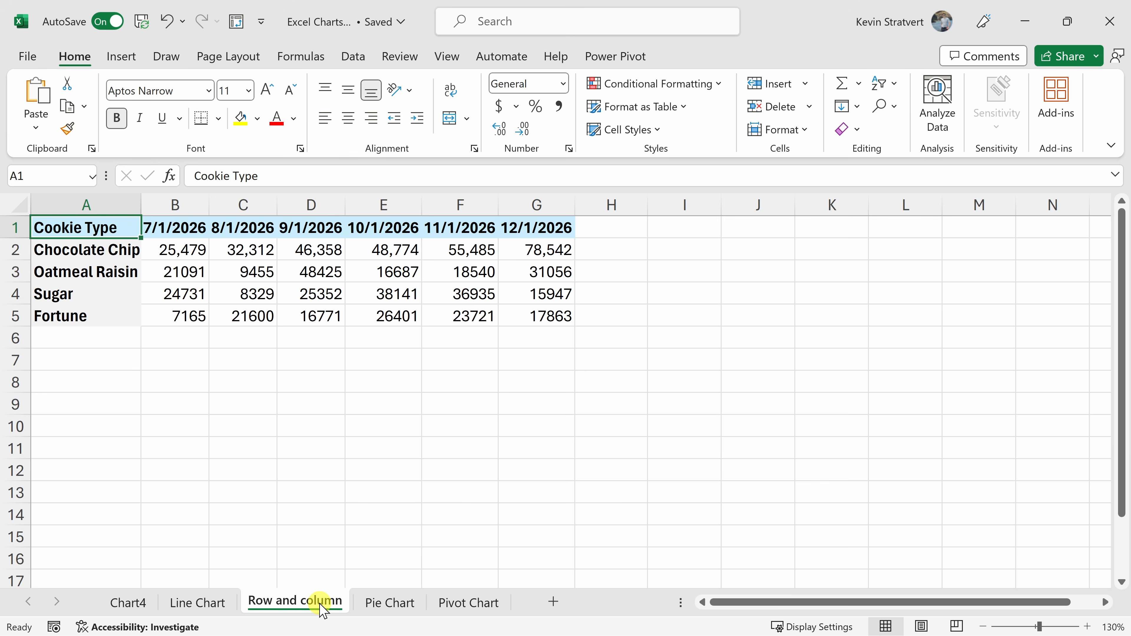
drag(96, 250, 103, 321)
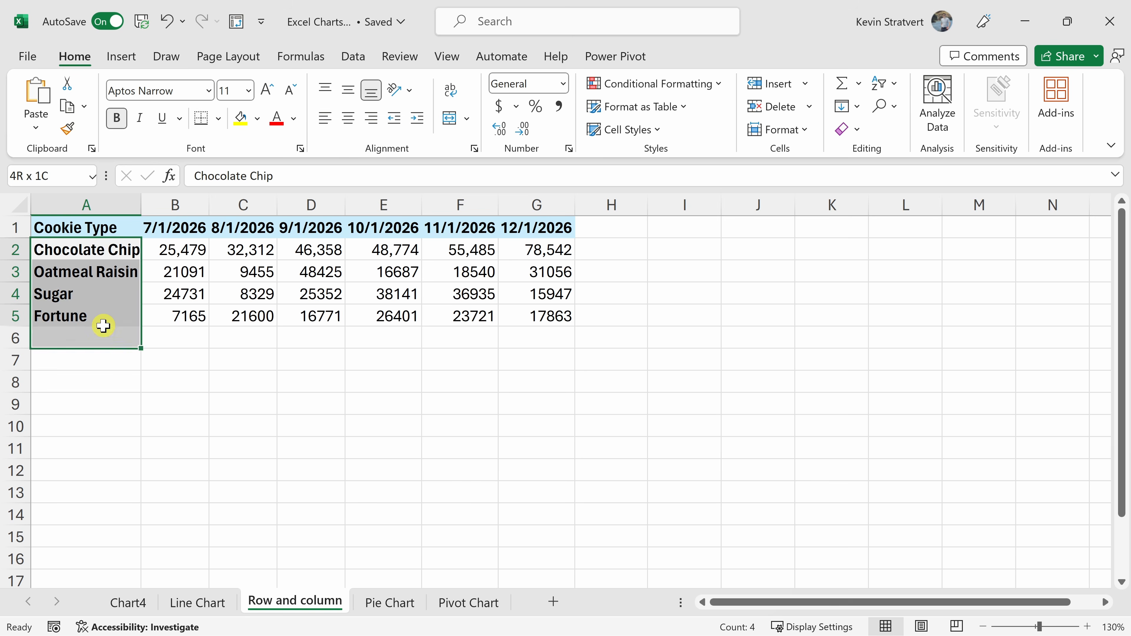
drag(314, 316, 543, 318)
click(547, 313)
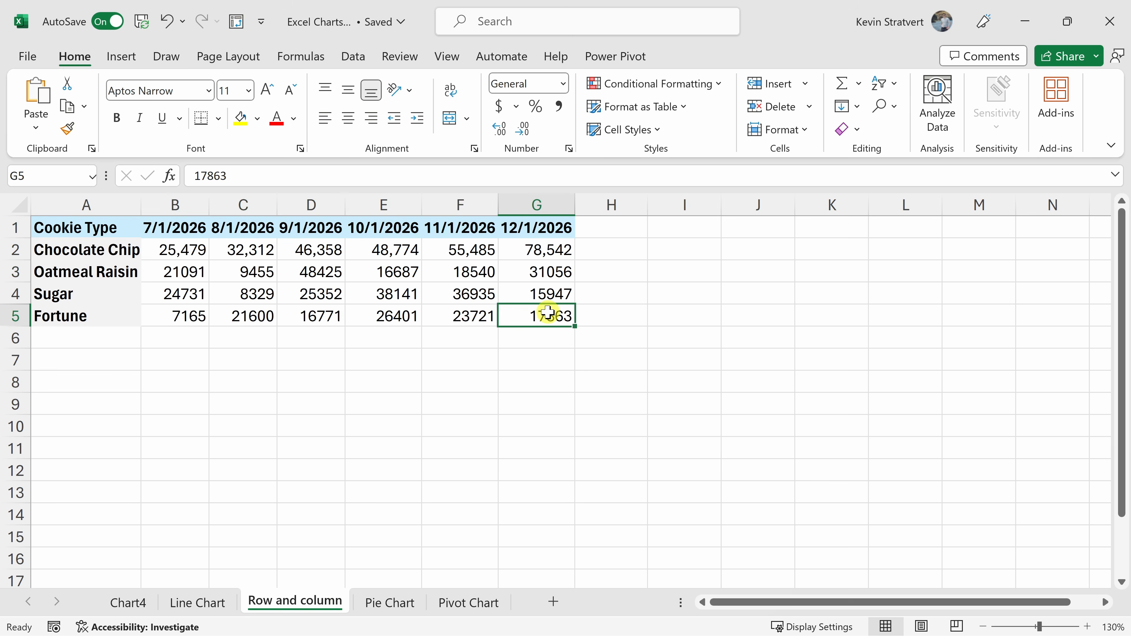
Try out a default column chart of the cookie type data with its rows and columns switched, and delete it.
key(alt+F1)
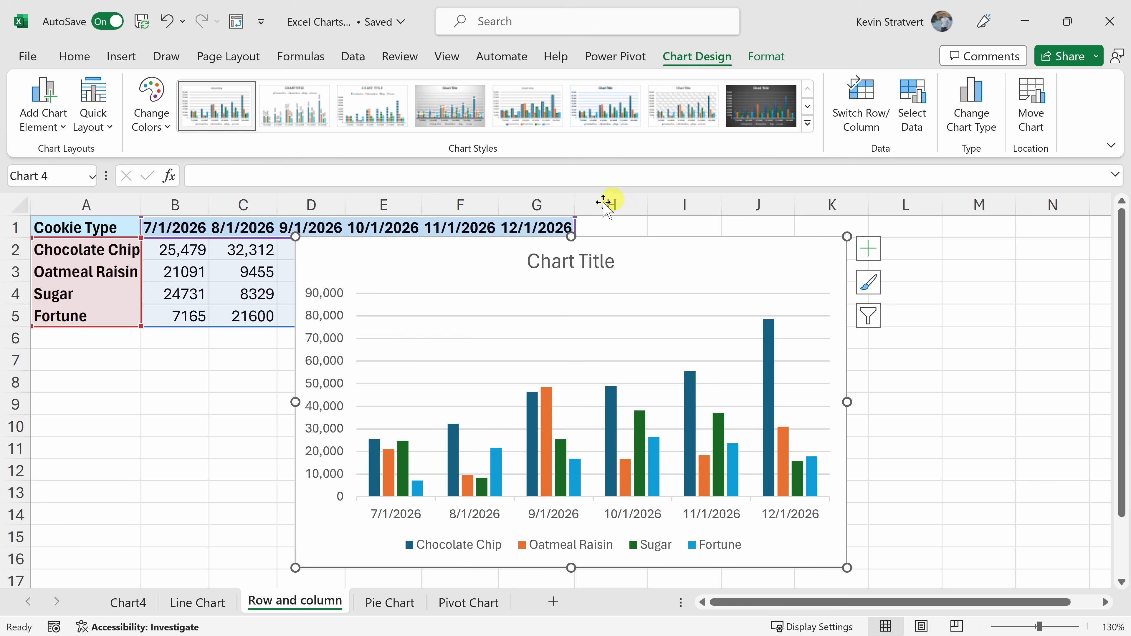
click(856, 98)
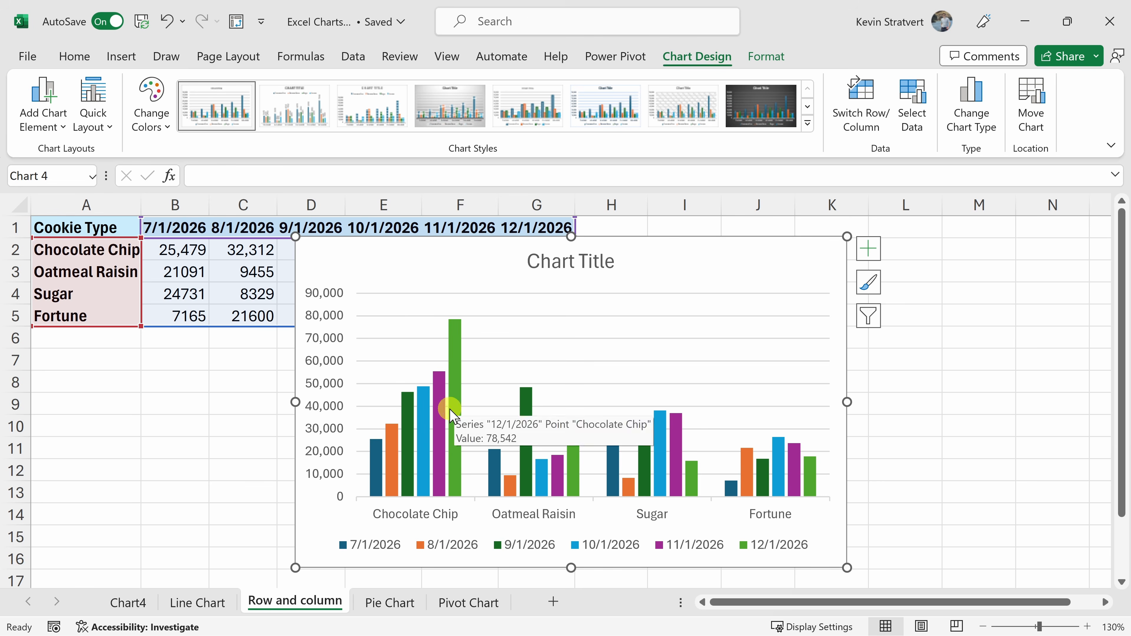
click(868, 95)
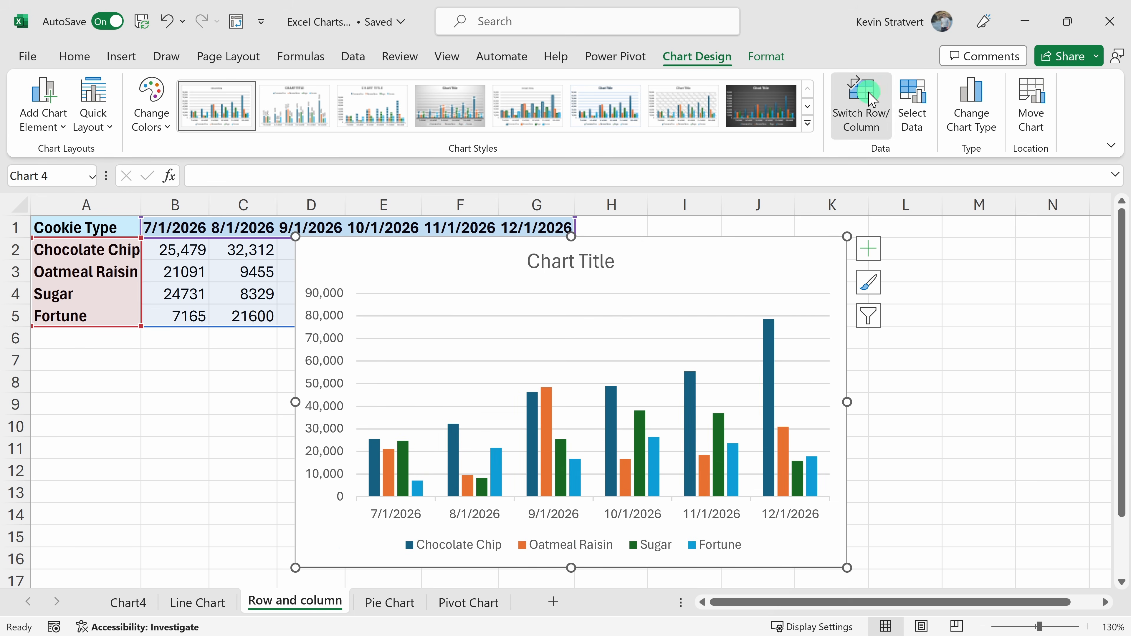
click(871, 98)
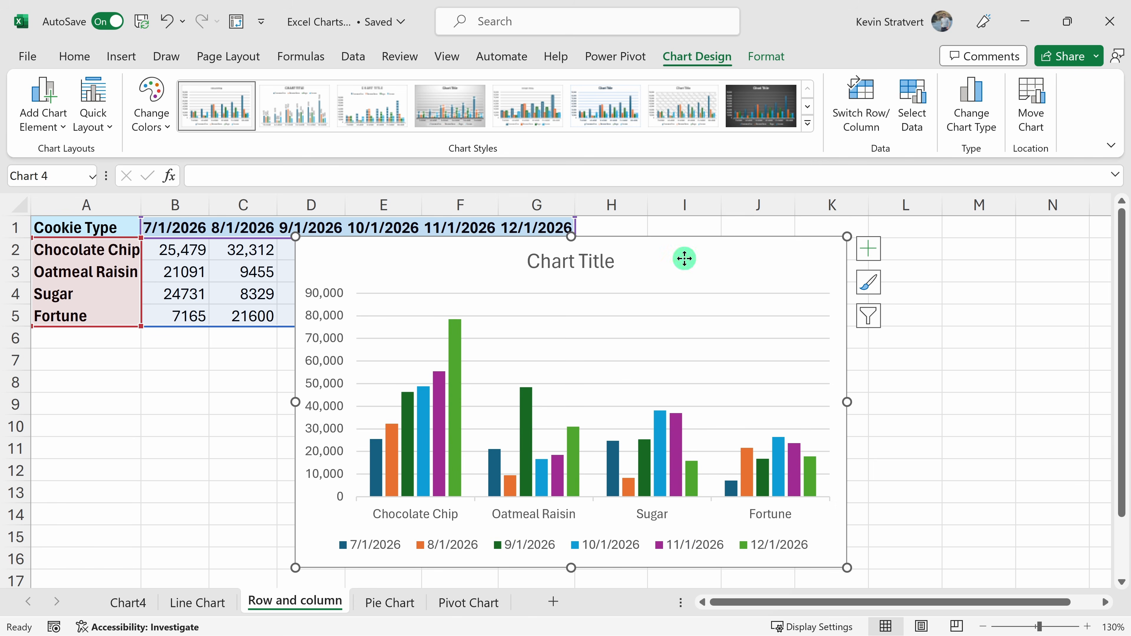
key(Delete)
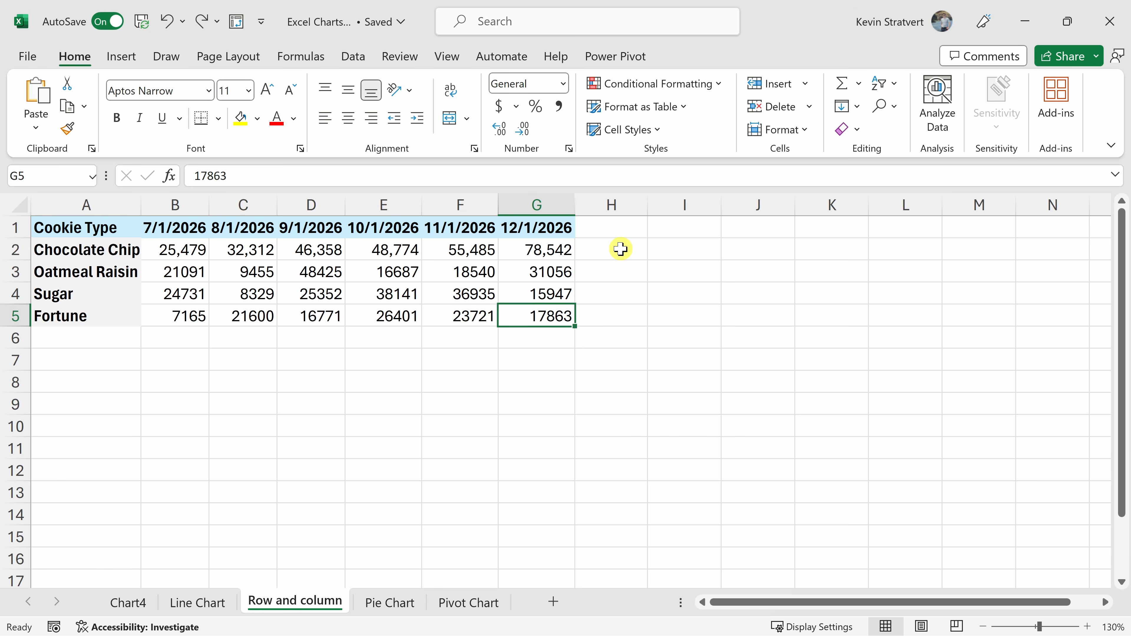
Insert line sparklines for the monthly sales in B2:G5, placing them in H2:H5.
drag(183, 251, 534, 315)
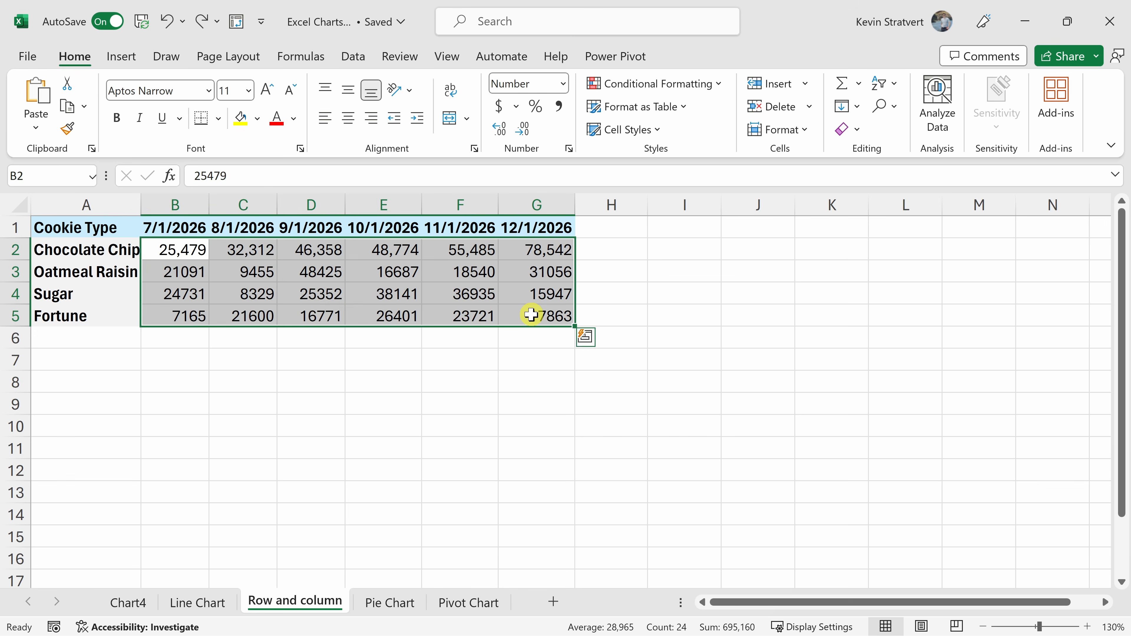
click(123, 57)
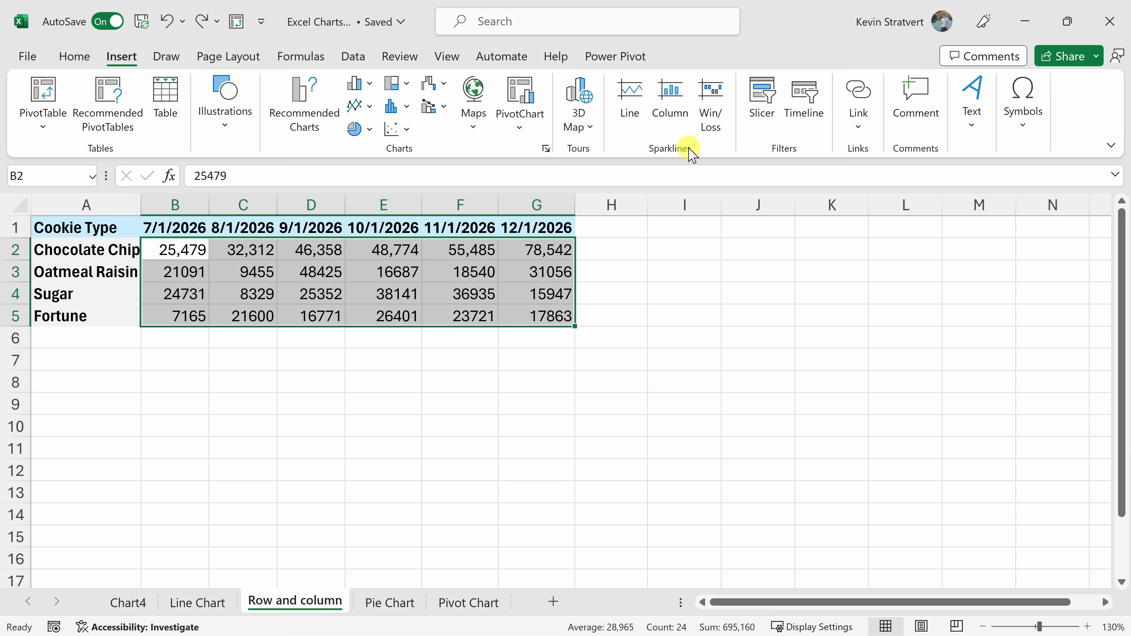
click(635, 101)
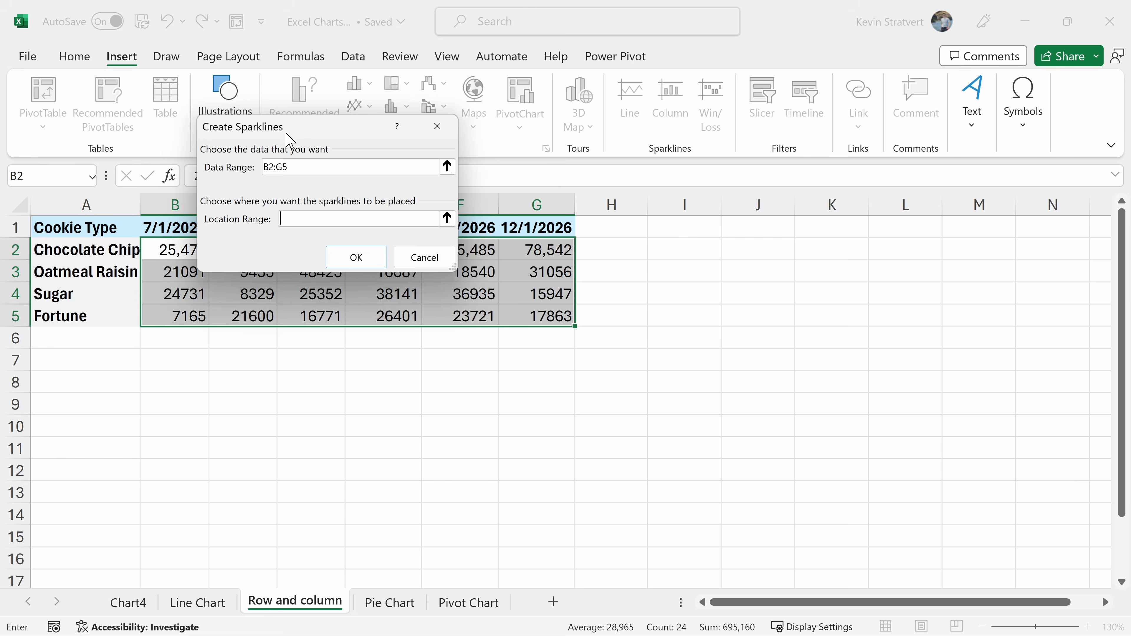
click(304, 166)
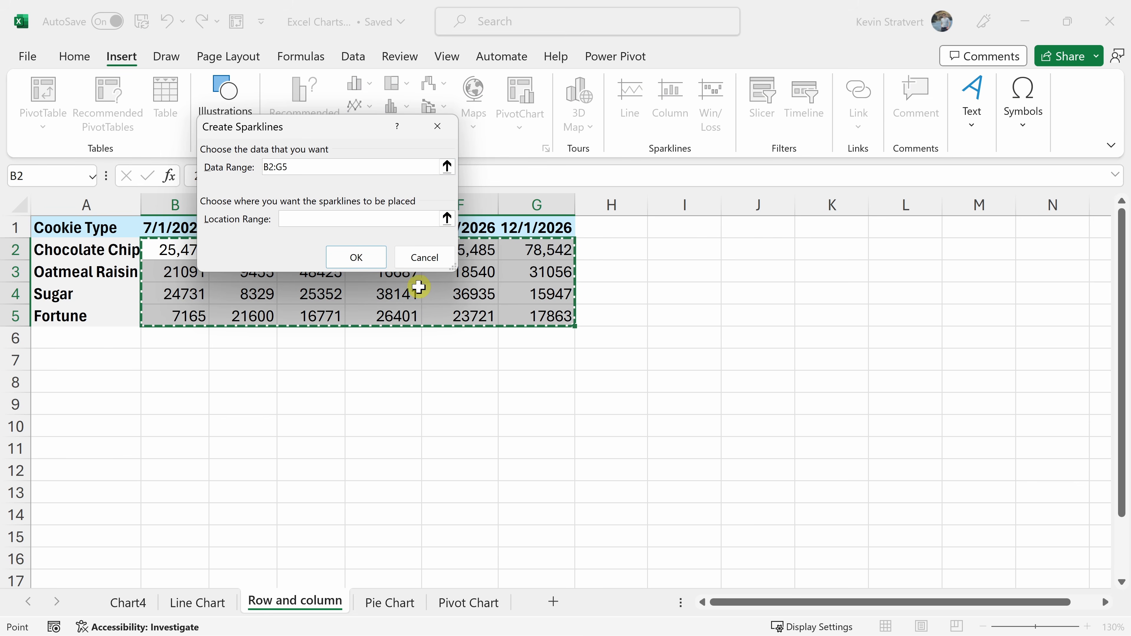
click(299, 221)
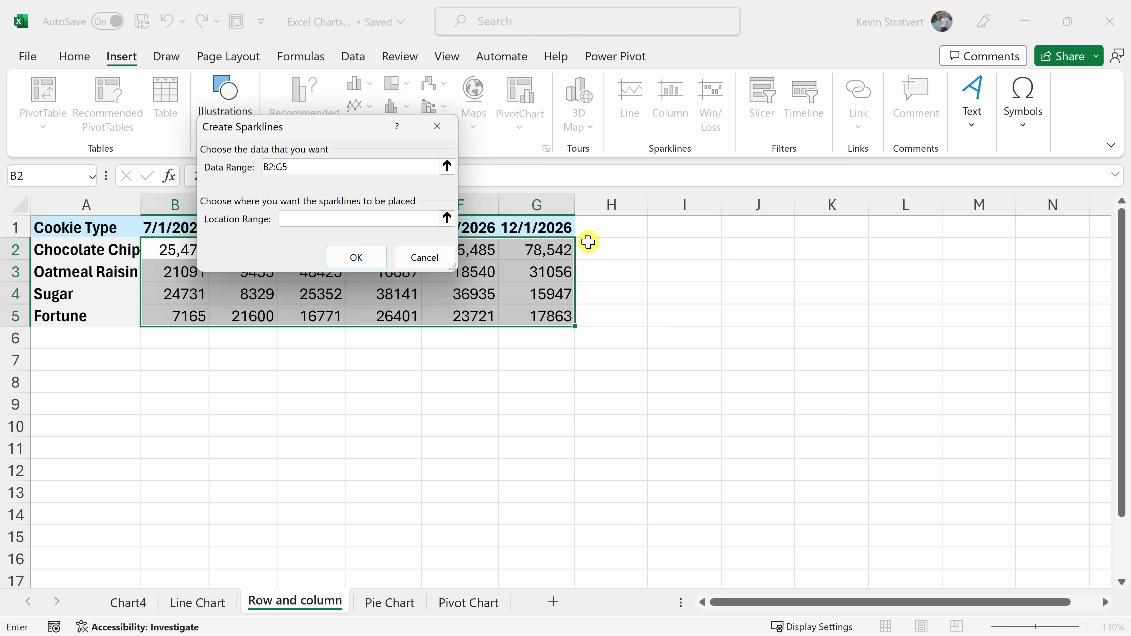
drag(609, 245, 608, 317)
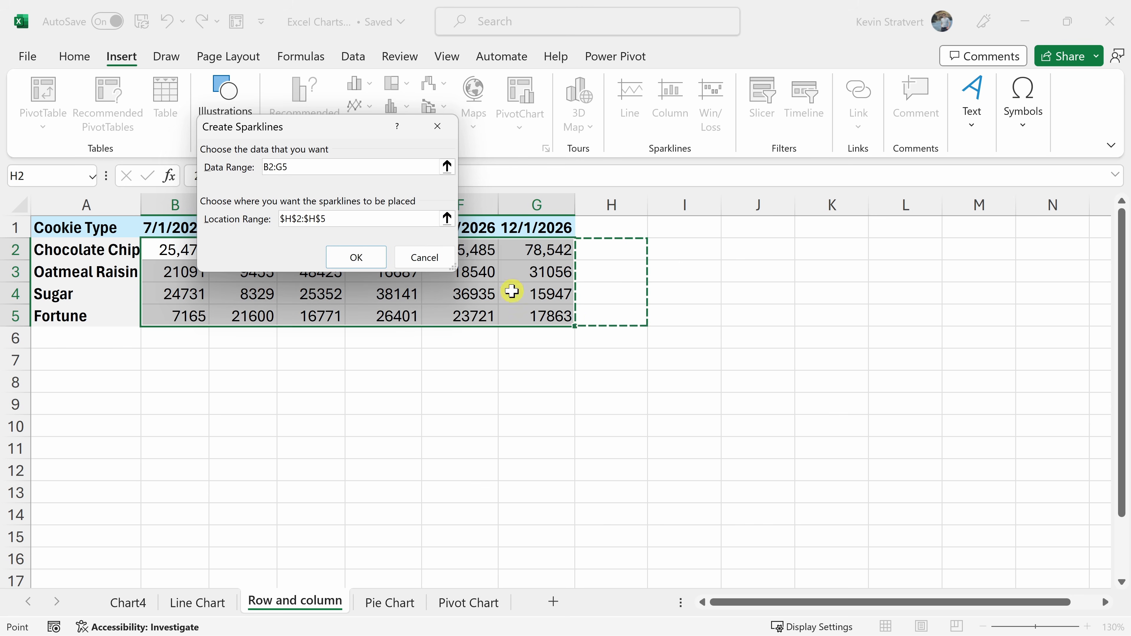
click(365, 261)
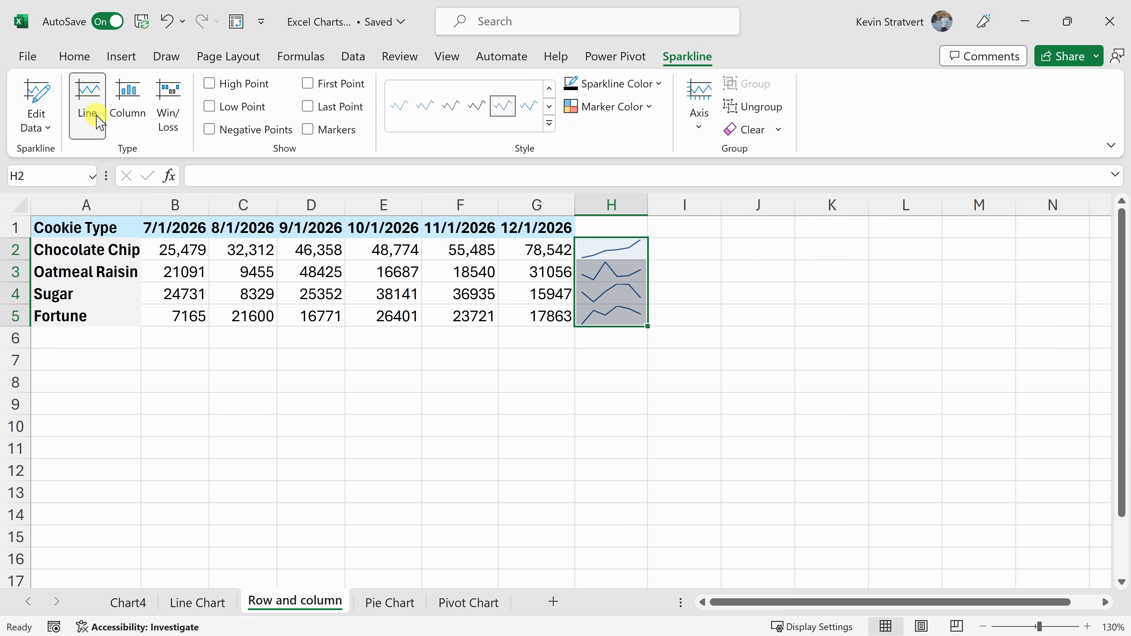
Try the column and win/loss types on the sparklines in H2:H5, and return them to the line type.
click(127, 119)
click(168, 105)
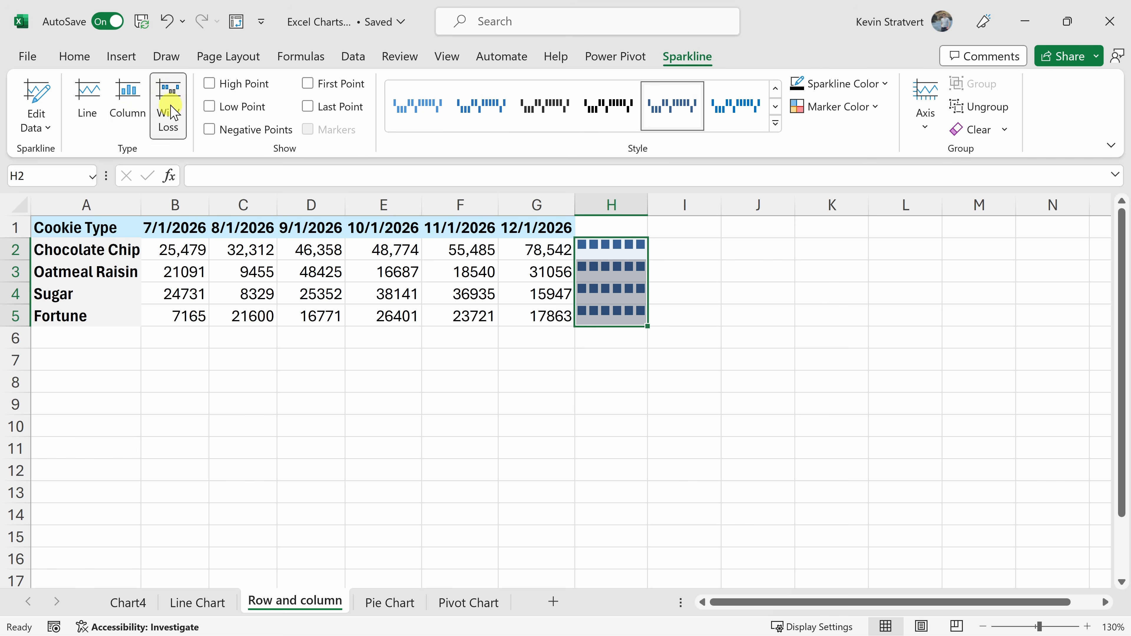
click(131, 114)
click(99, 115)
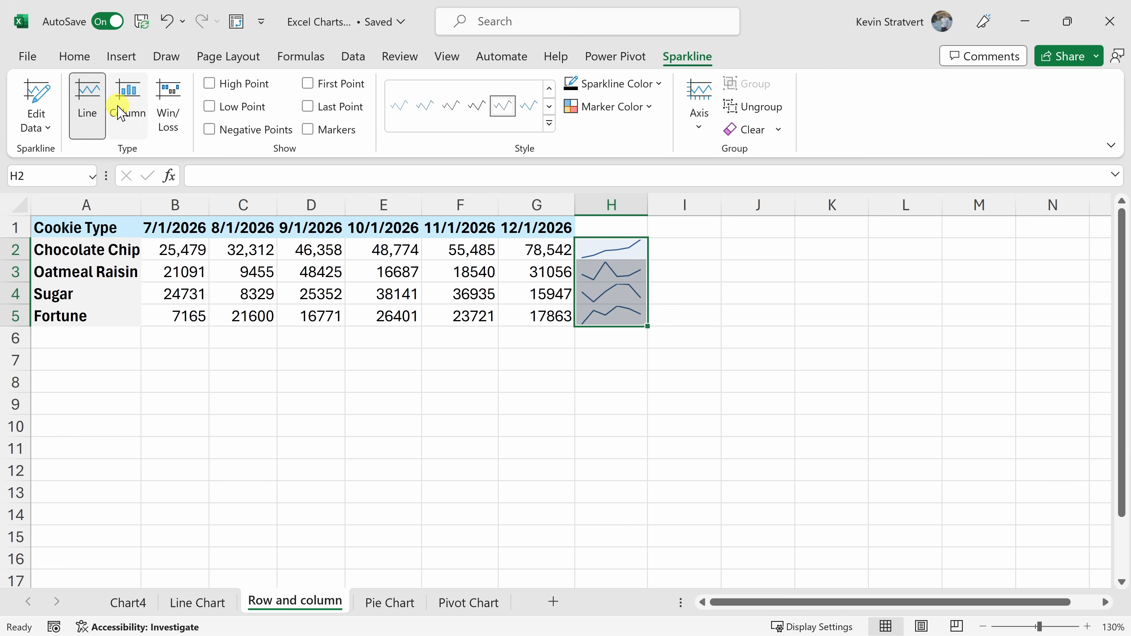
Try highlighting the sparklines' high points and check the marker color options without changing them.
click(209, 84)
click(210, 84)
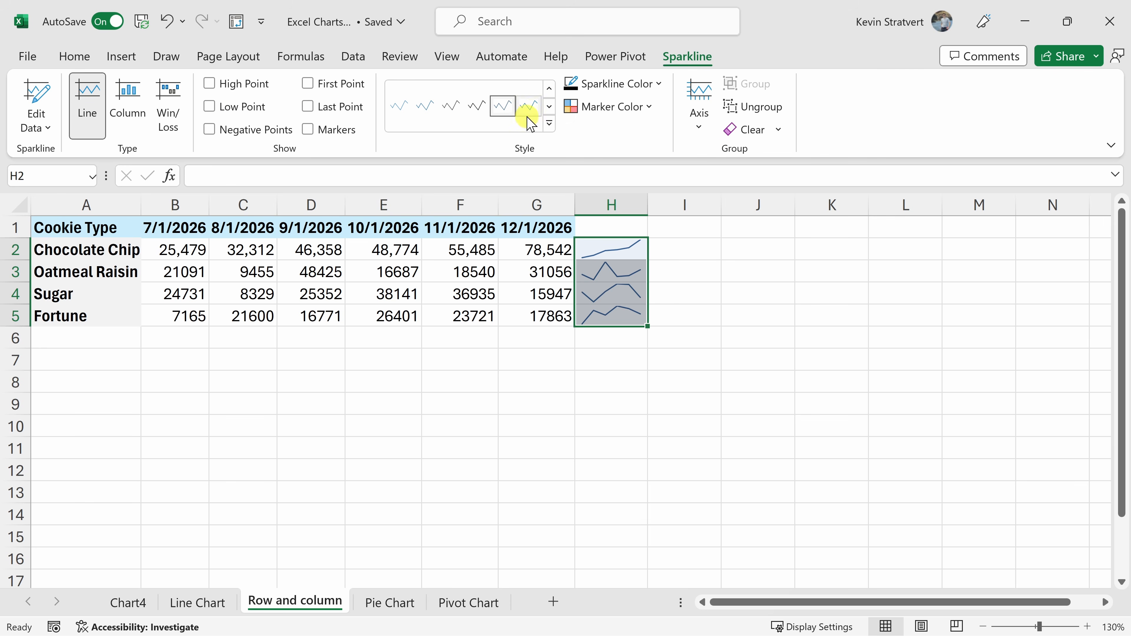
click(640, 107)
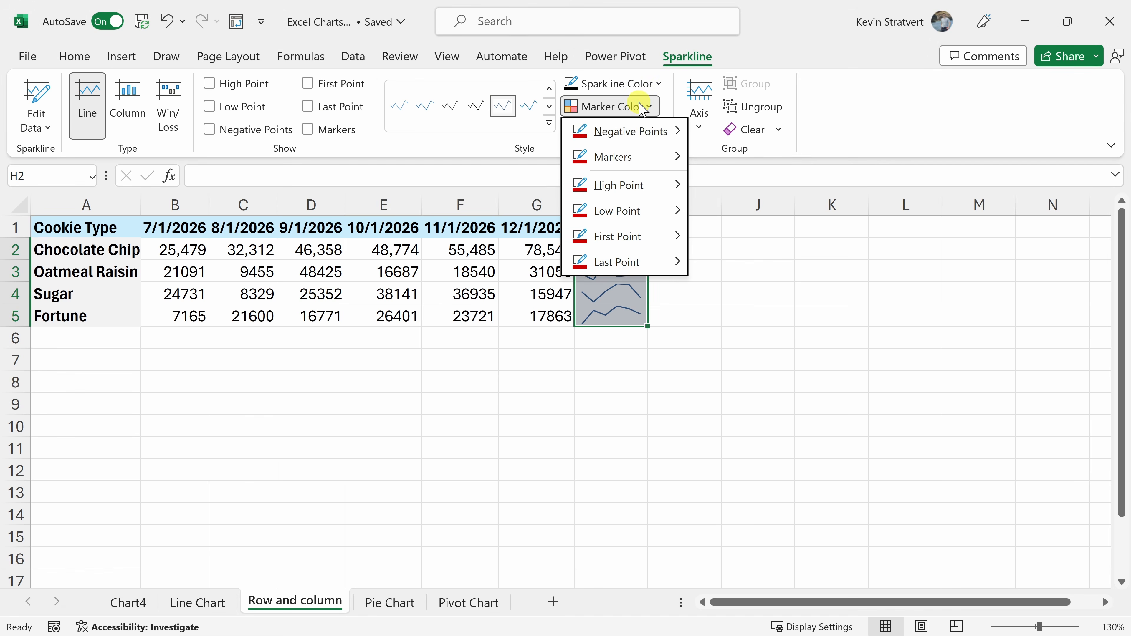
mouse_move(643, 134)
click(643, 110)
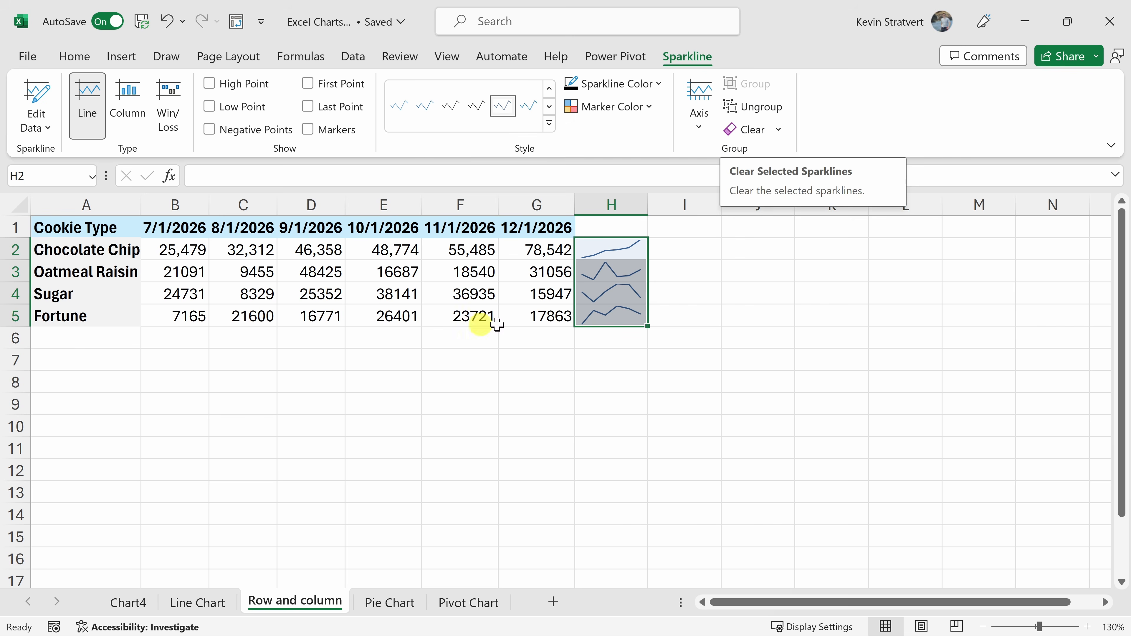
Insert a default column chart of the # Sold figures by cookie type on the Pie Chart sheet and position it beside the data.
click(389, 603)
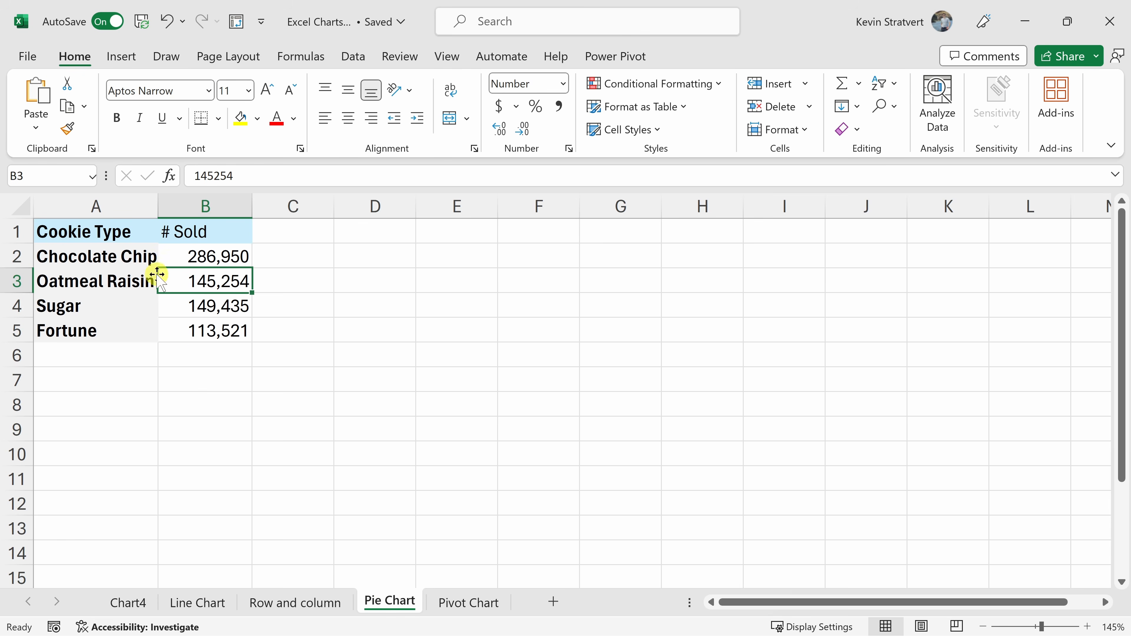
drag(119, 233, 204, 328)
click(208, 328)
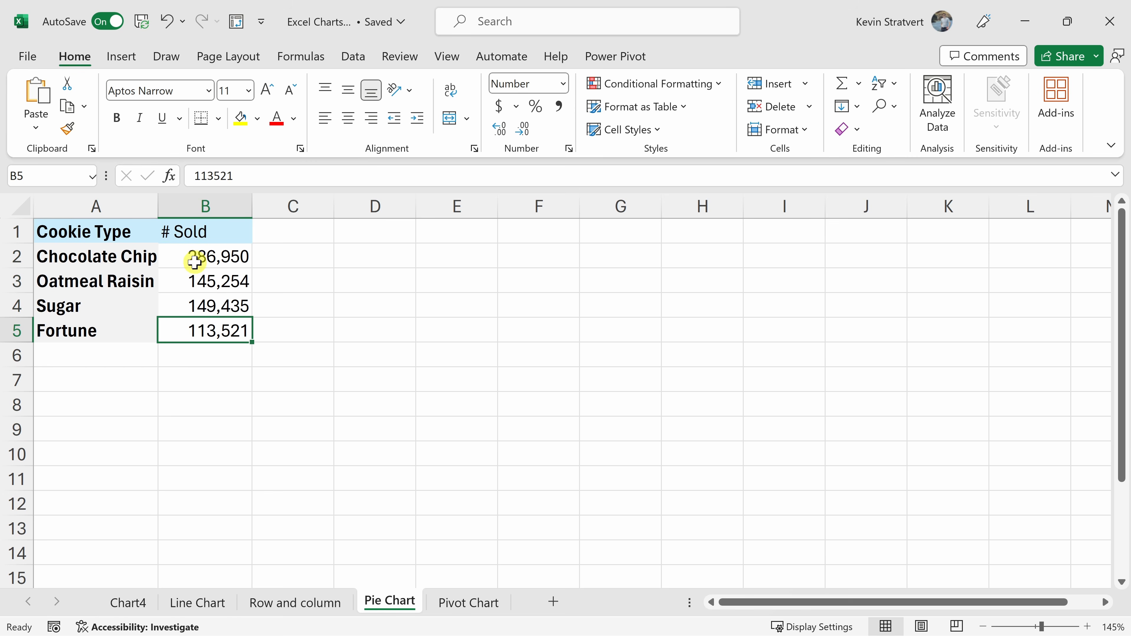
drag(139, 254, 226, 246)
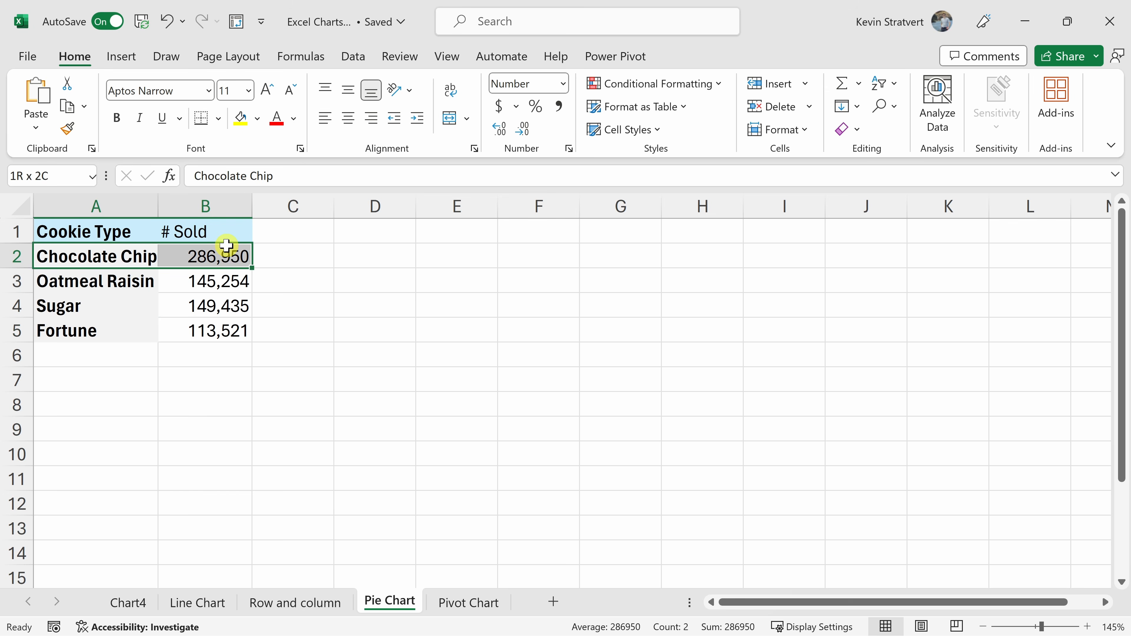
drag(227, 245, 226, 247)
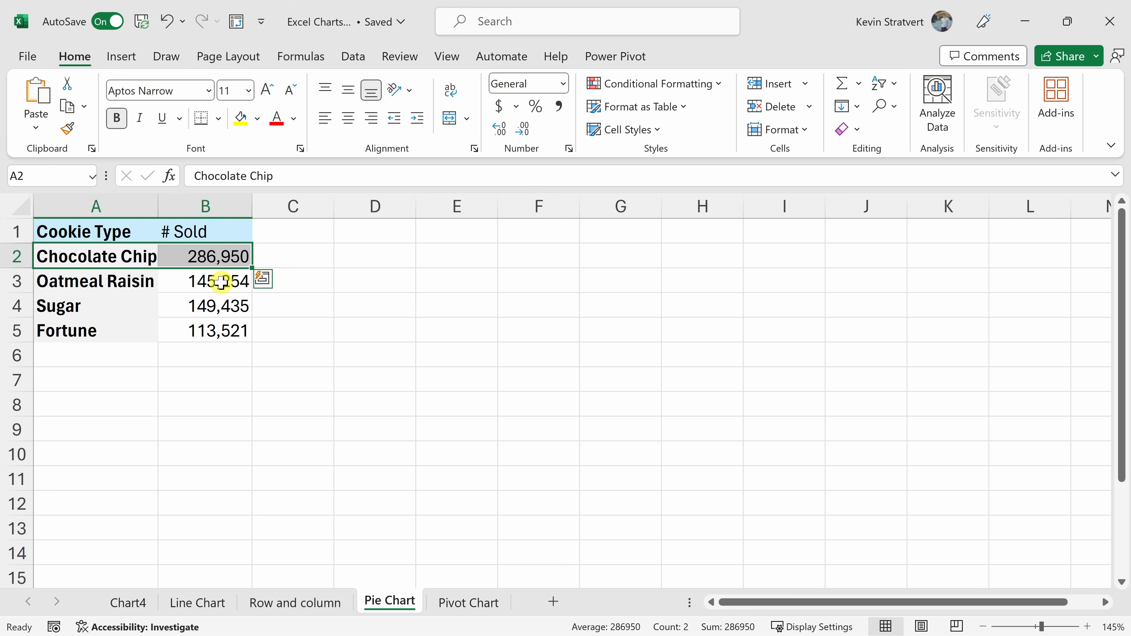
click(222, 282)
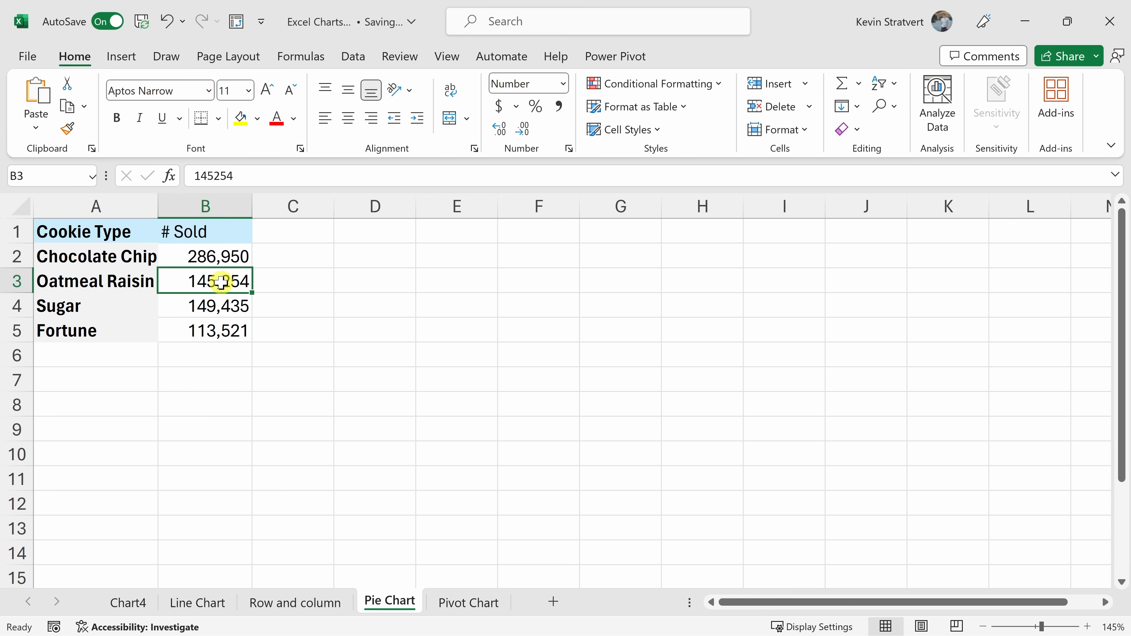
key(alt+F1)
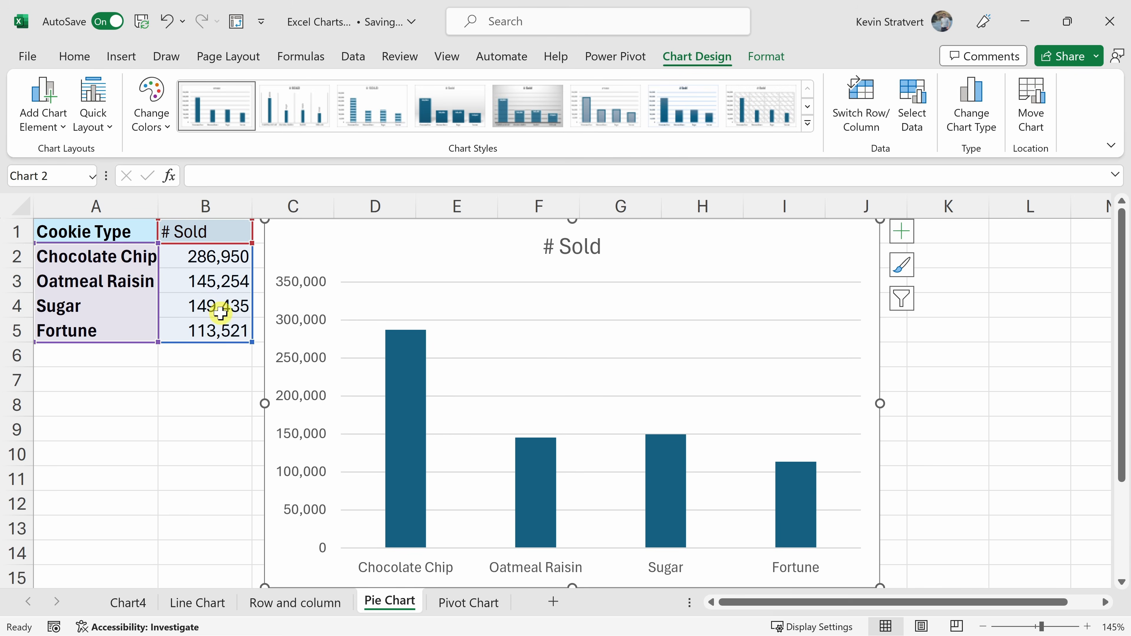
scroll(227, 316, down, 2)
drag(518, 242, 535, 249)
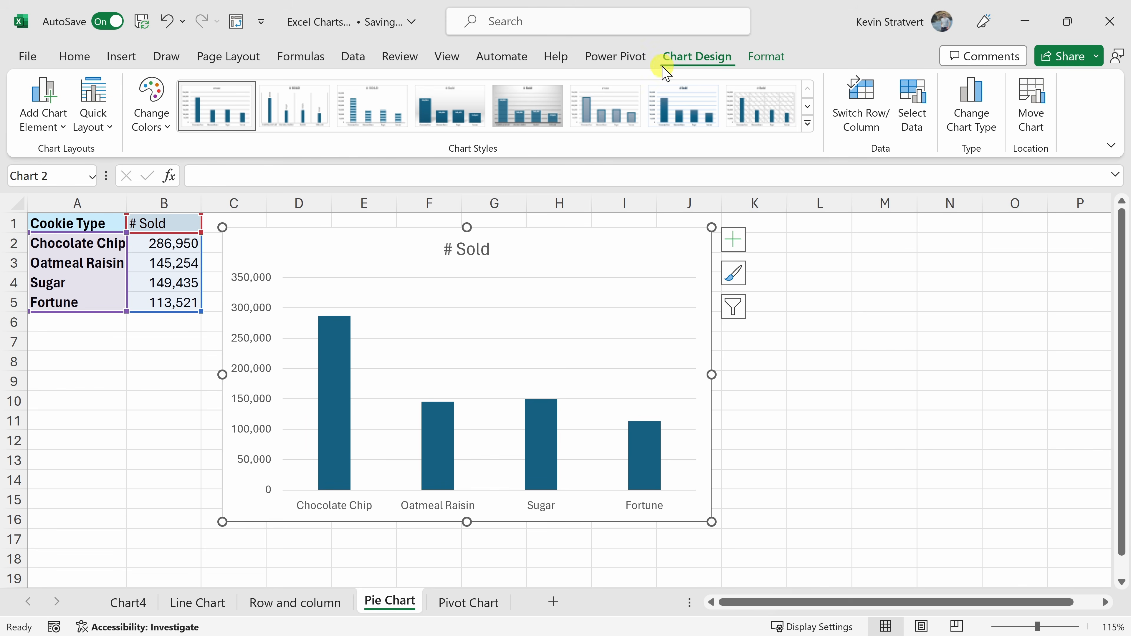
Change the # Sold column chart to a basic Pie chart.
click(969, 130)
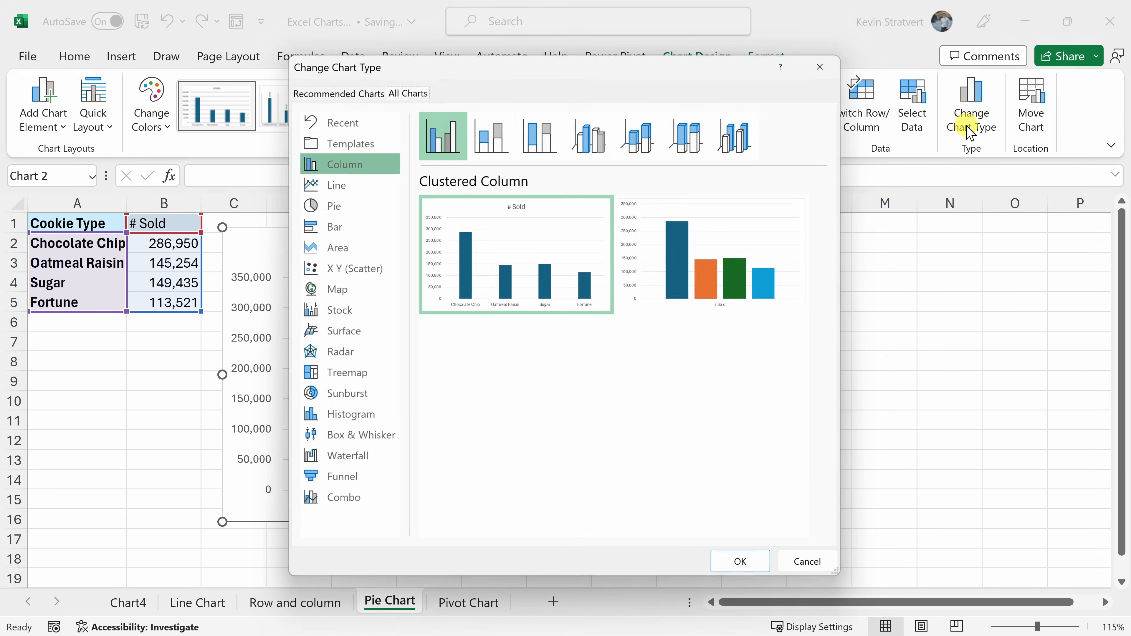
click(348, 205)
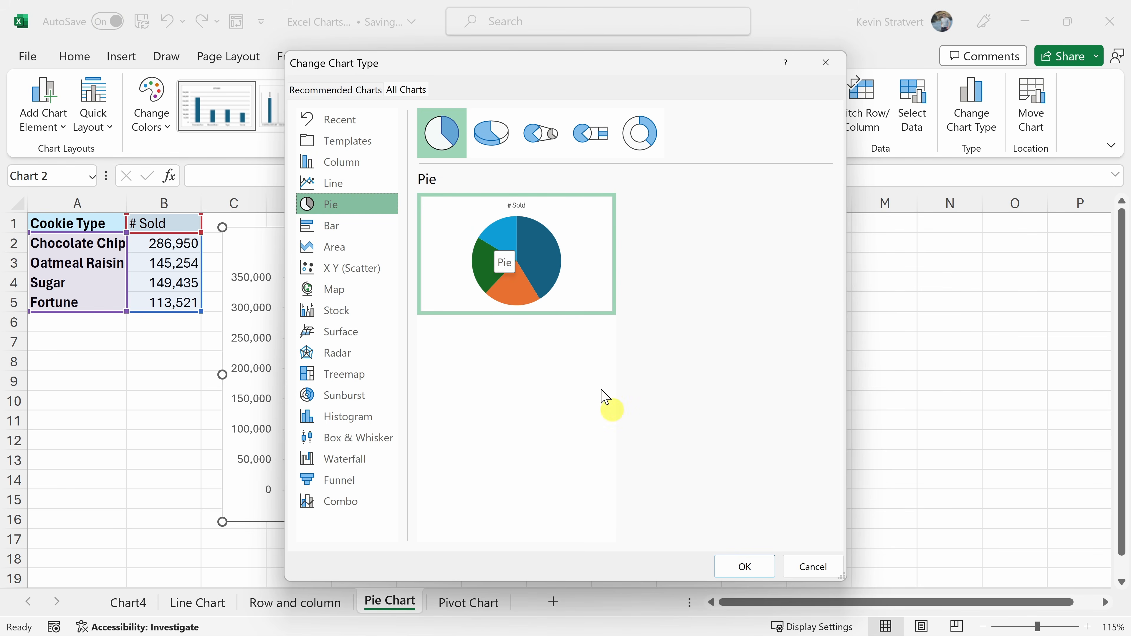
click(757, 567)
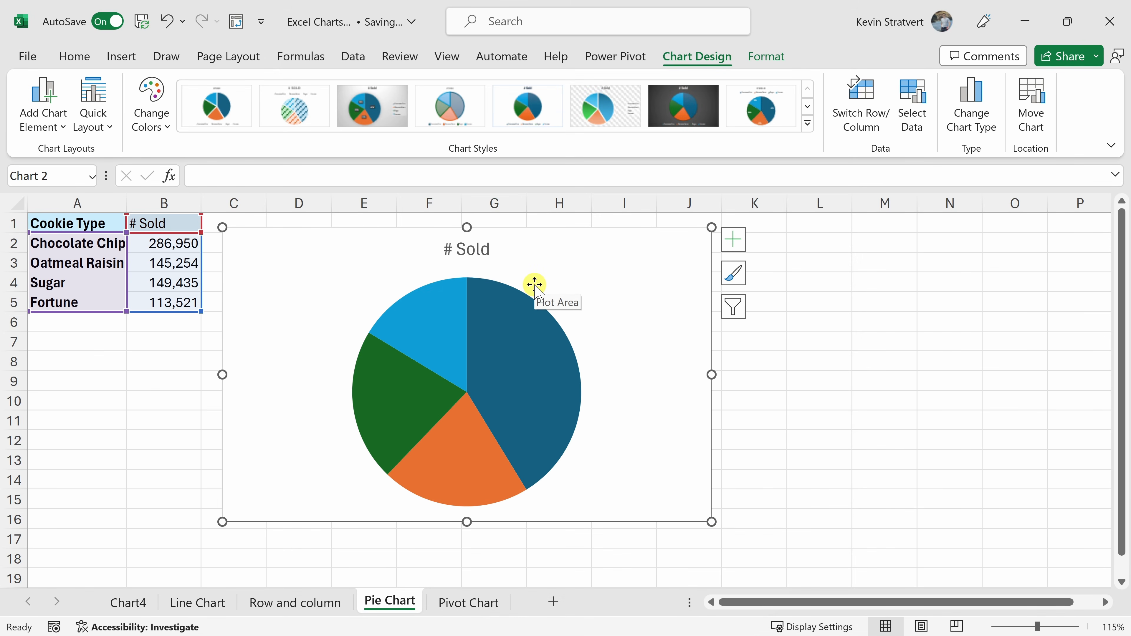
Apply the quick layout Layout 1 to the pie chart to add category and percentage labels to its slices.
mouse_move(533, 342)
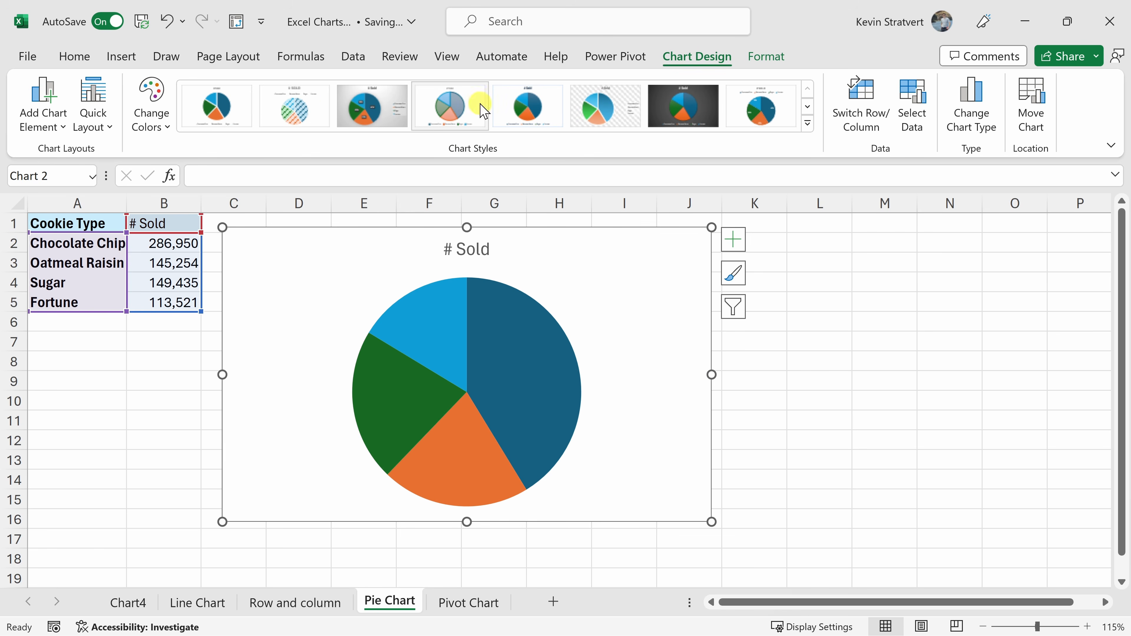
click(103, 125)
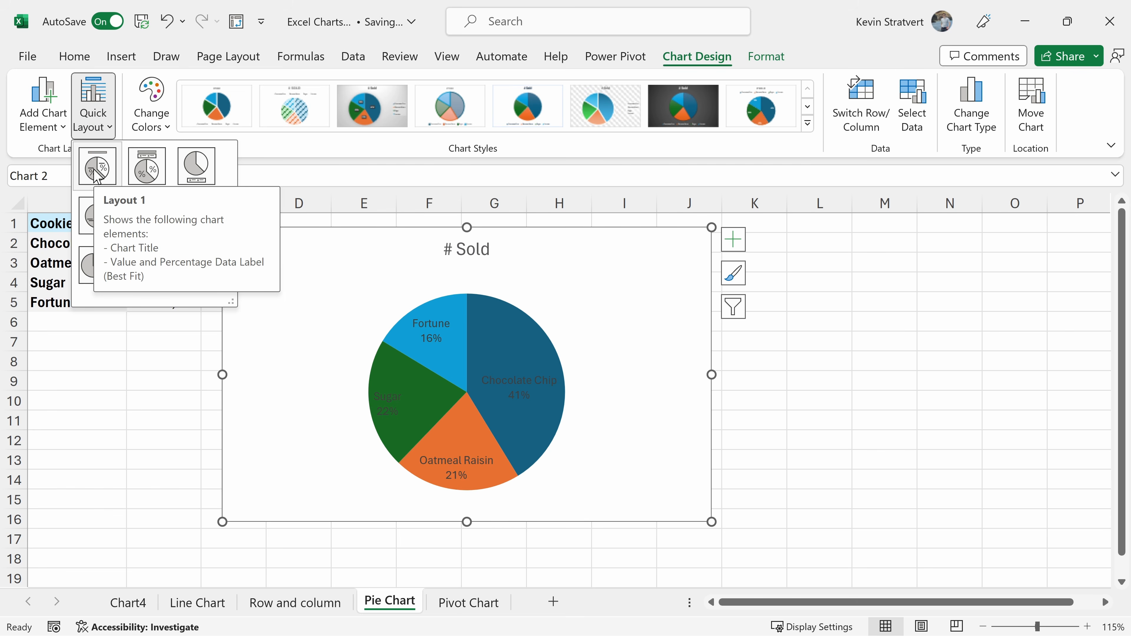
click(97, 175)
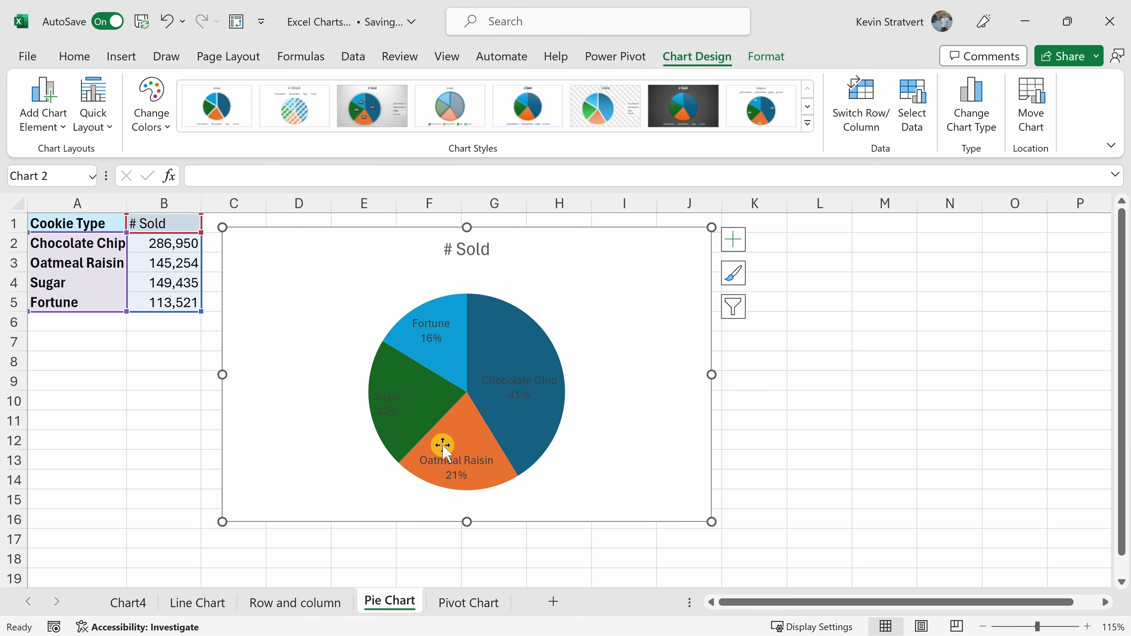
Set the text fill of the pie chart's data labels to white.
click(518, 381)
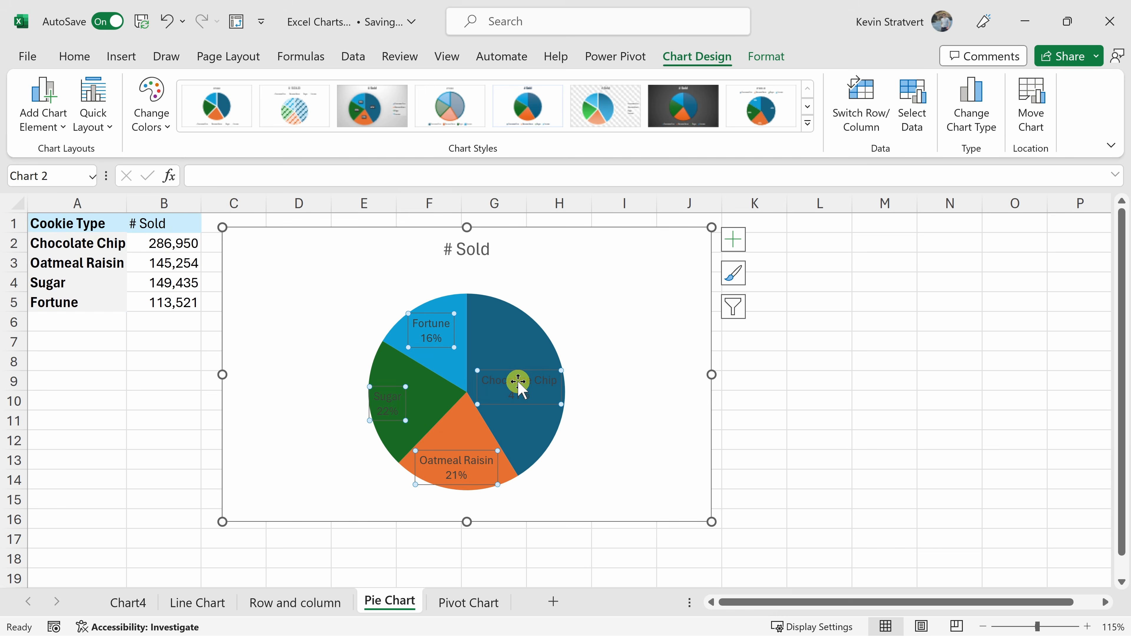
click(754, 63)
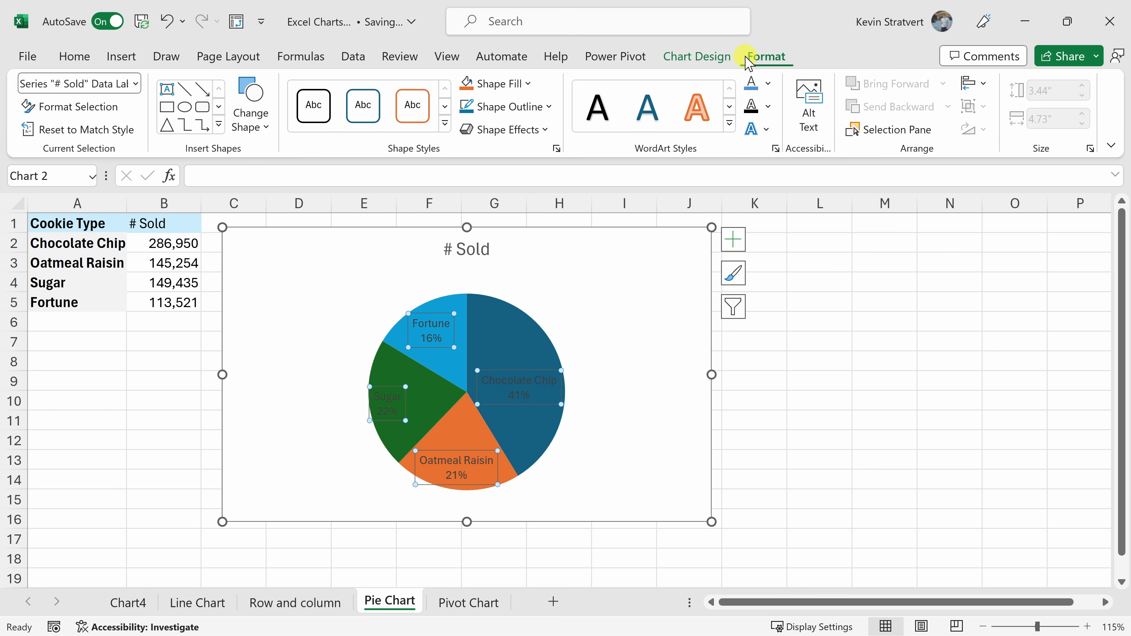
click(770, 85)
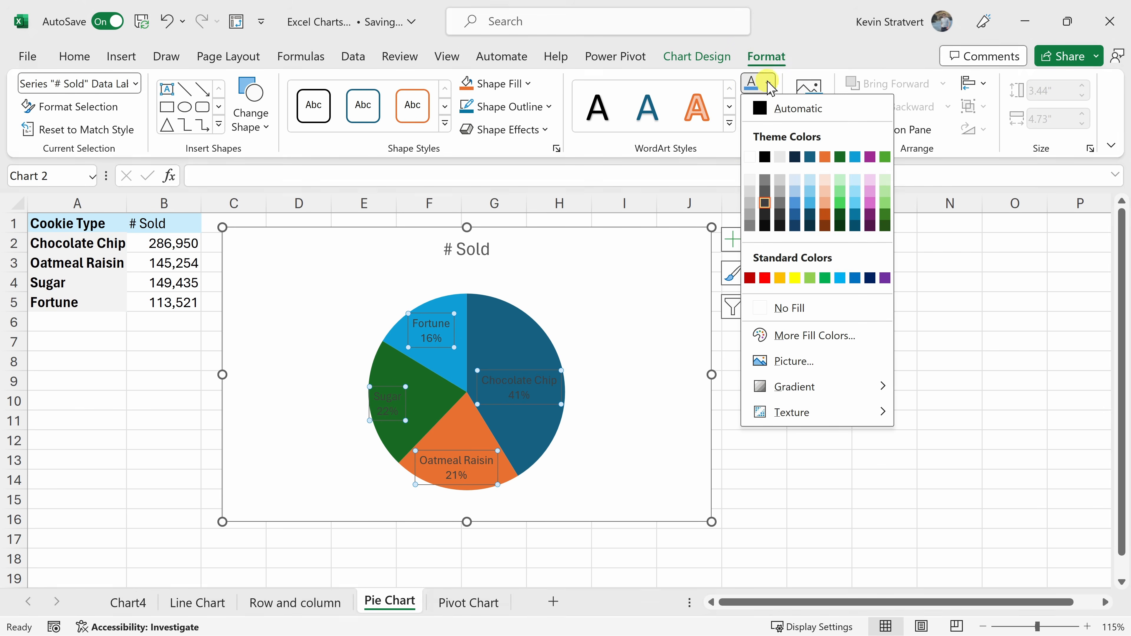
click(751, 157)
click(612, 280)
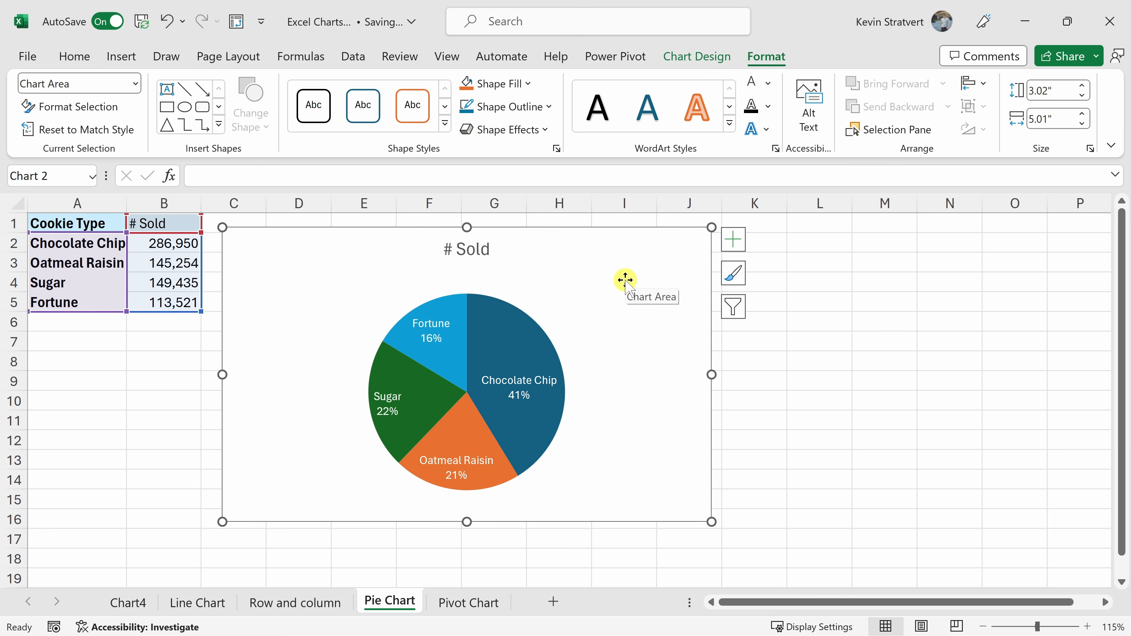
Examine the Cookie Type, Month and Sales columns of the data on the Pivot Chart sheet.
click(471, 605)
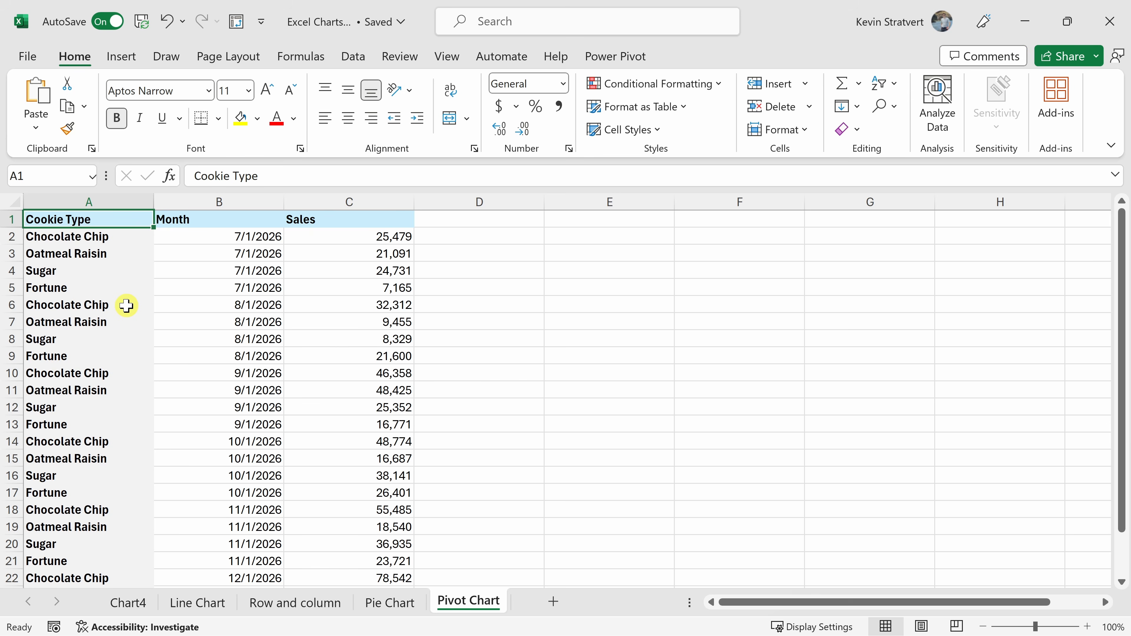
scroll(128, 258, down, 2)
scroll(128, 258, up, 2)
drag(103, 221, 361, 485)
click(207, 409)
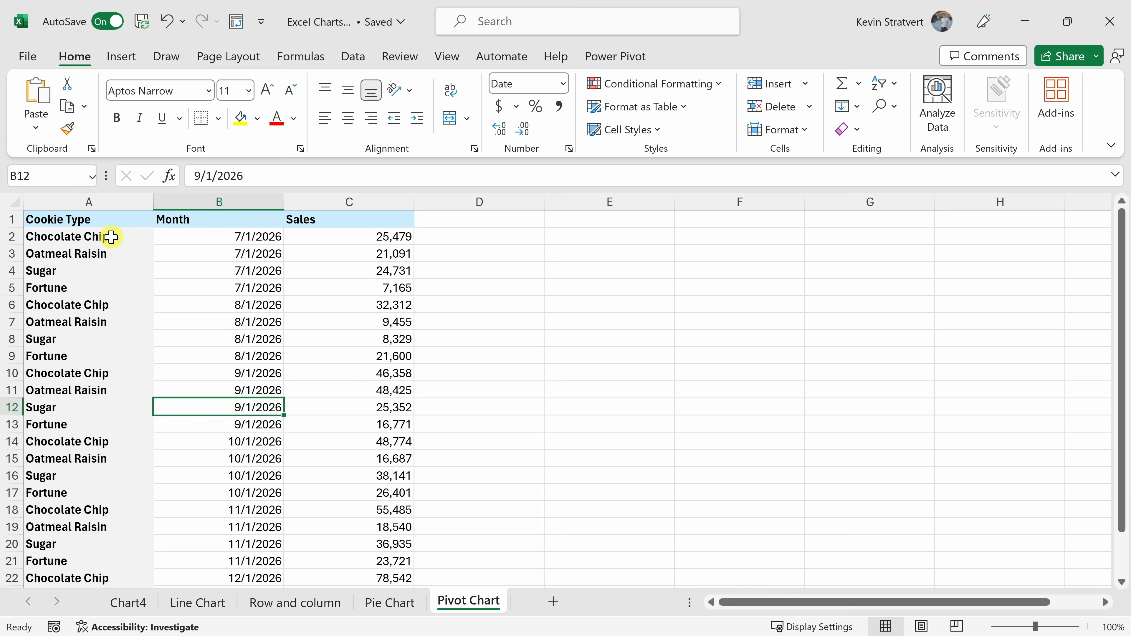
click(108, 220)
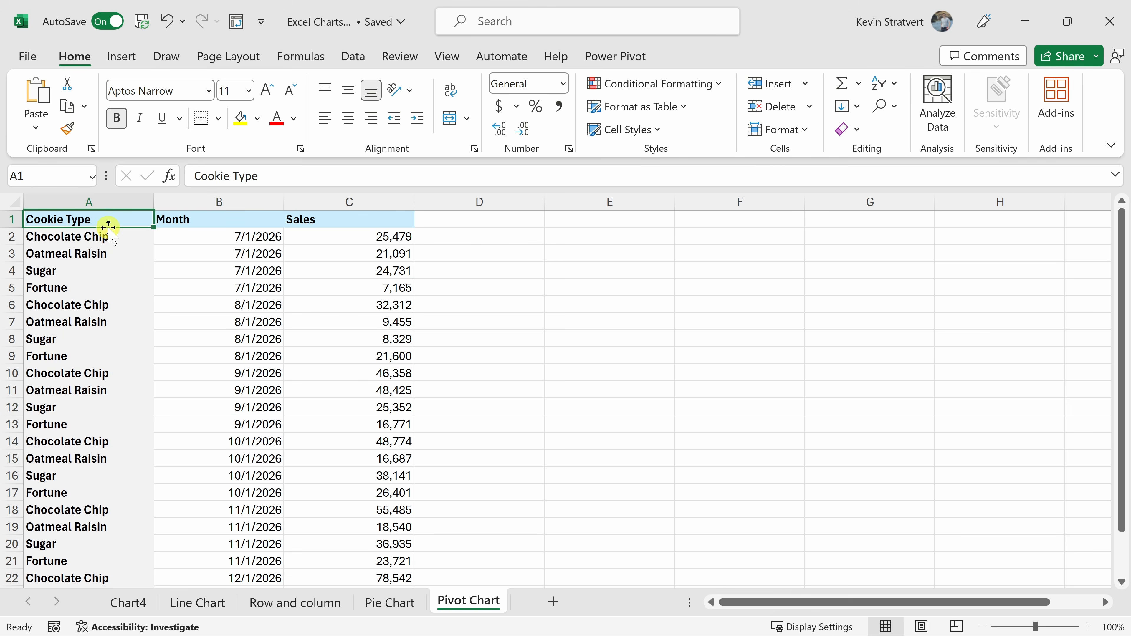
drag(109, 235, 102, 306)
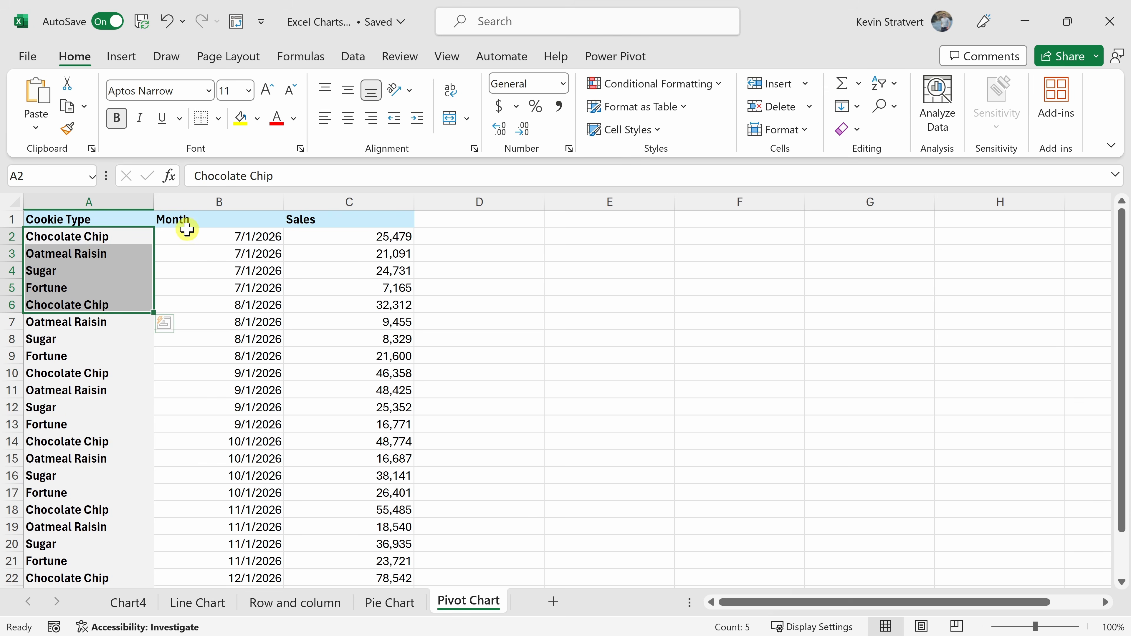
drag(211, 235, 225, 391)
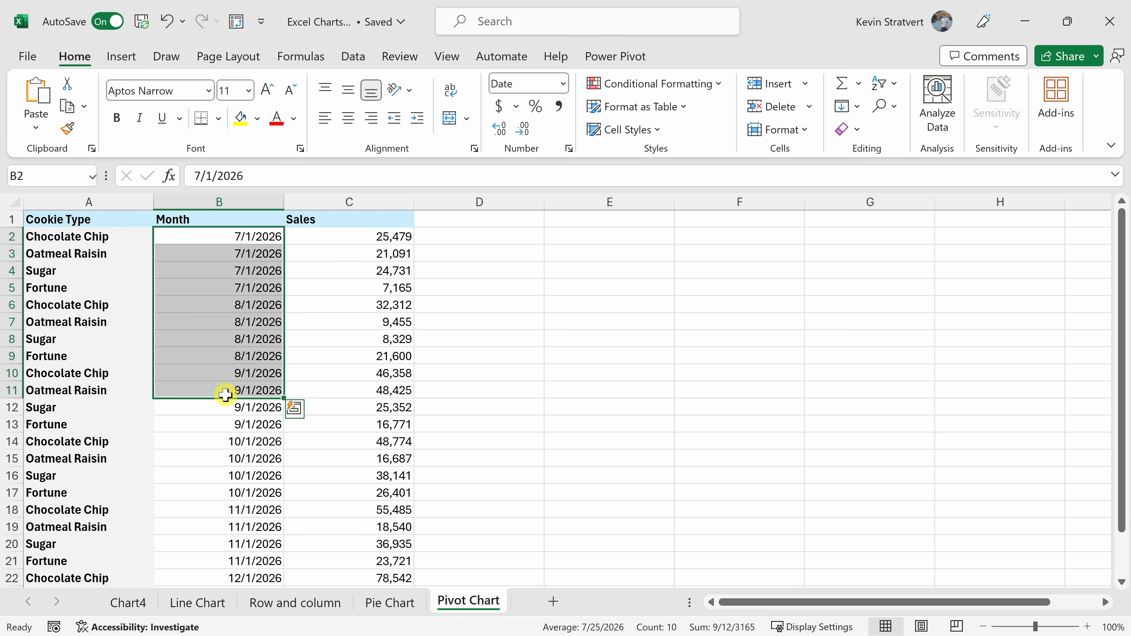
drag(351, 220, 362, 417)
click(361, 457)
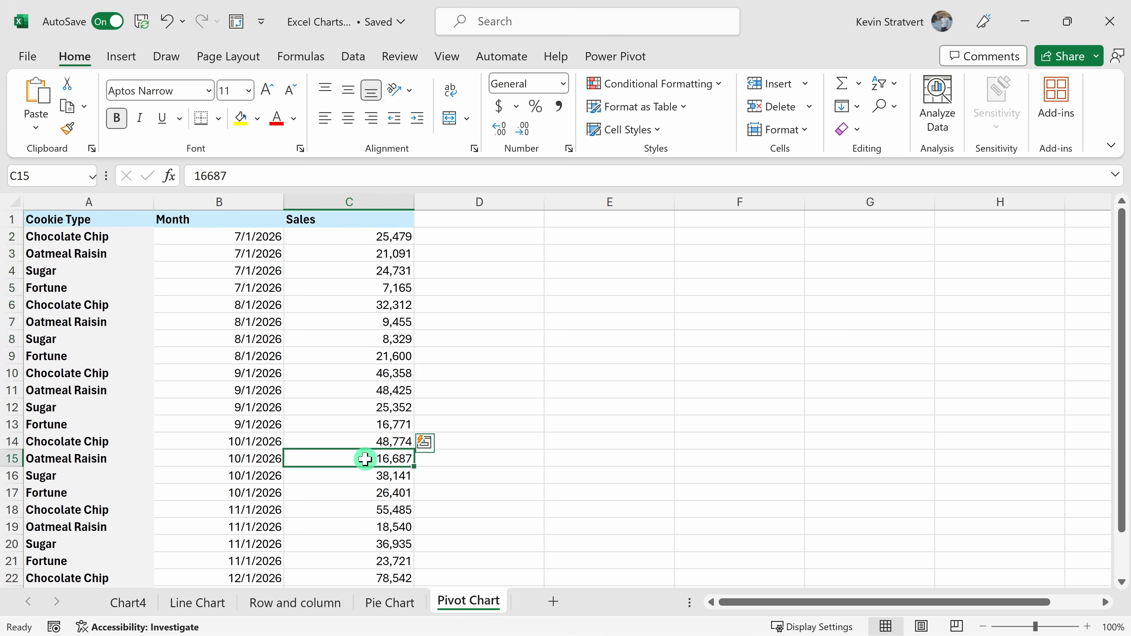
Insert a PivotChart on a new worksheet from the range A1:C25 of the Pivot Chart sheet.
click(269, 370)
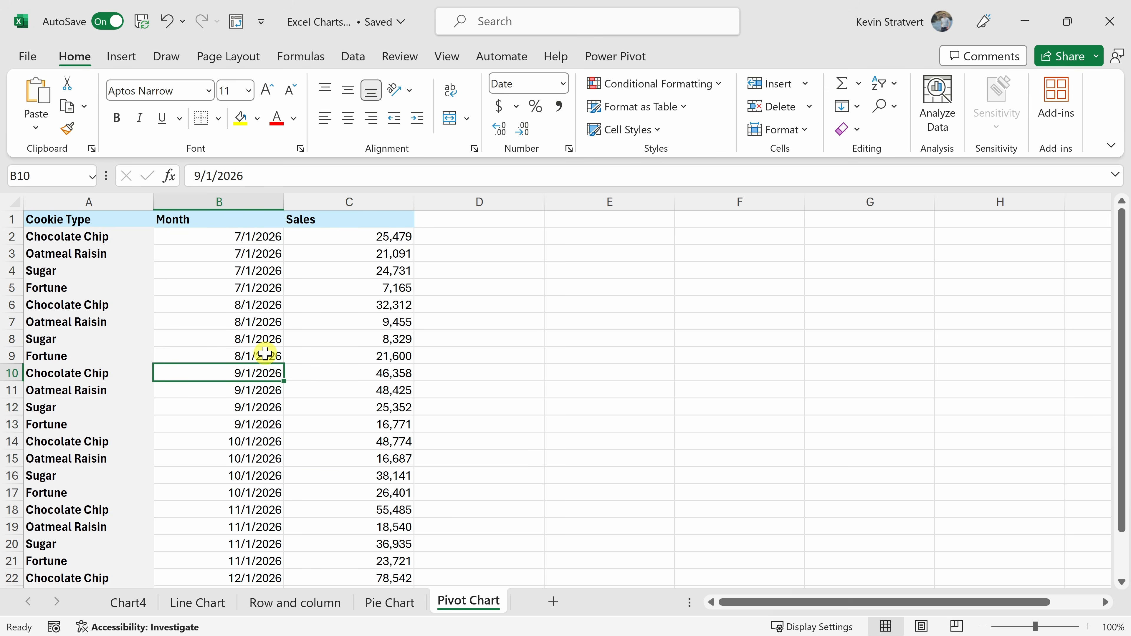
click(126, 57)
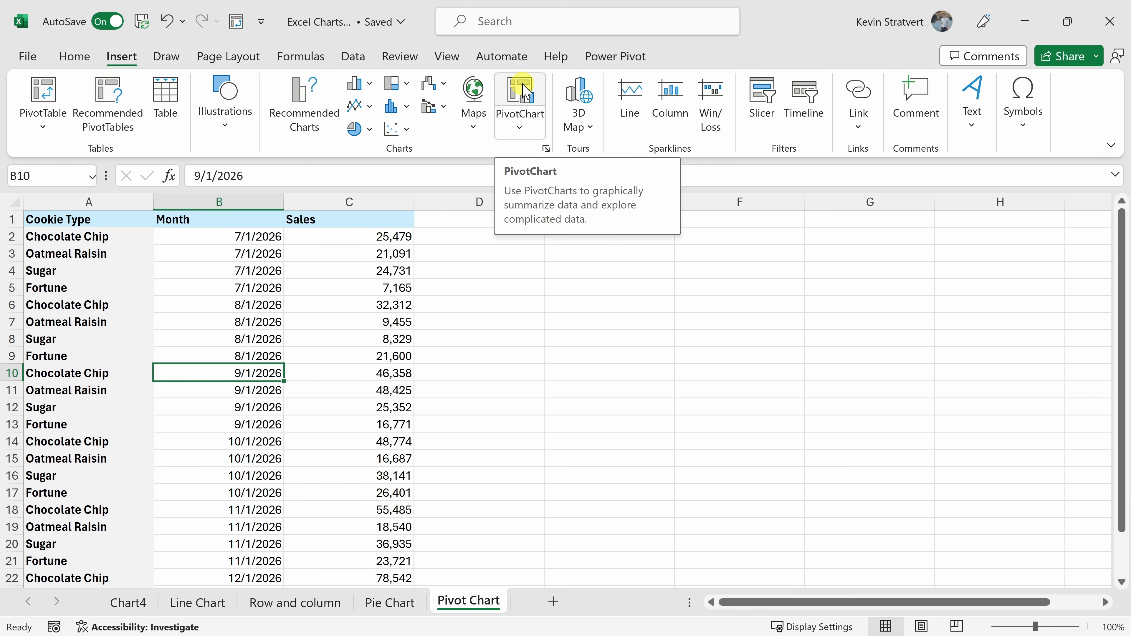
click(526, 91)
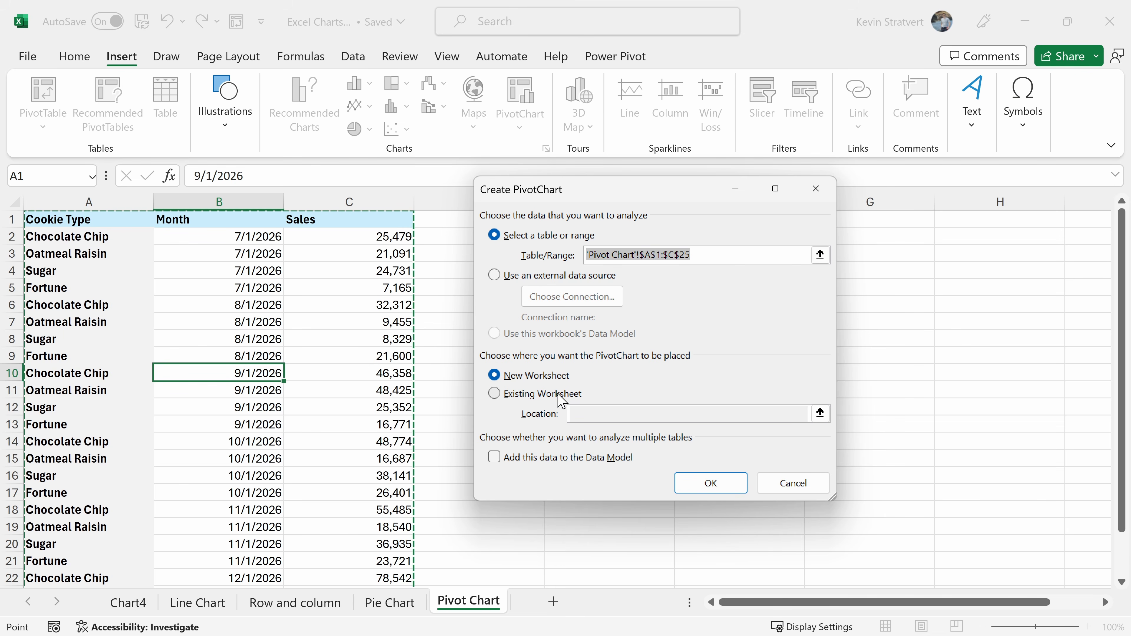
click(709, 486)
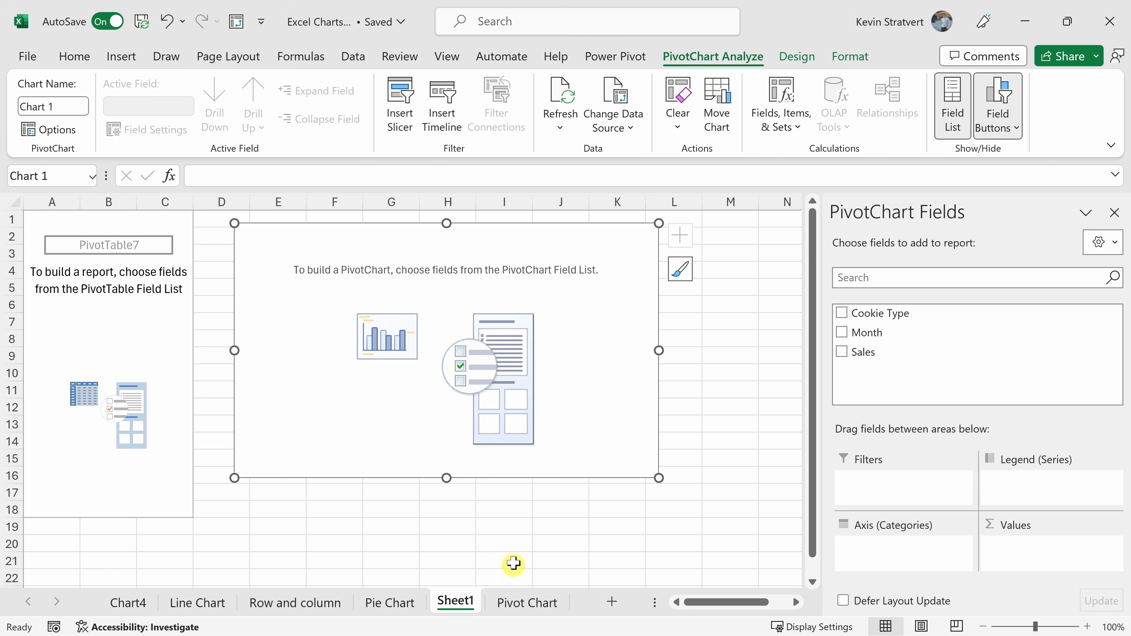
Check the source data on the Pivot Chart sheet, and add the Sales field to the Values of the PivotChart on Sheet1.
click(535, 603)
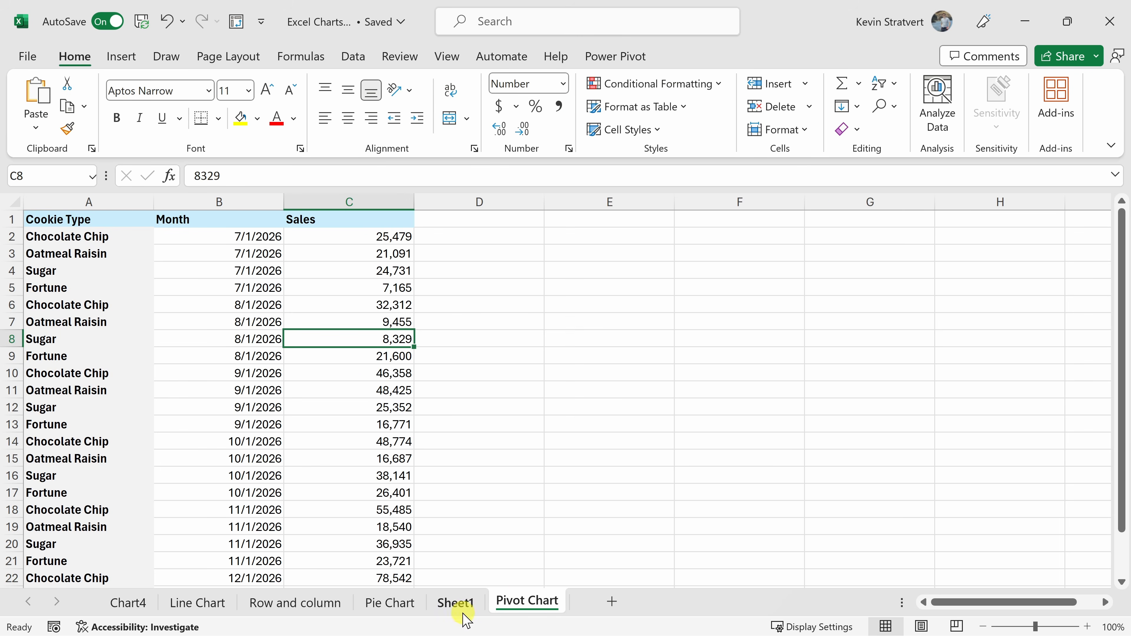
click(459, 603)
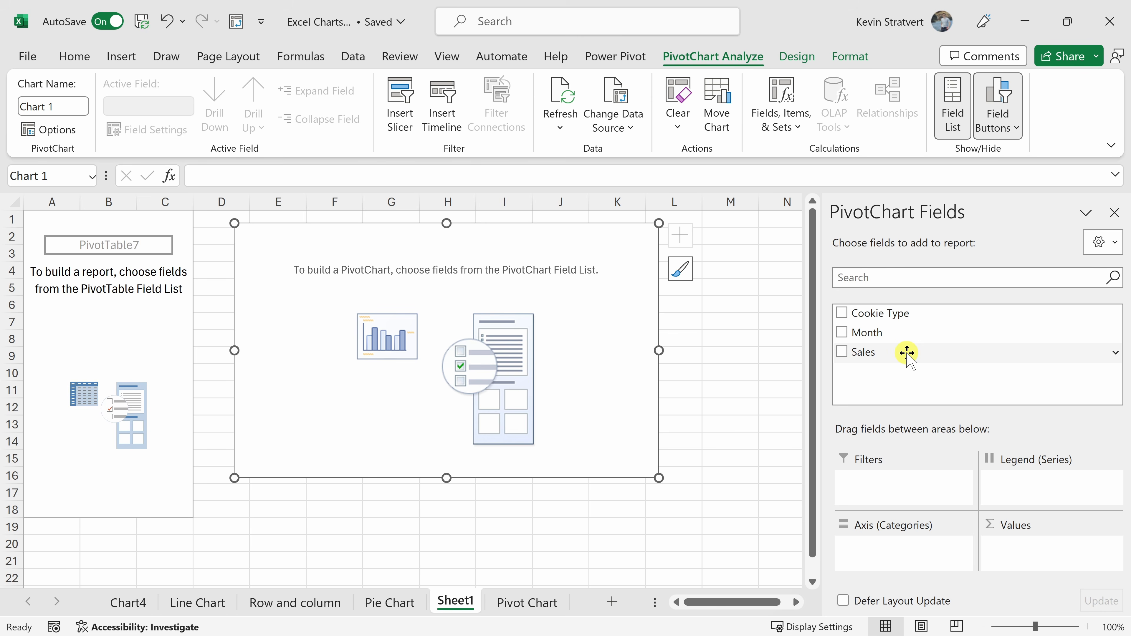
drag(906, 352, 1027, 549)
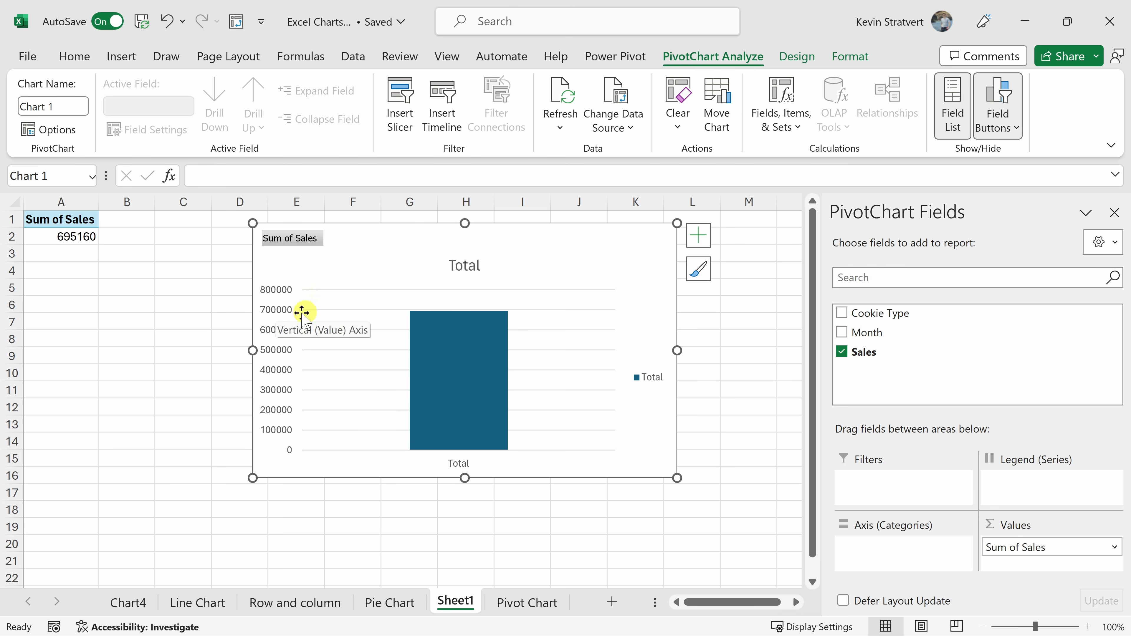
mouse_move(487, 321)
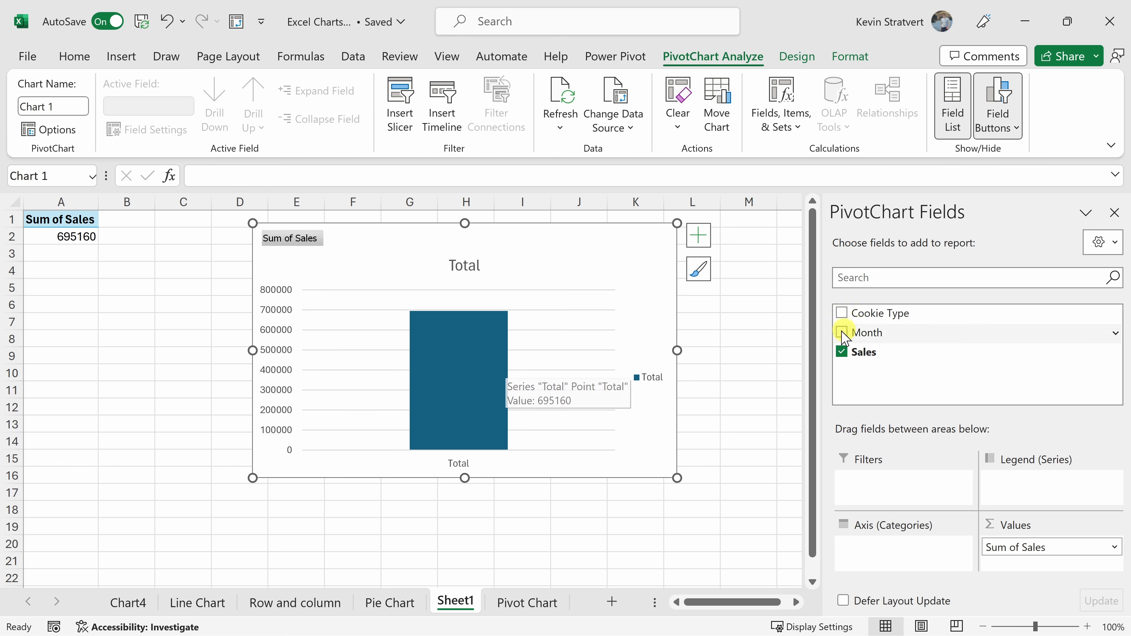
Add Cookie Type to the PivotChart's Axis (Categories) and Month to its Legend (Series).
drag(905, 308, 928, 555)
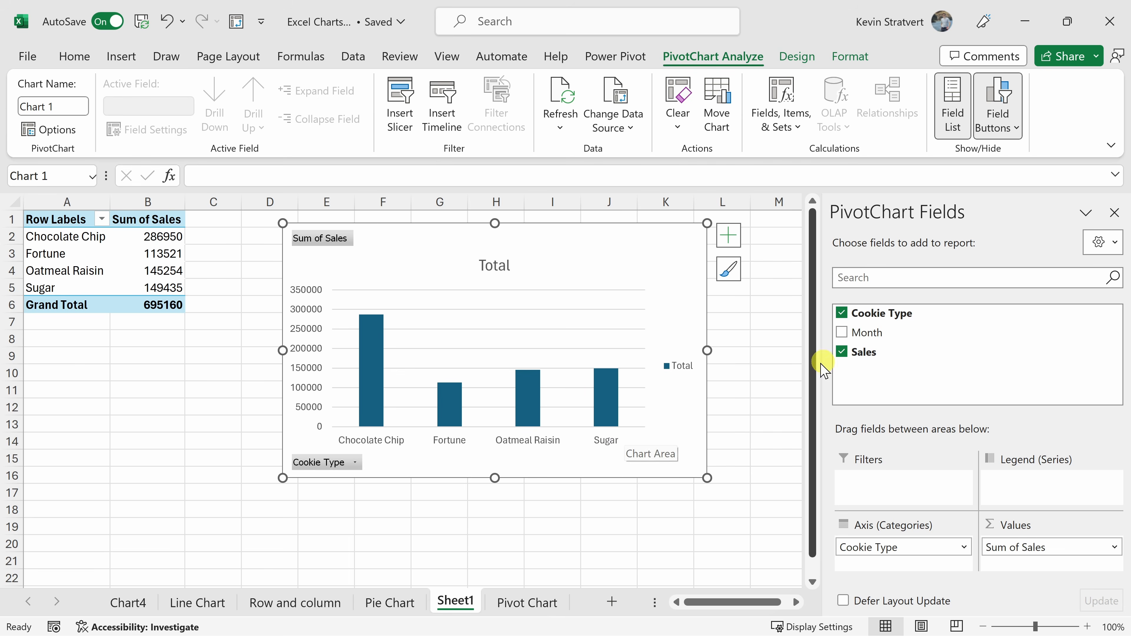
drag(886, 331, 1045, 484)
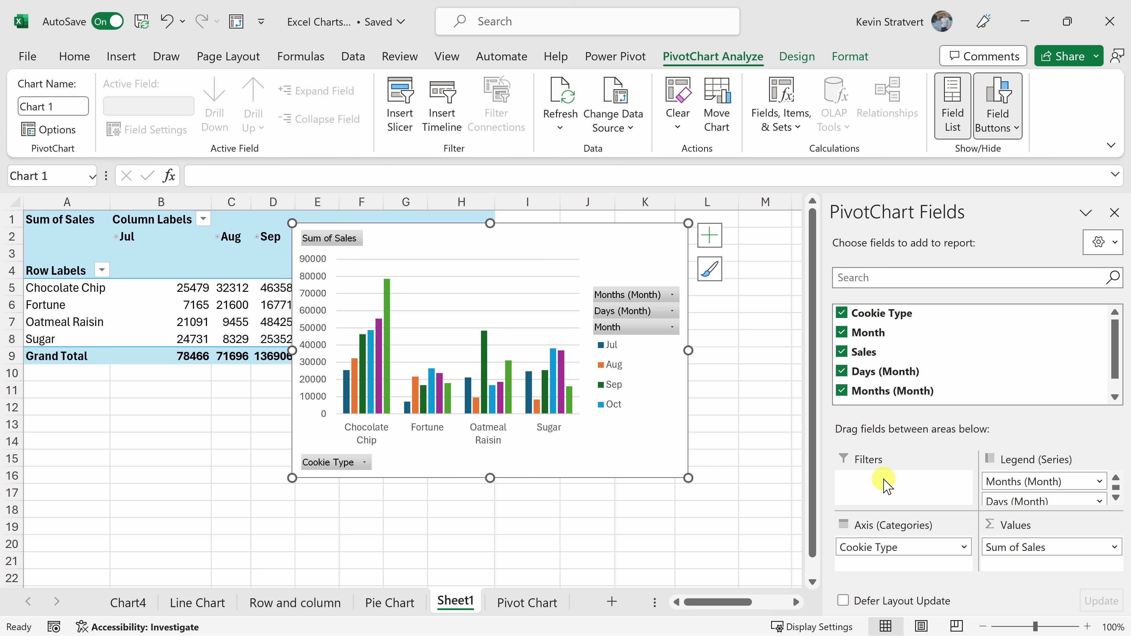
click(659, 399)
click(678, 467)
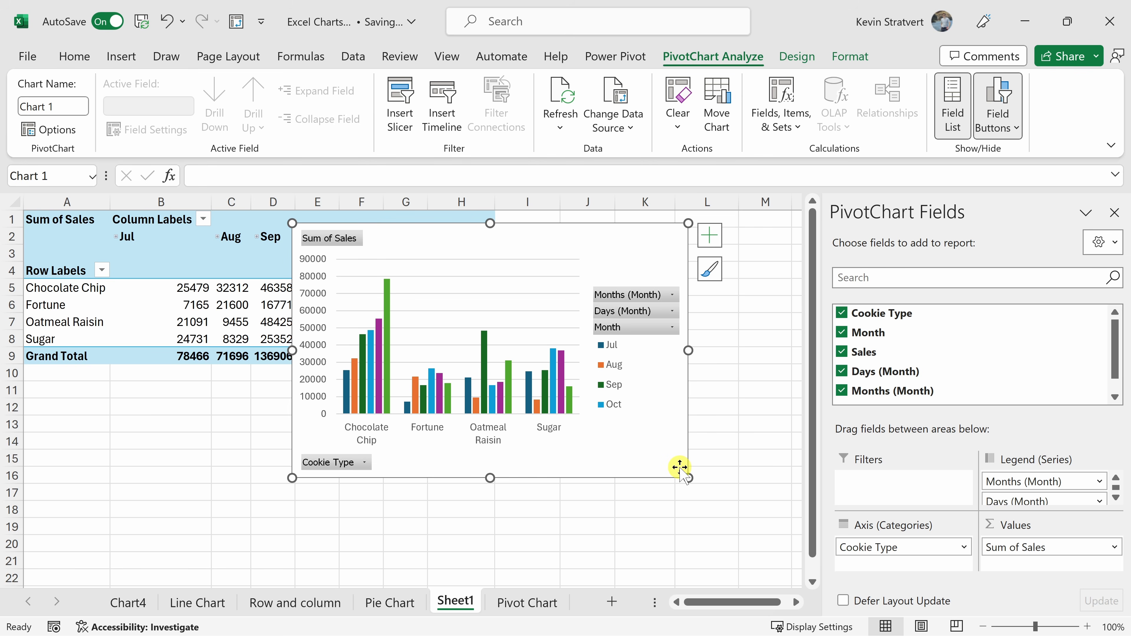
Change the PivotChart's type from clustered column to a basic Line chart.
click(798, 60)
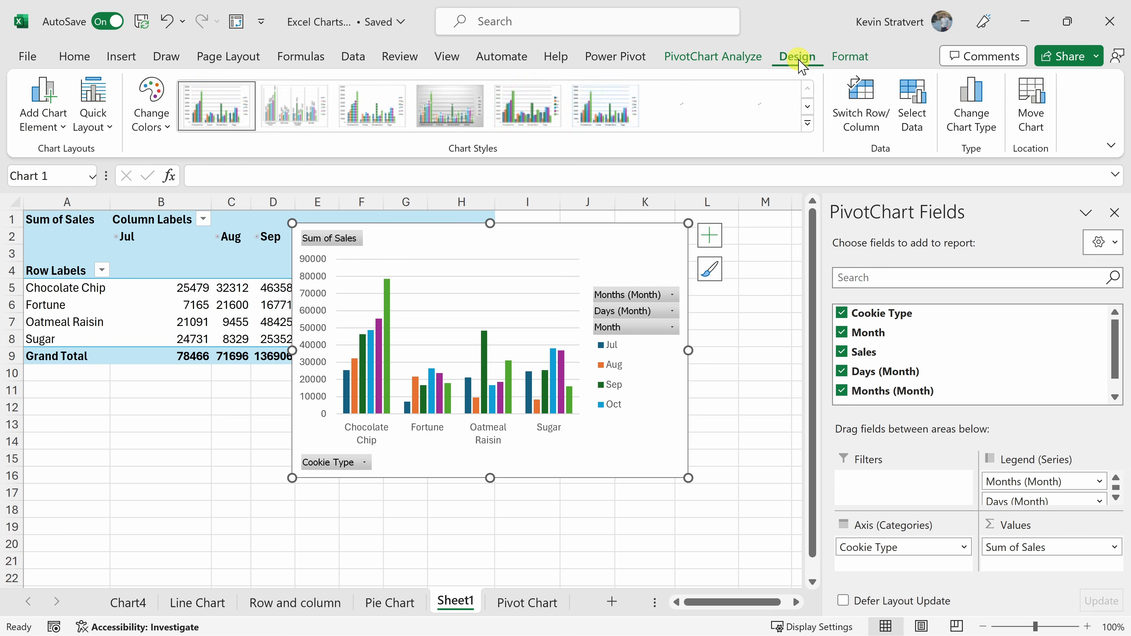
click(976, 129)
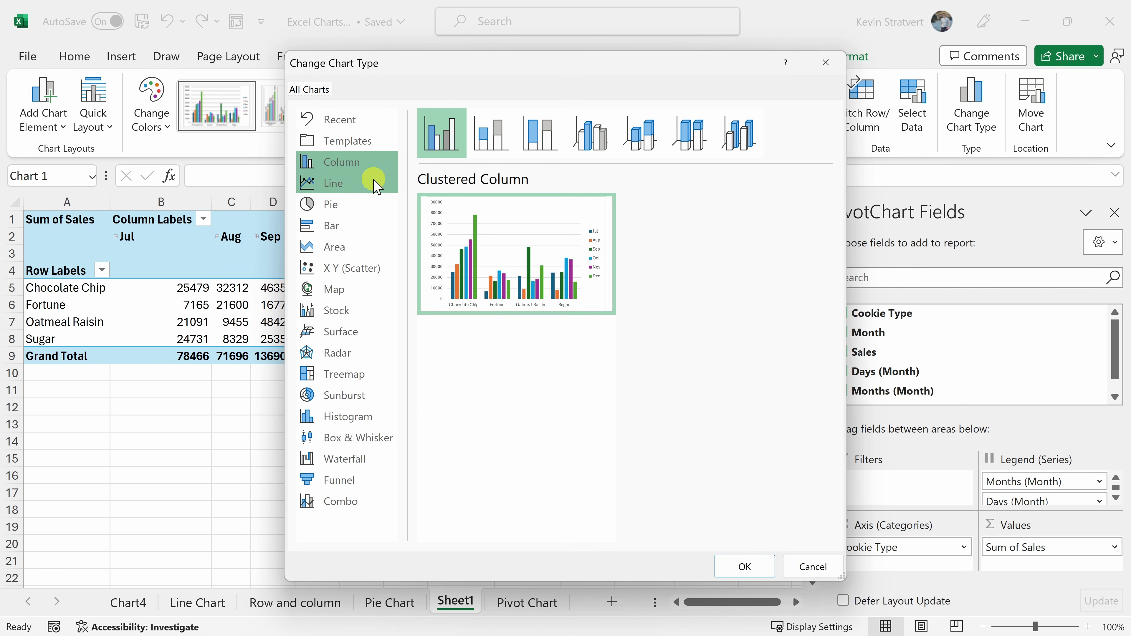
click(341, 183)
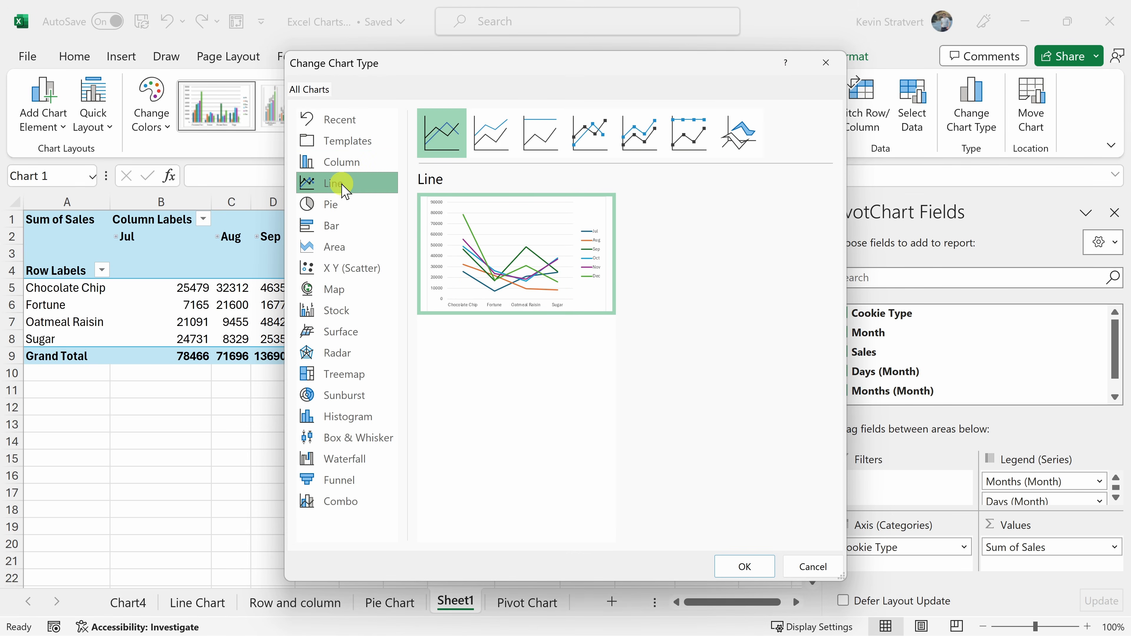
click(741, 565)
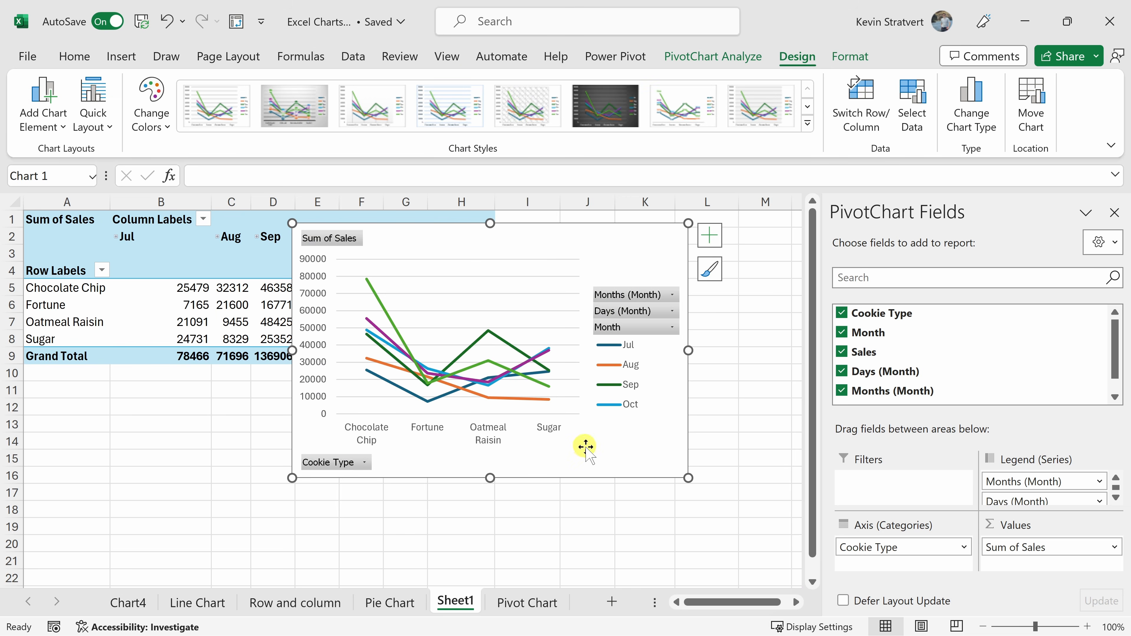